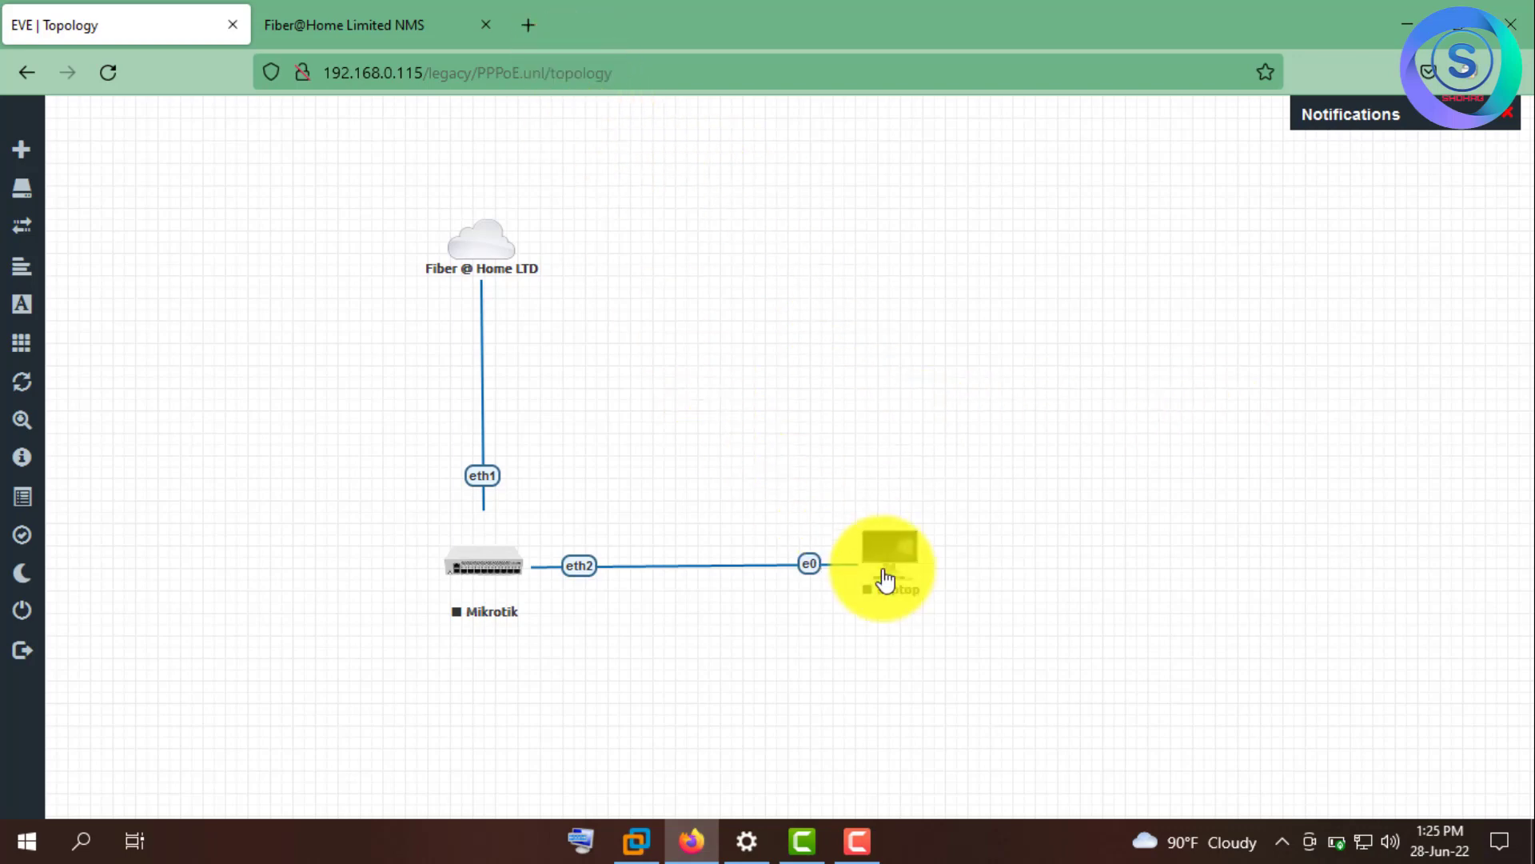
- In a new Firefox tab, Google 'eve-ng download' and open the 'Download - EVE-NG' result
click(545, 14)
click(560, 72)
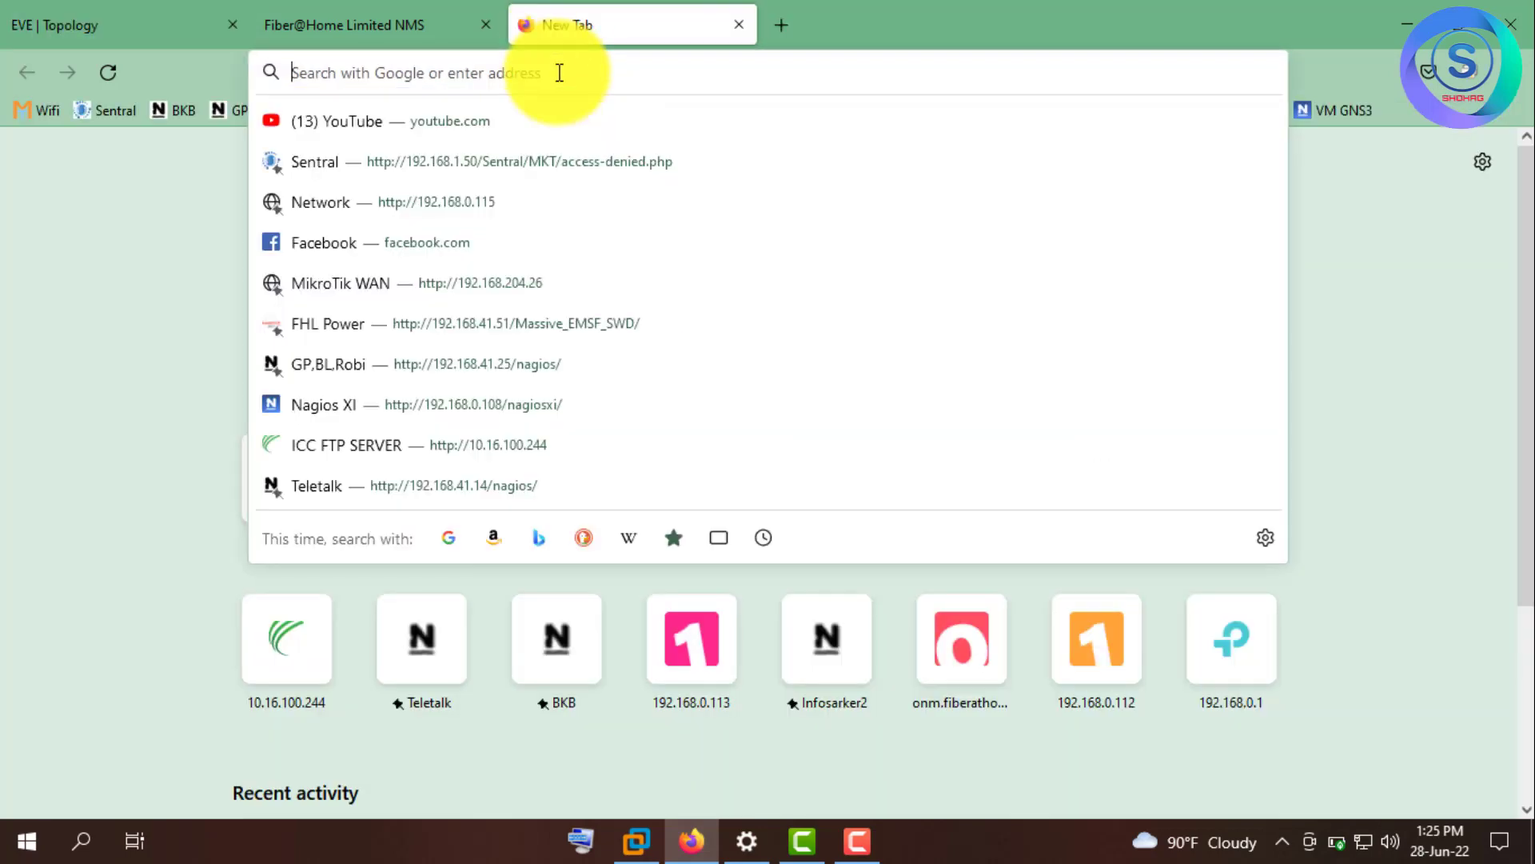
text(eve)
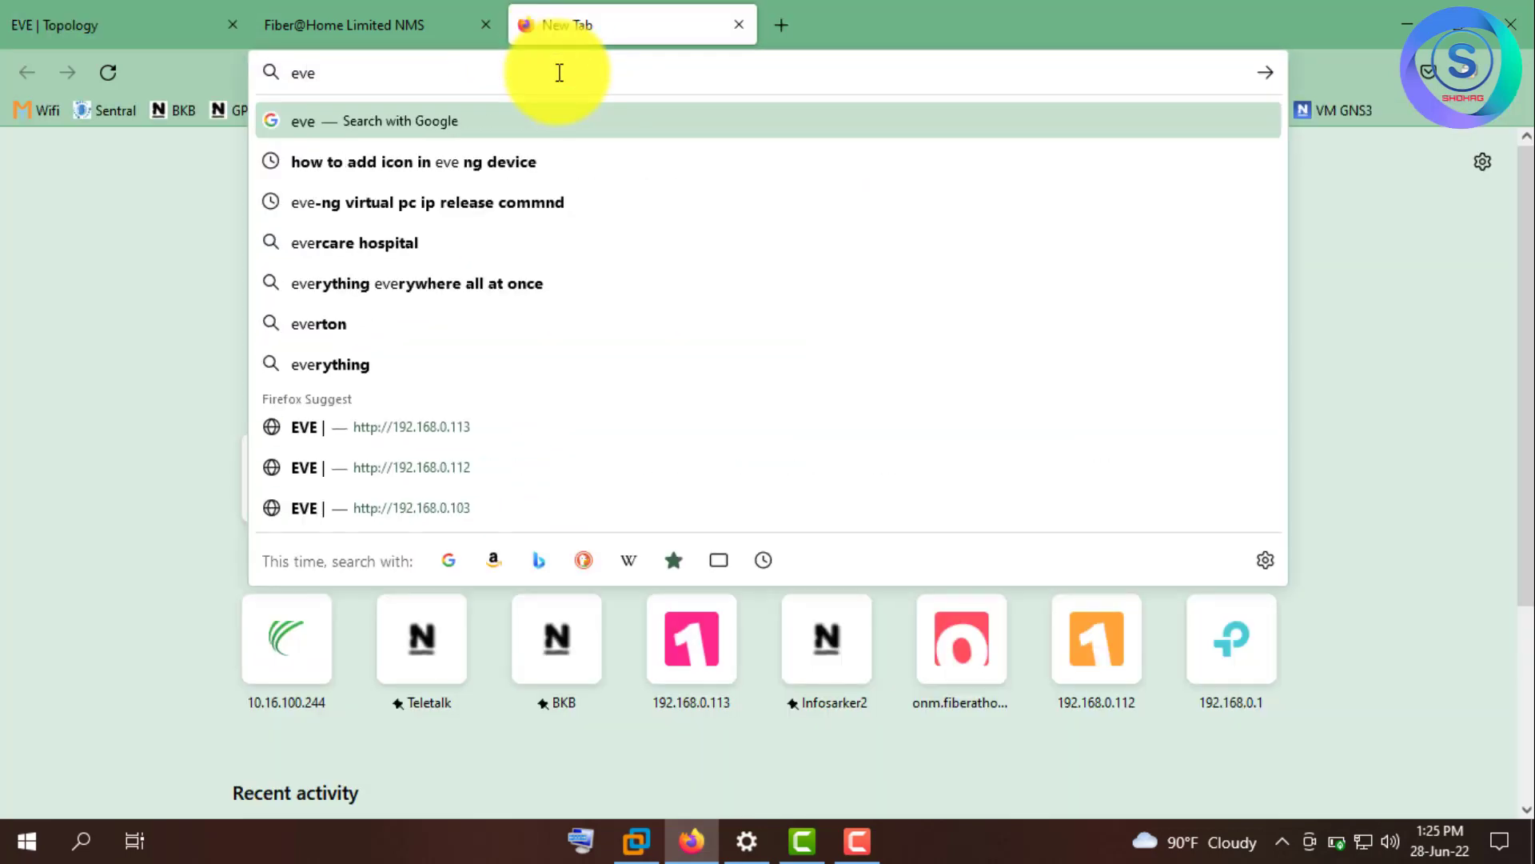
text(-ng)
key(Return)
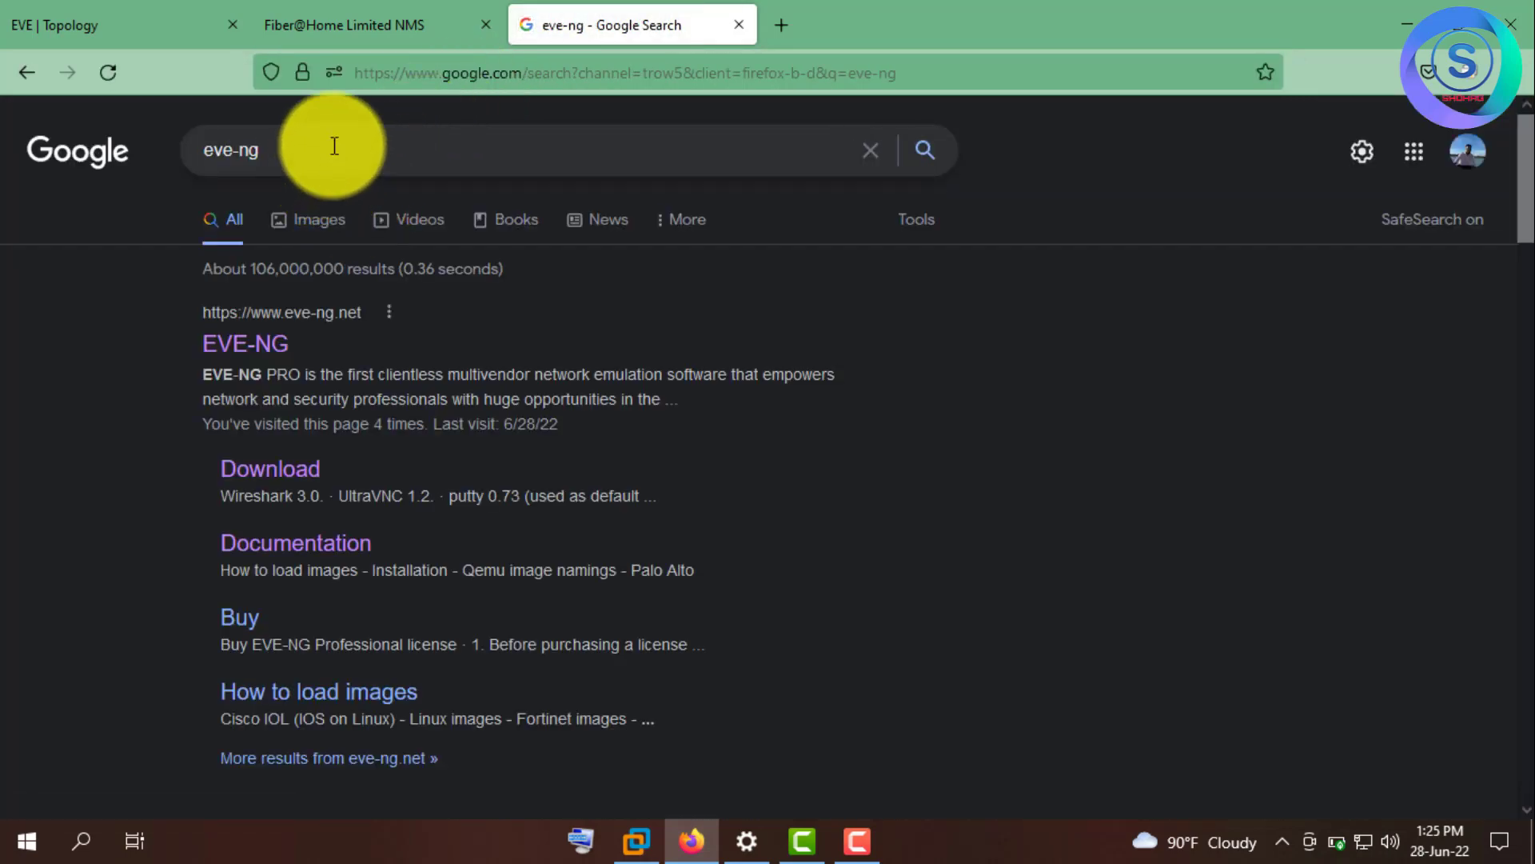
click(335, 146)
text(dow)
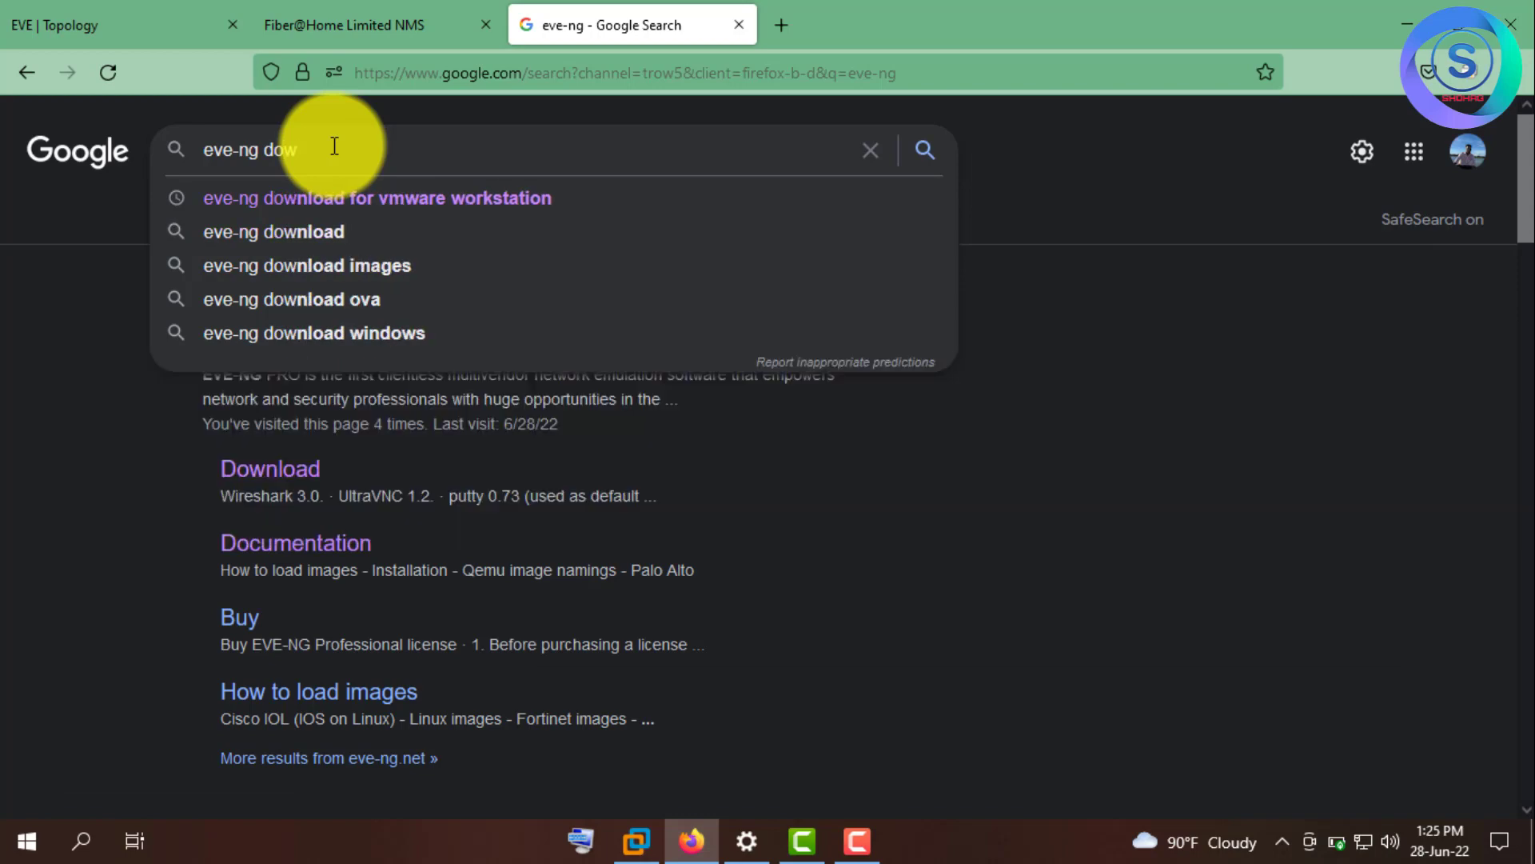
text(nload)
key(Return)
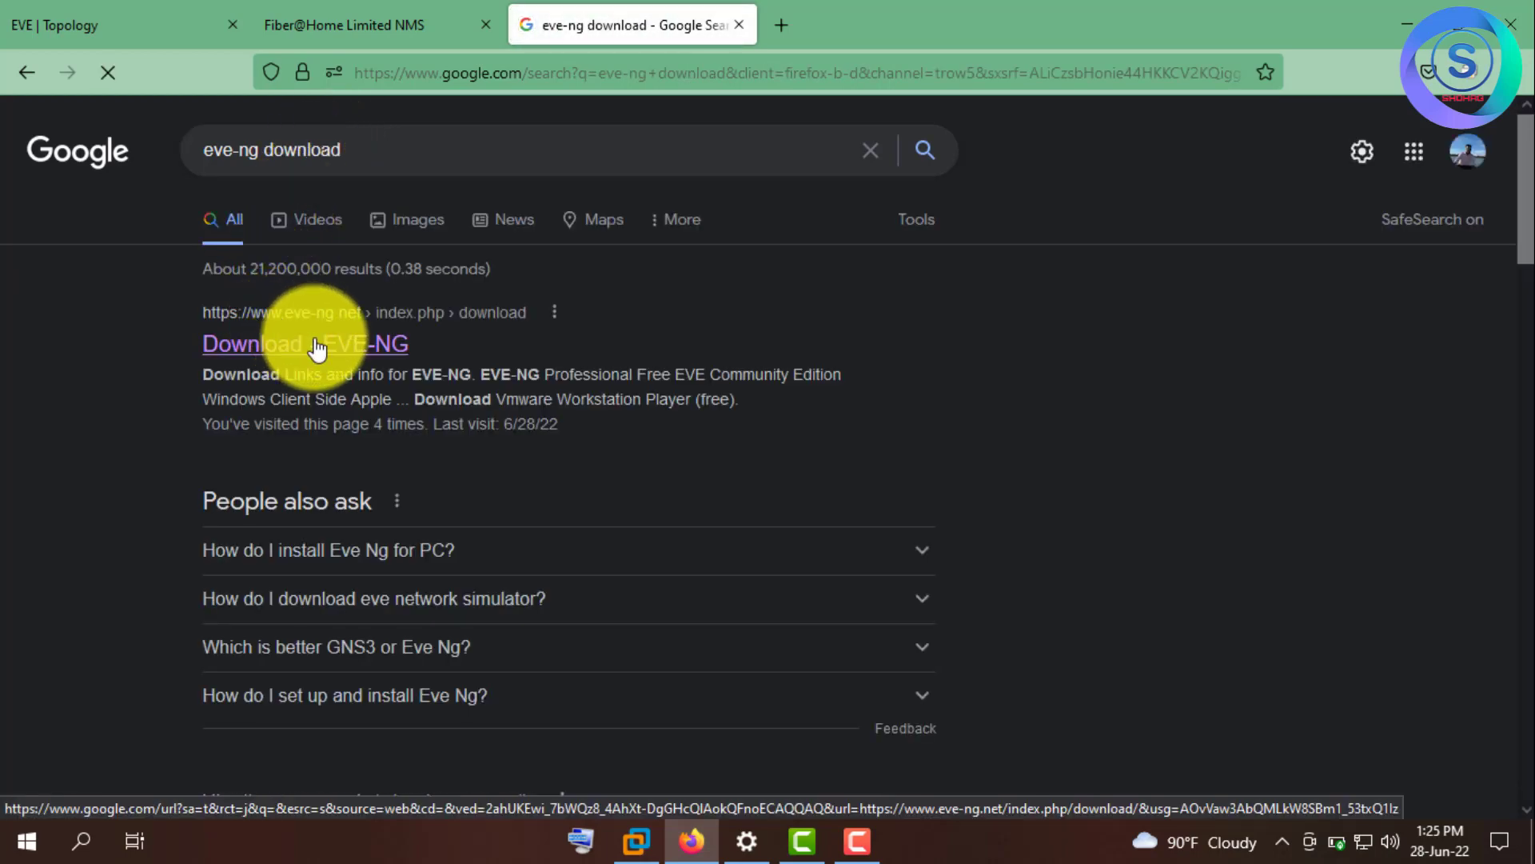
click(314, 344)
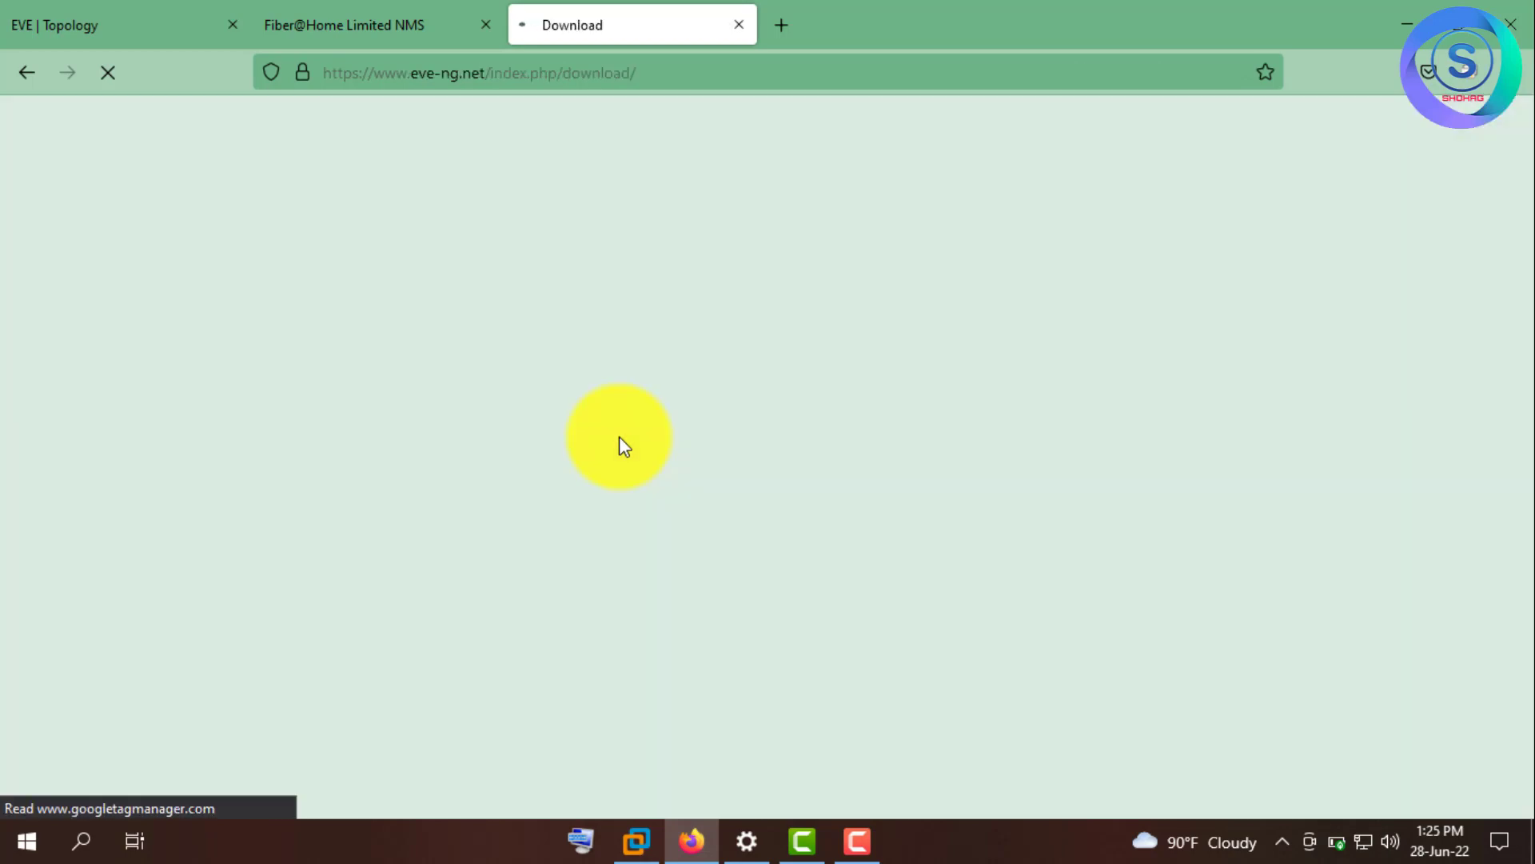
- Download the Community Edition OVF from the Google mirror despite the scan warning, then show all downloads
scroll(584, 440, down, 3)
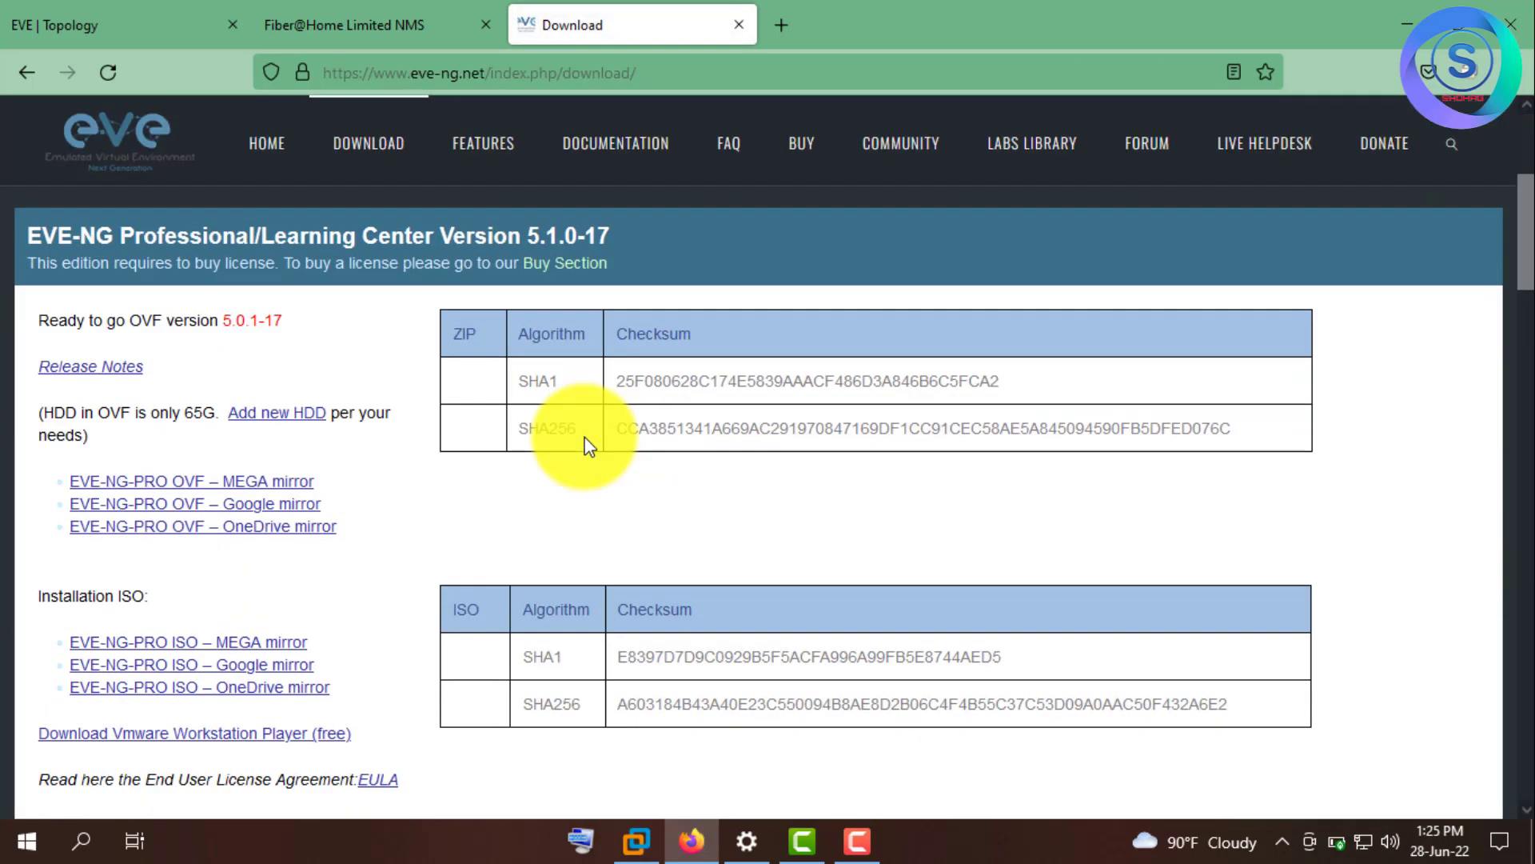
scroll(387, 503, down, 8)
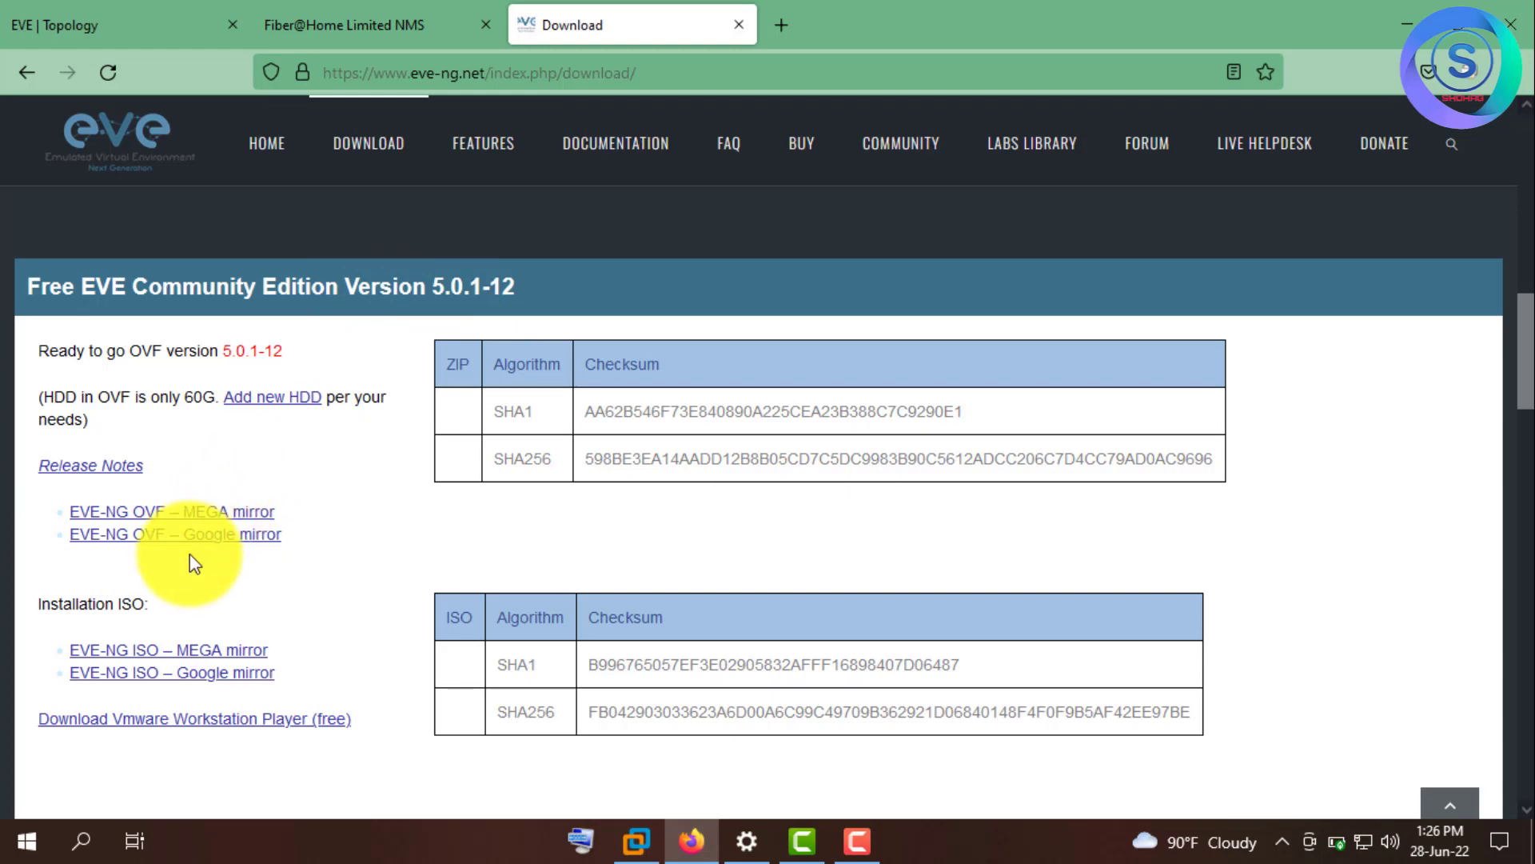
click(234, 540)
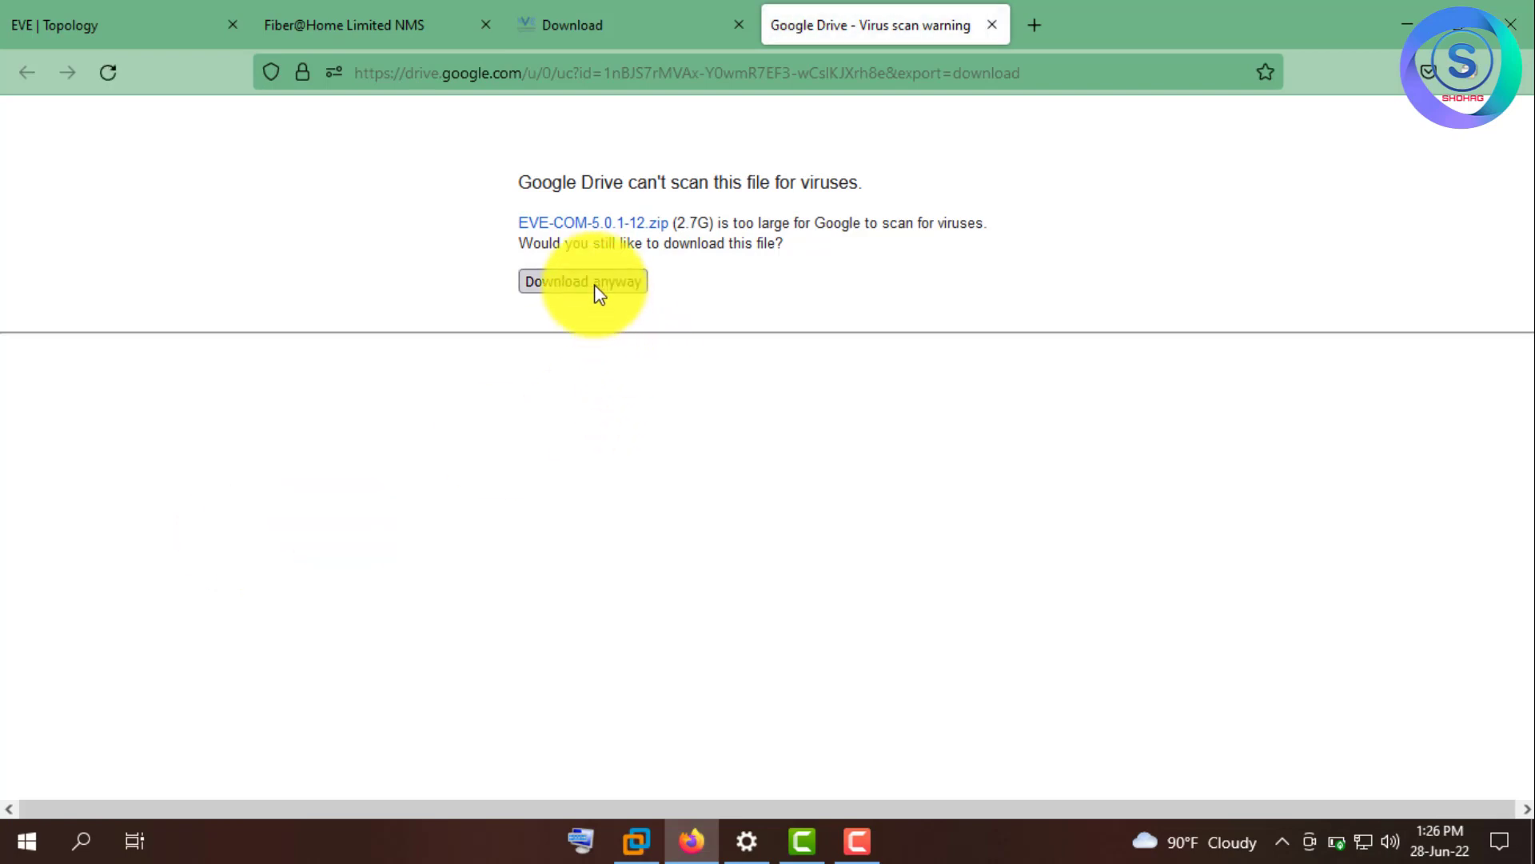
click(595, 284)
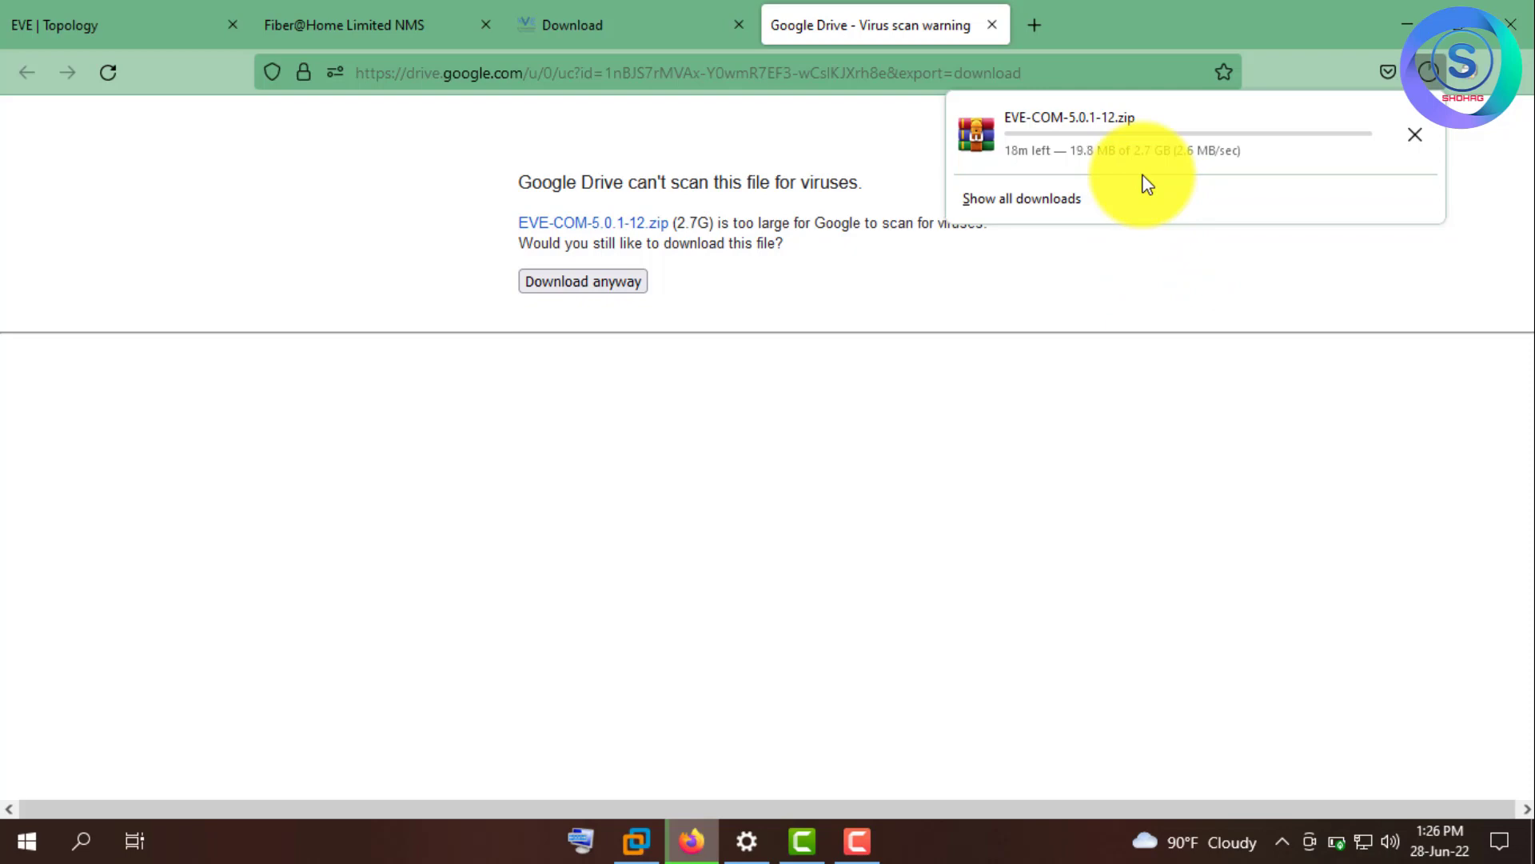
click(1147, 184)
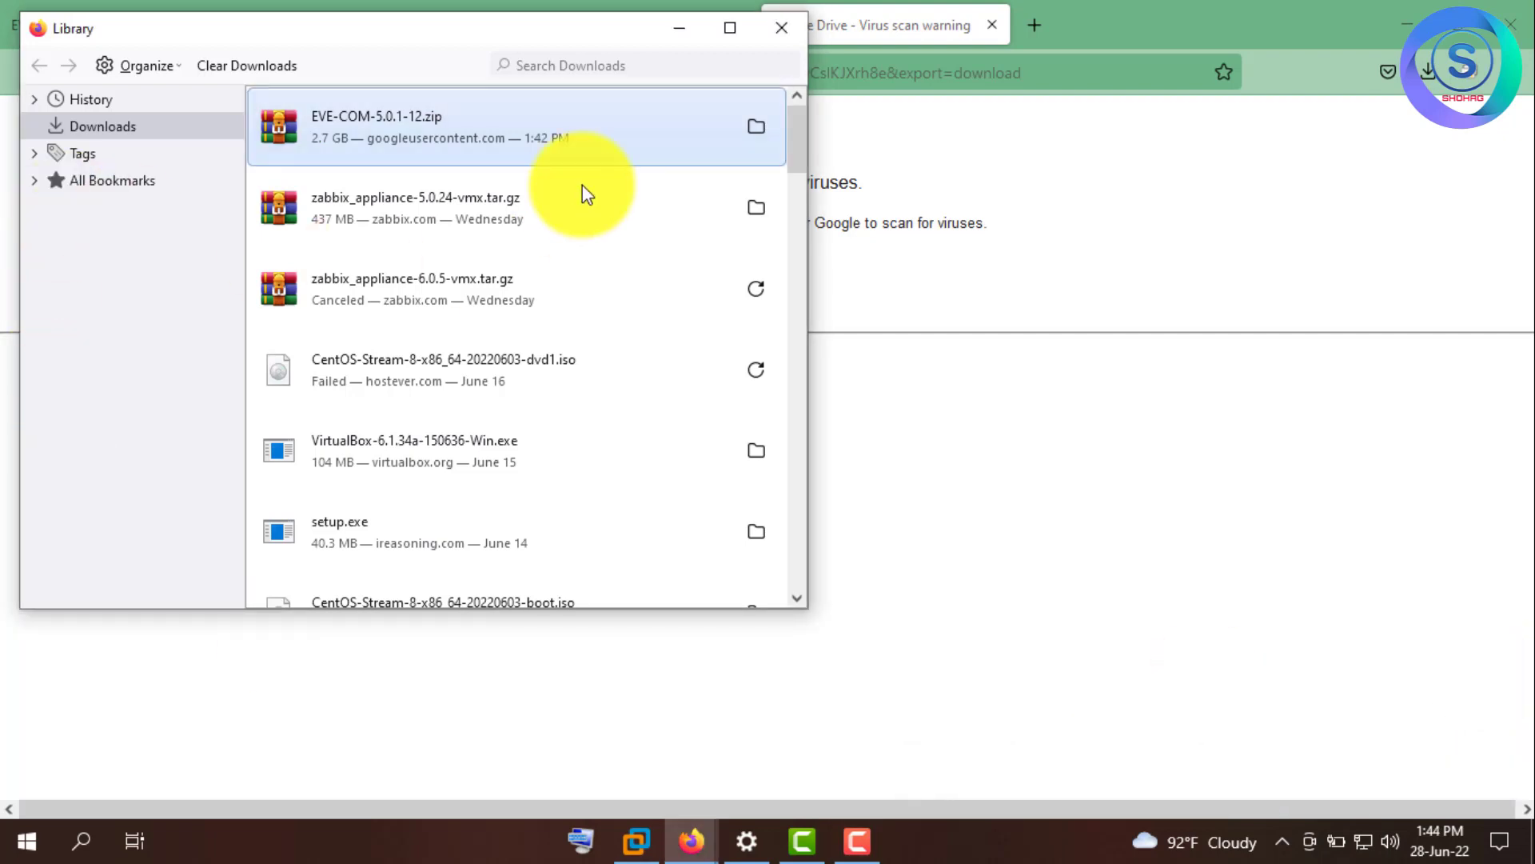
- Open the downloaded zip's folder and cut EVE-COM-5.0.1-12.zip
click(757, 128)
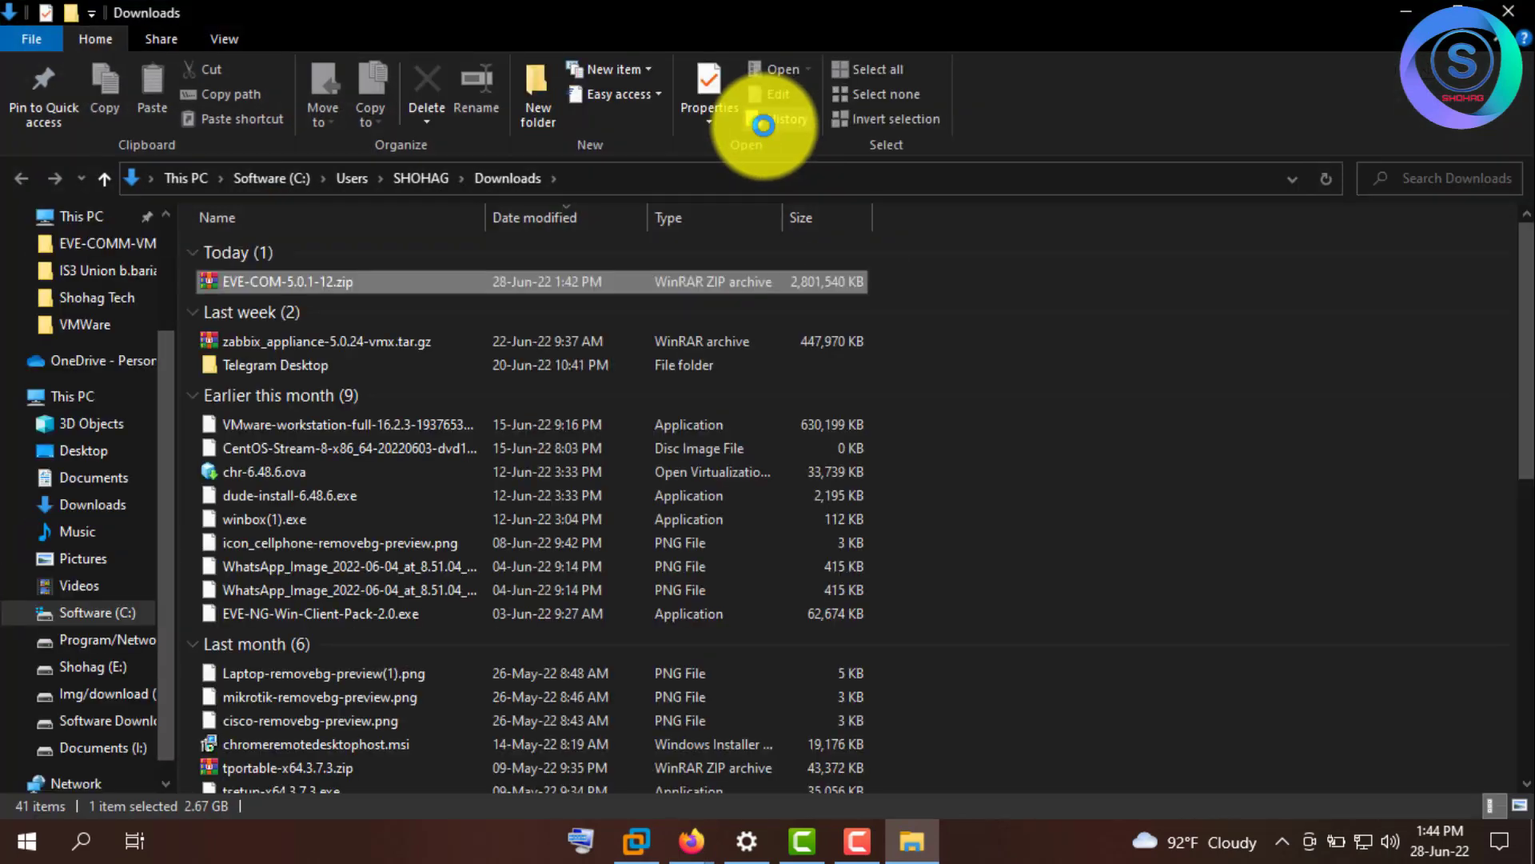
right_click(325, 285)
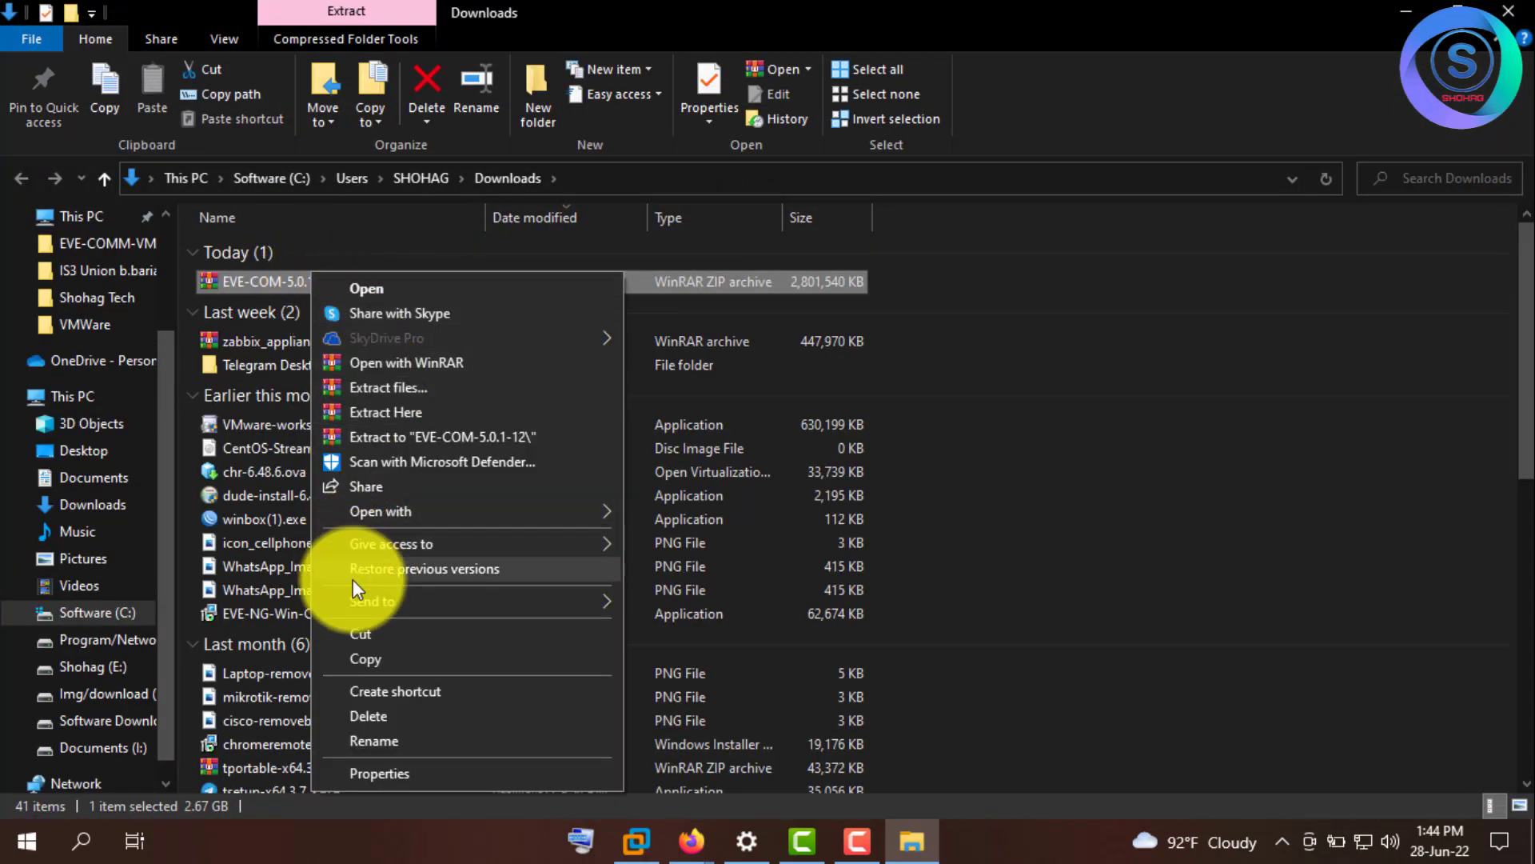
click(365, 633)
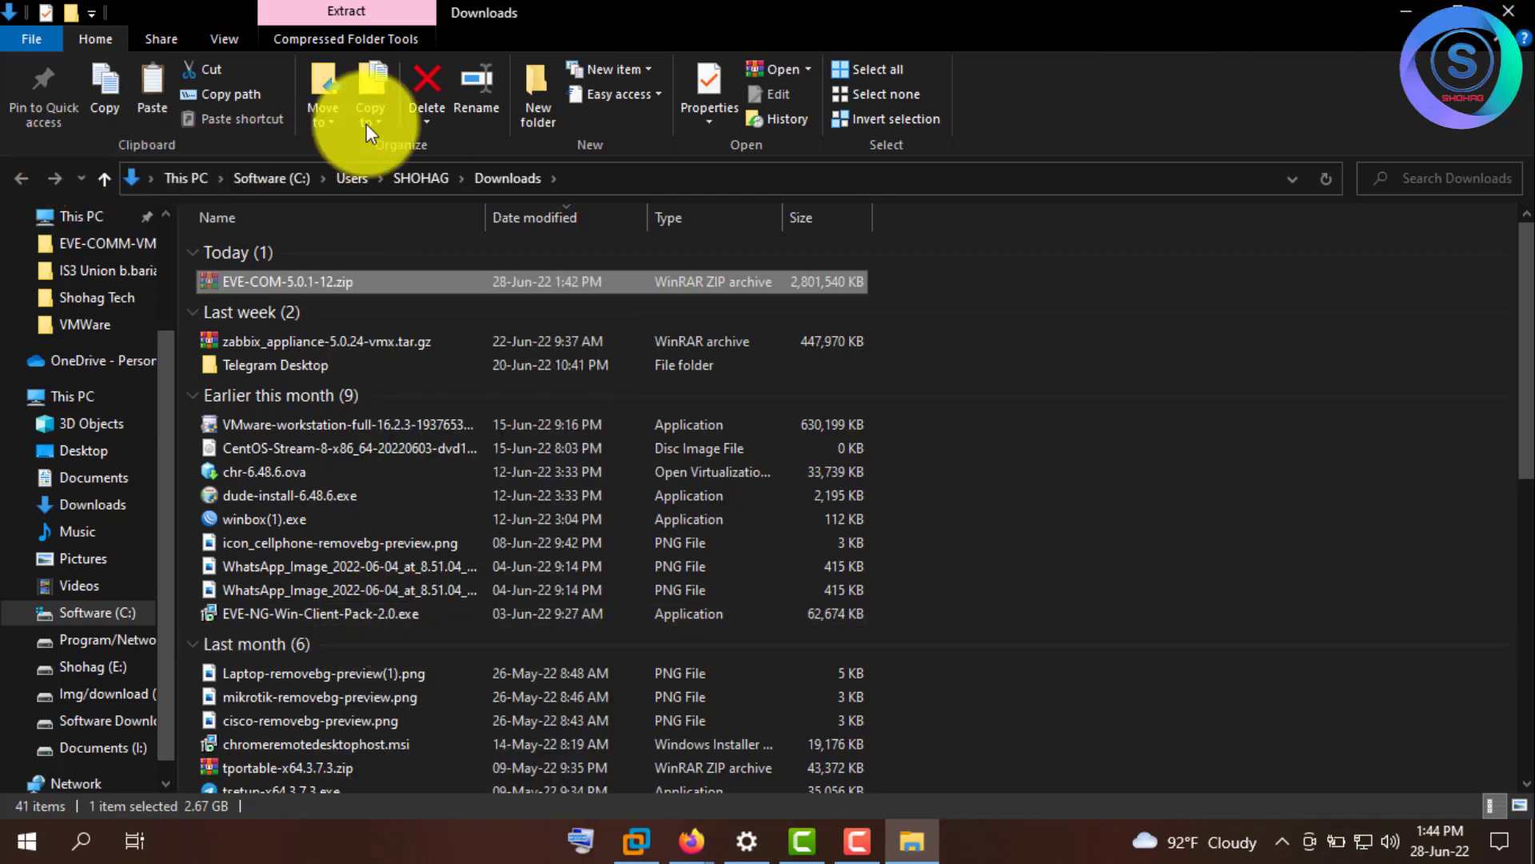
- Close the download windows, minimize Firefox, and open drive E: through This PC
click(1508, 10)
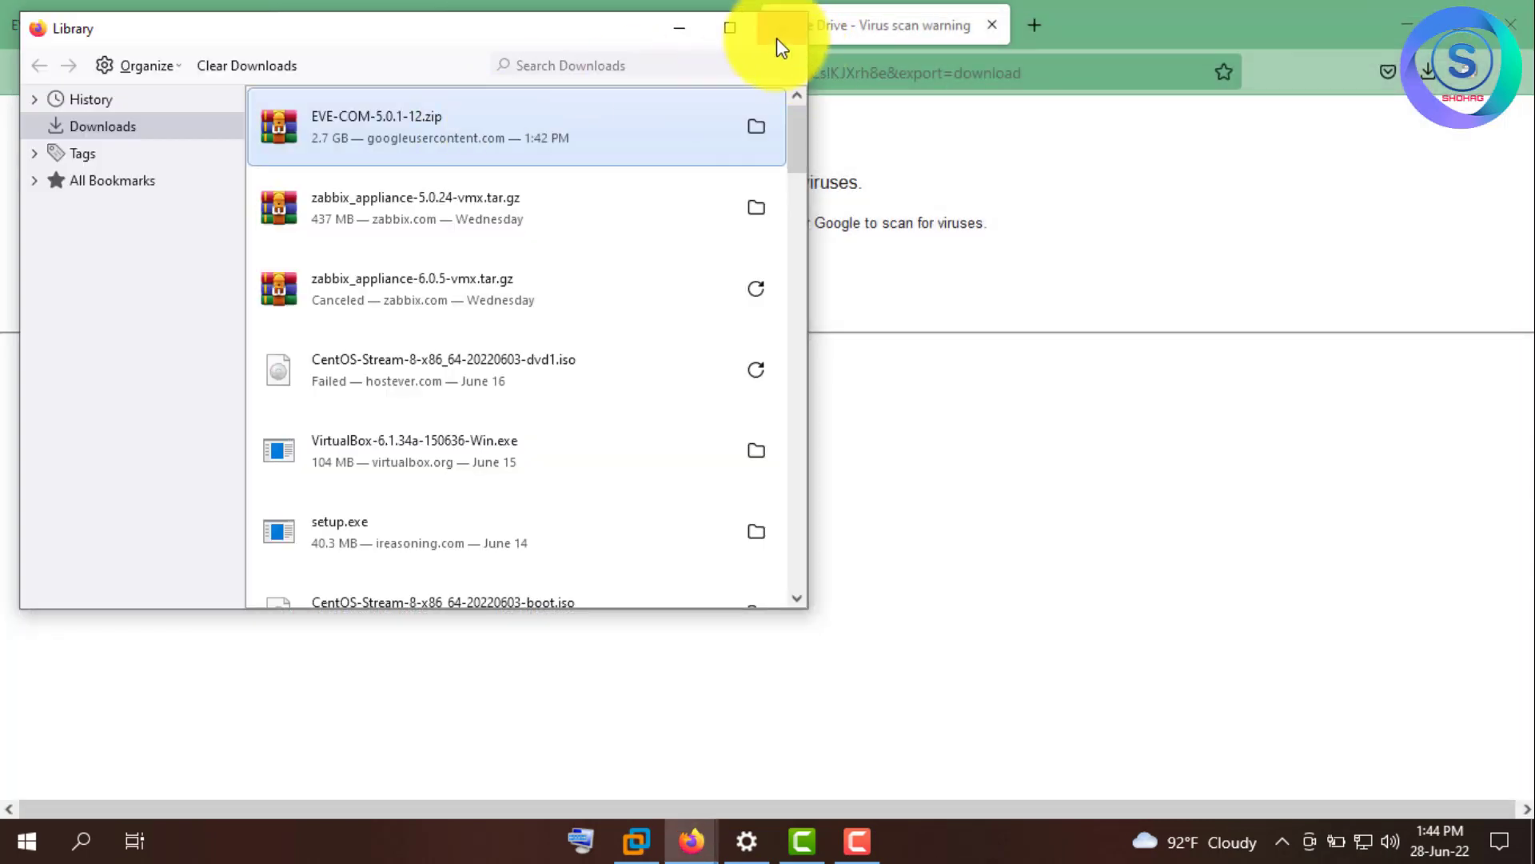
click(777, 32)
click(1405, 20)
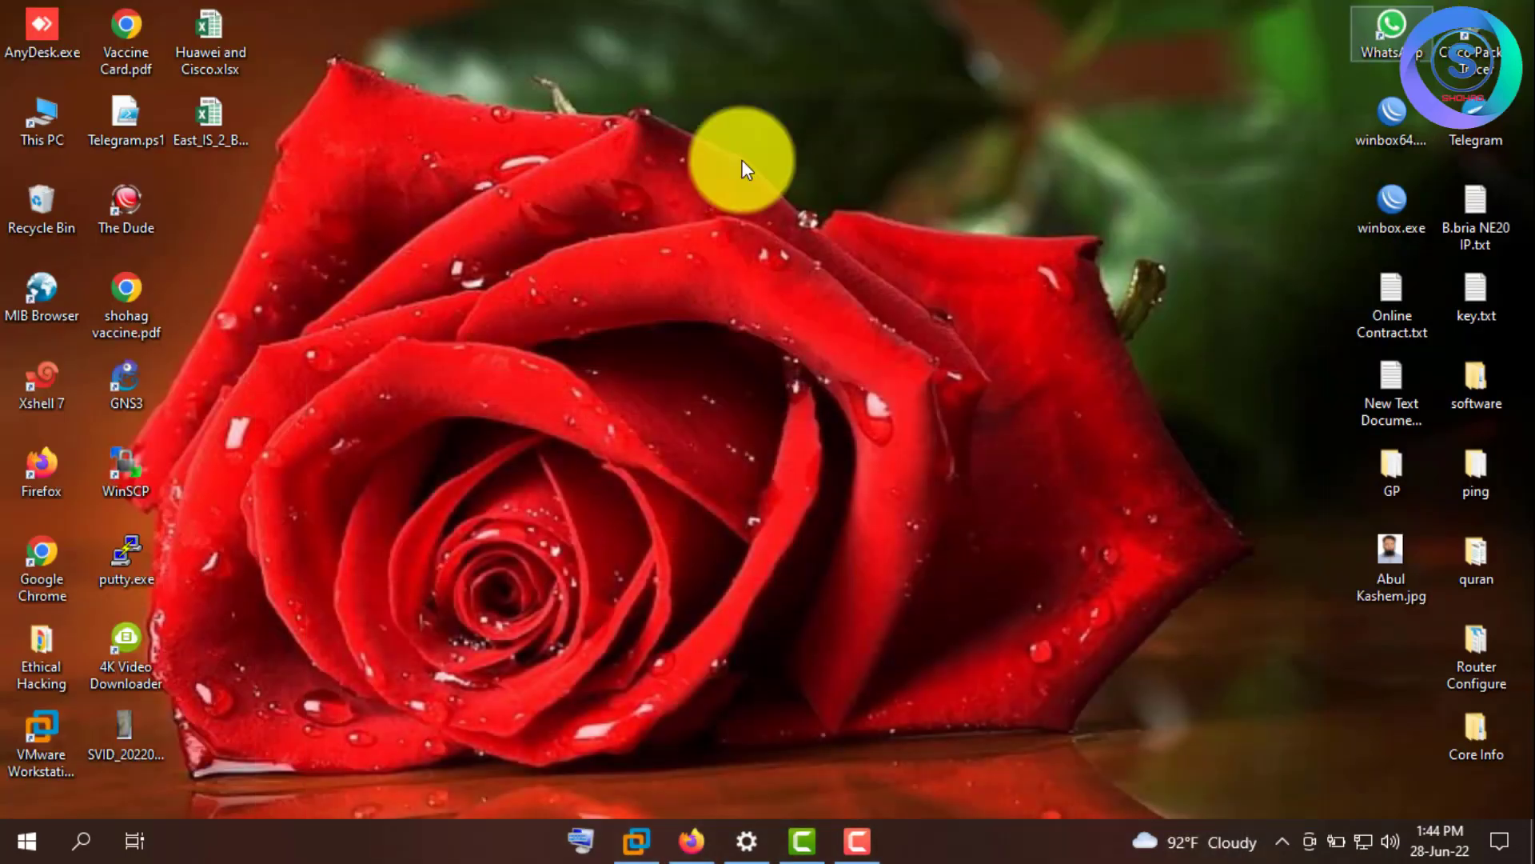
click(51, 126)
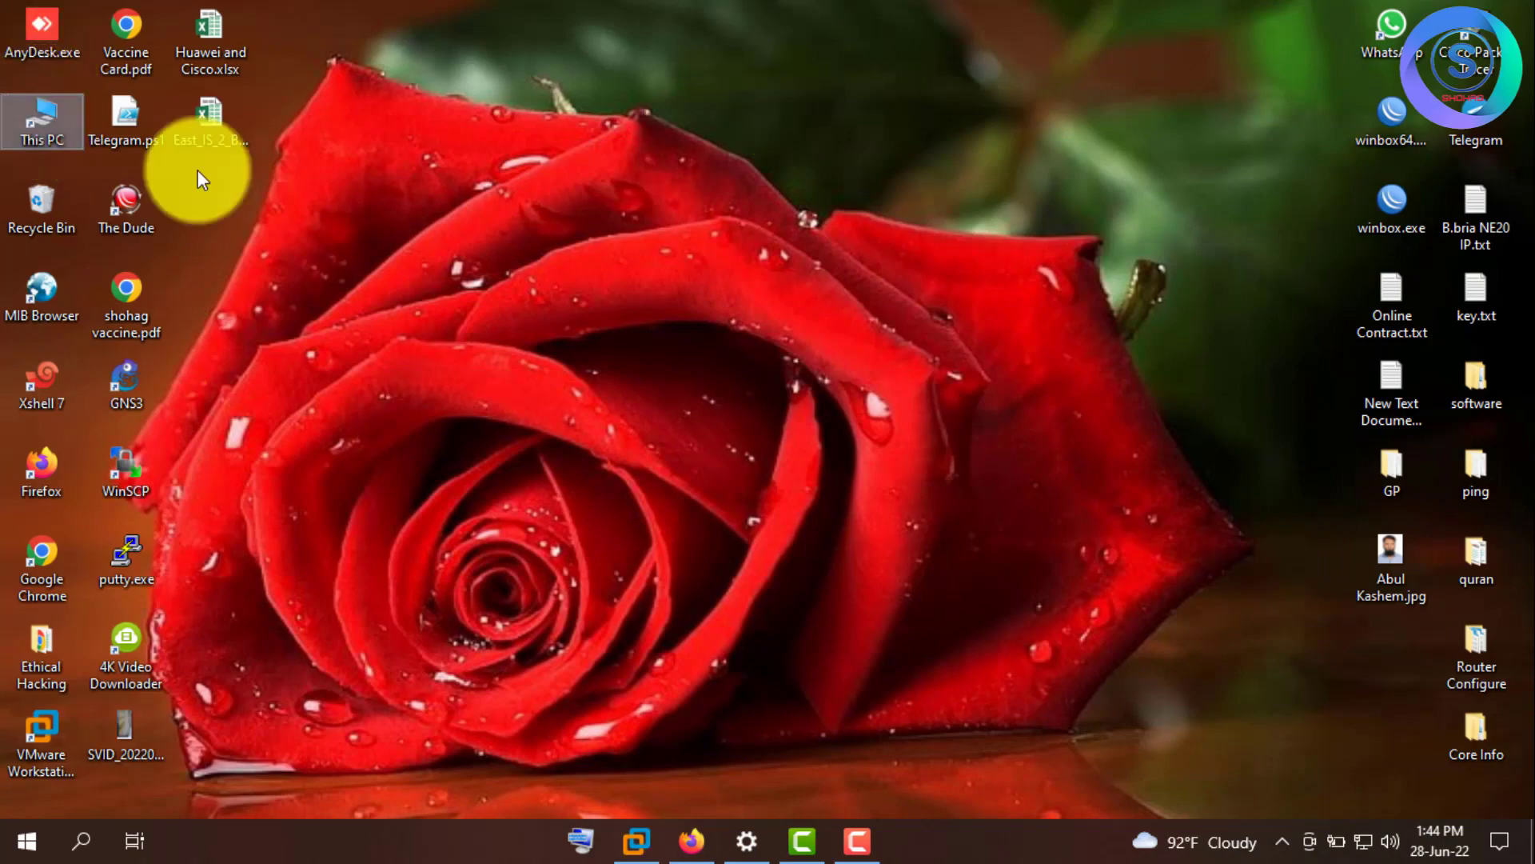
double_click(49, 122)
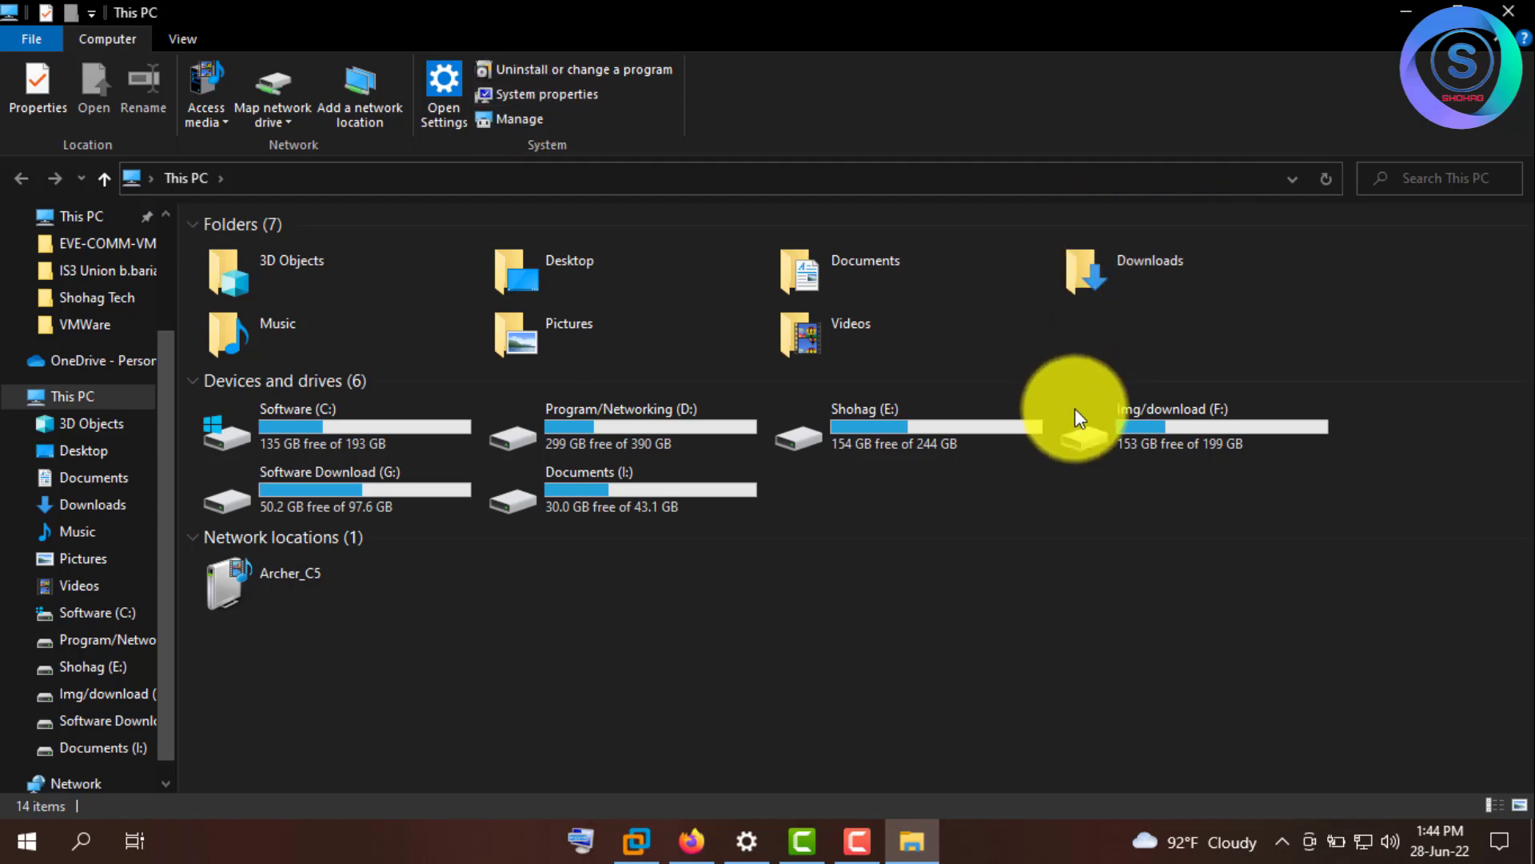
double_click(941, 443)
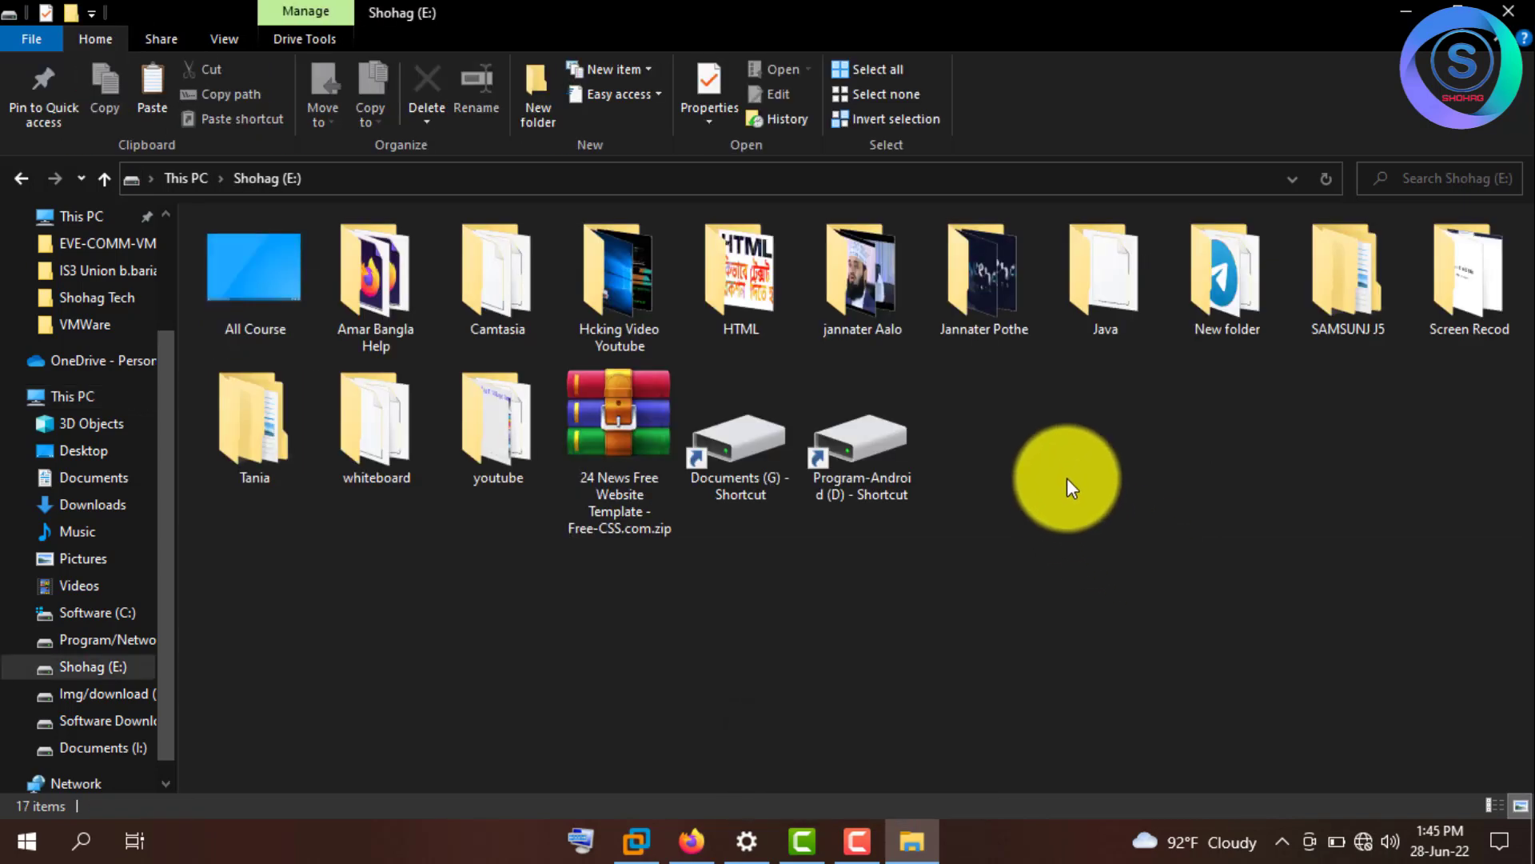
- Paste the cut EVE-COM-5.0.1-12.zip into the root of drive E:
right_click(1067, 478)
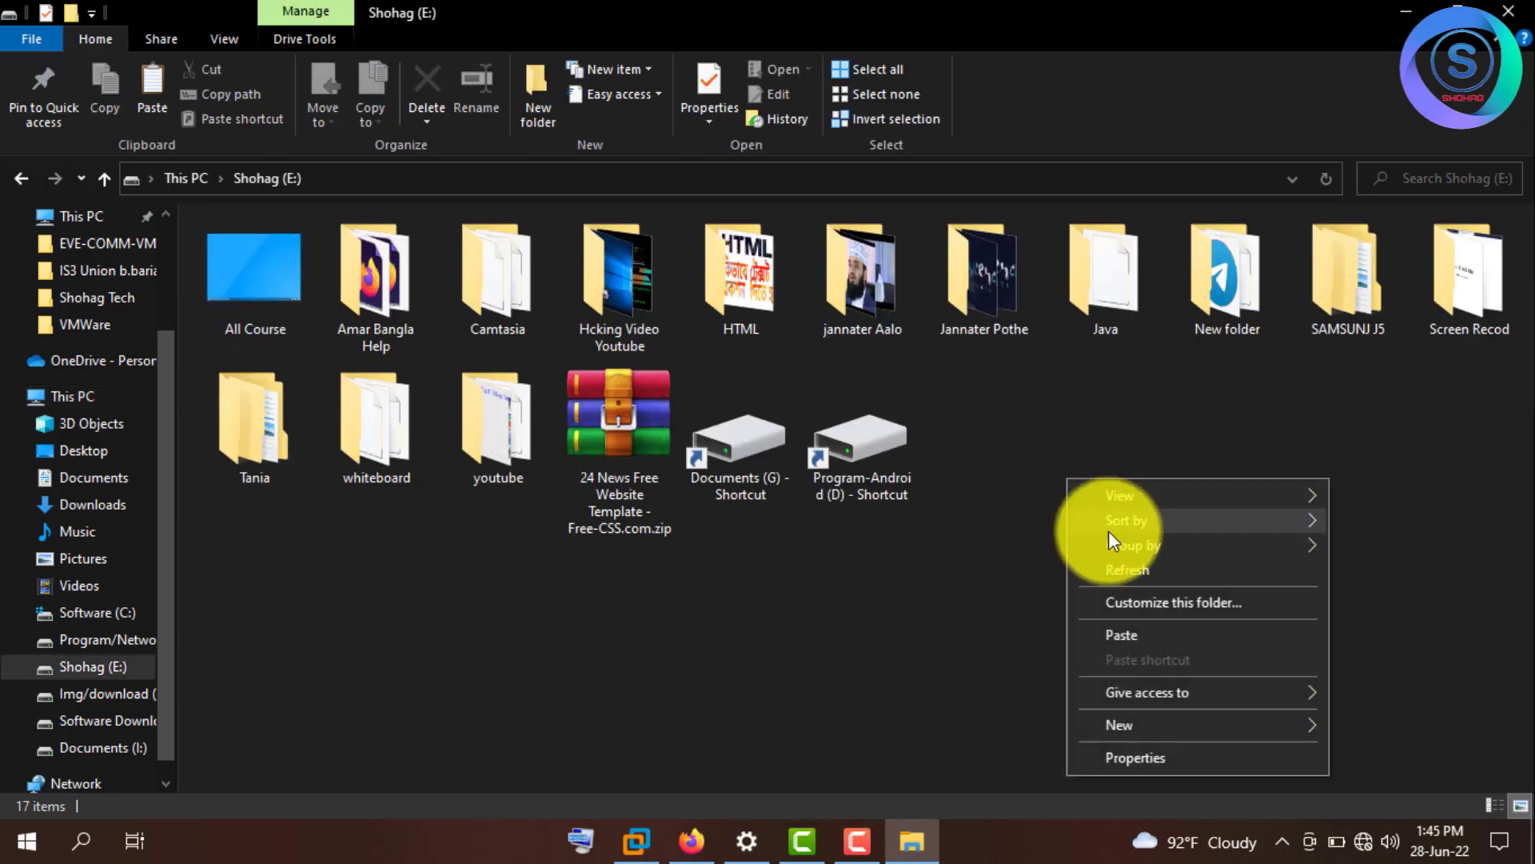
click(1123, 628)
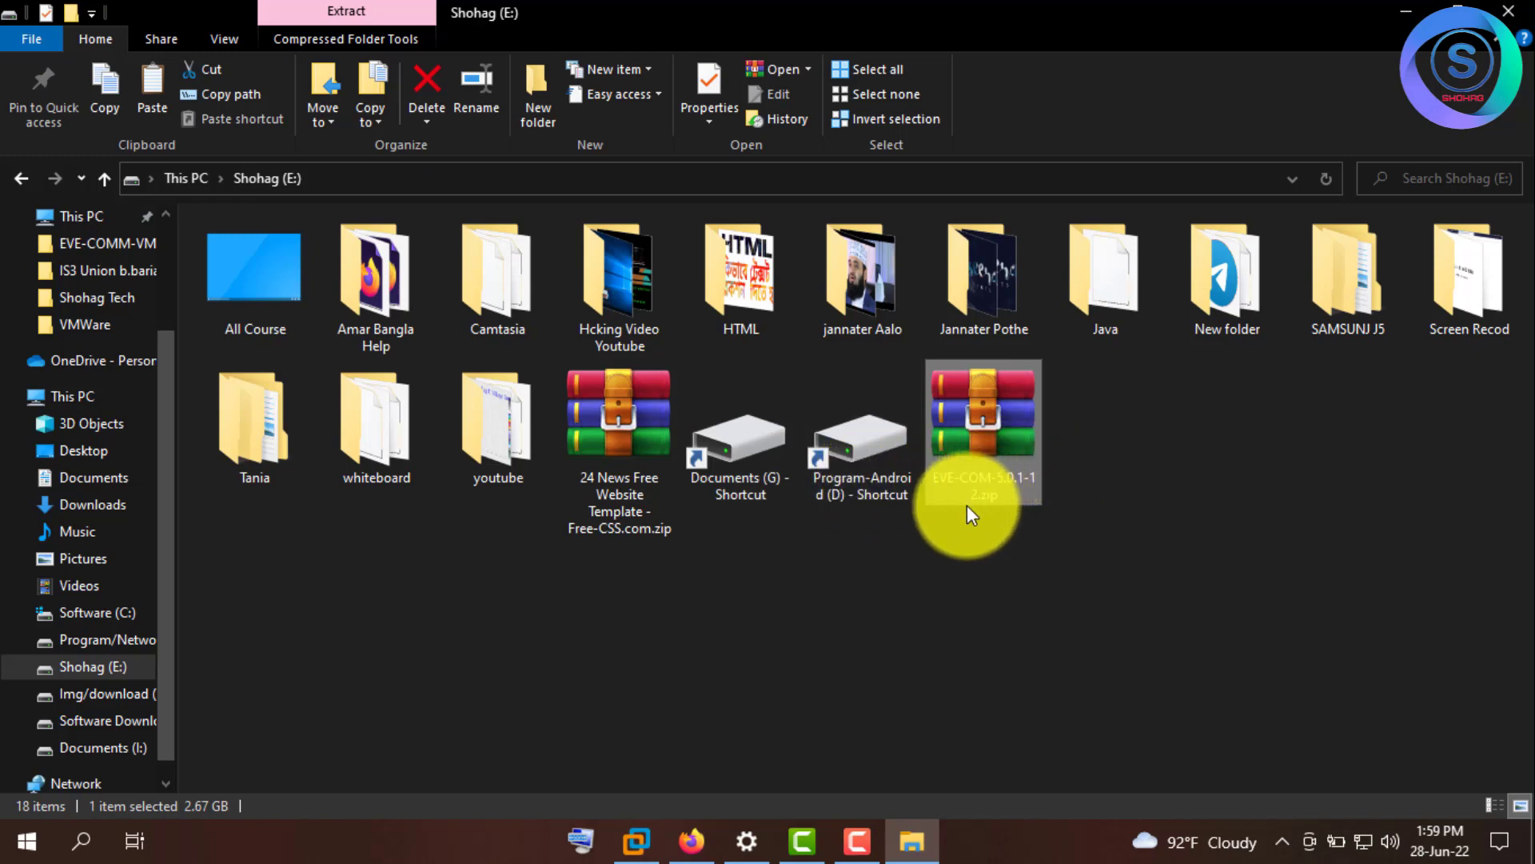
click(859, 841)
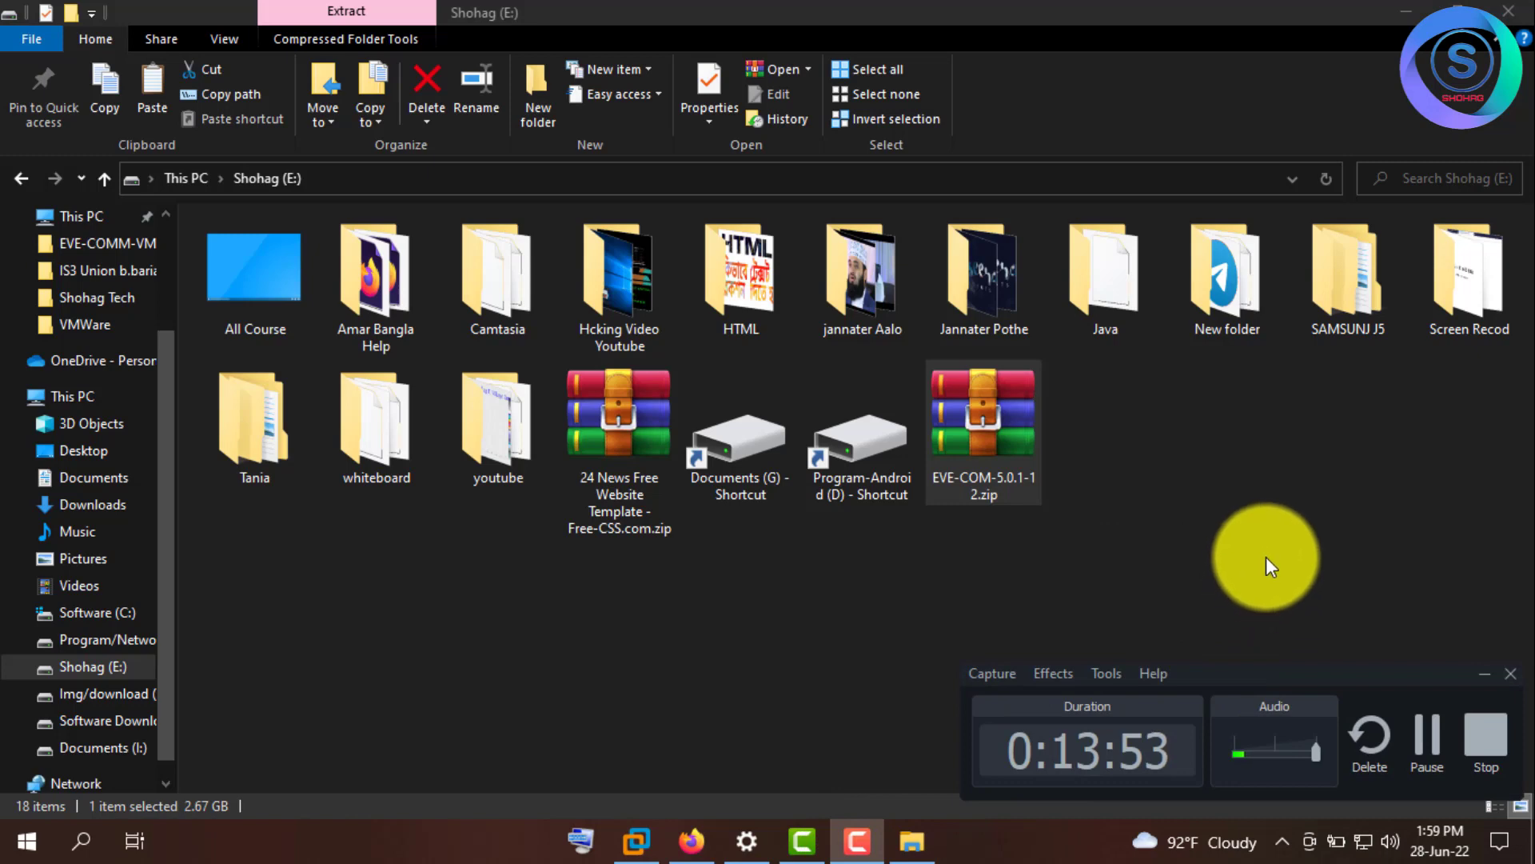
click(1265, 556)
right_click(1170, 459)
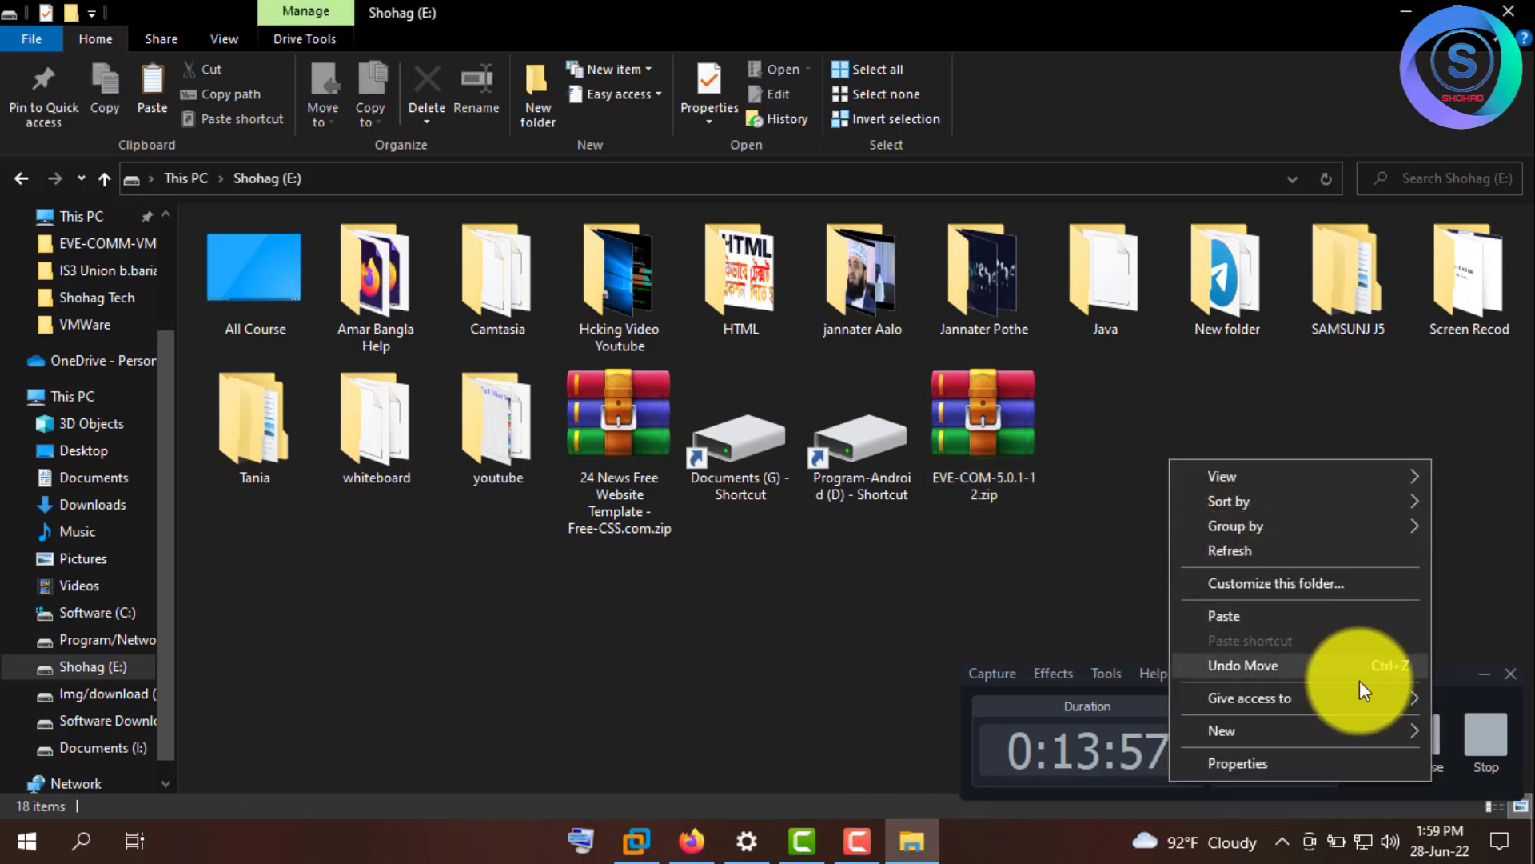
click(1482, 673)
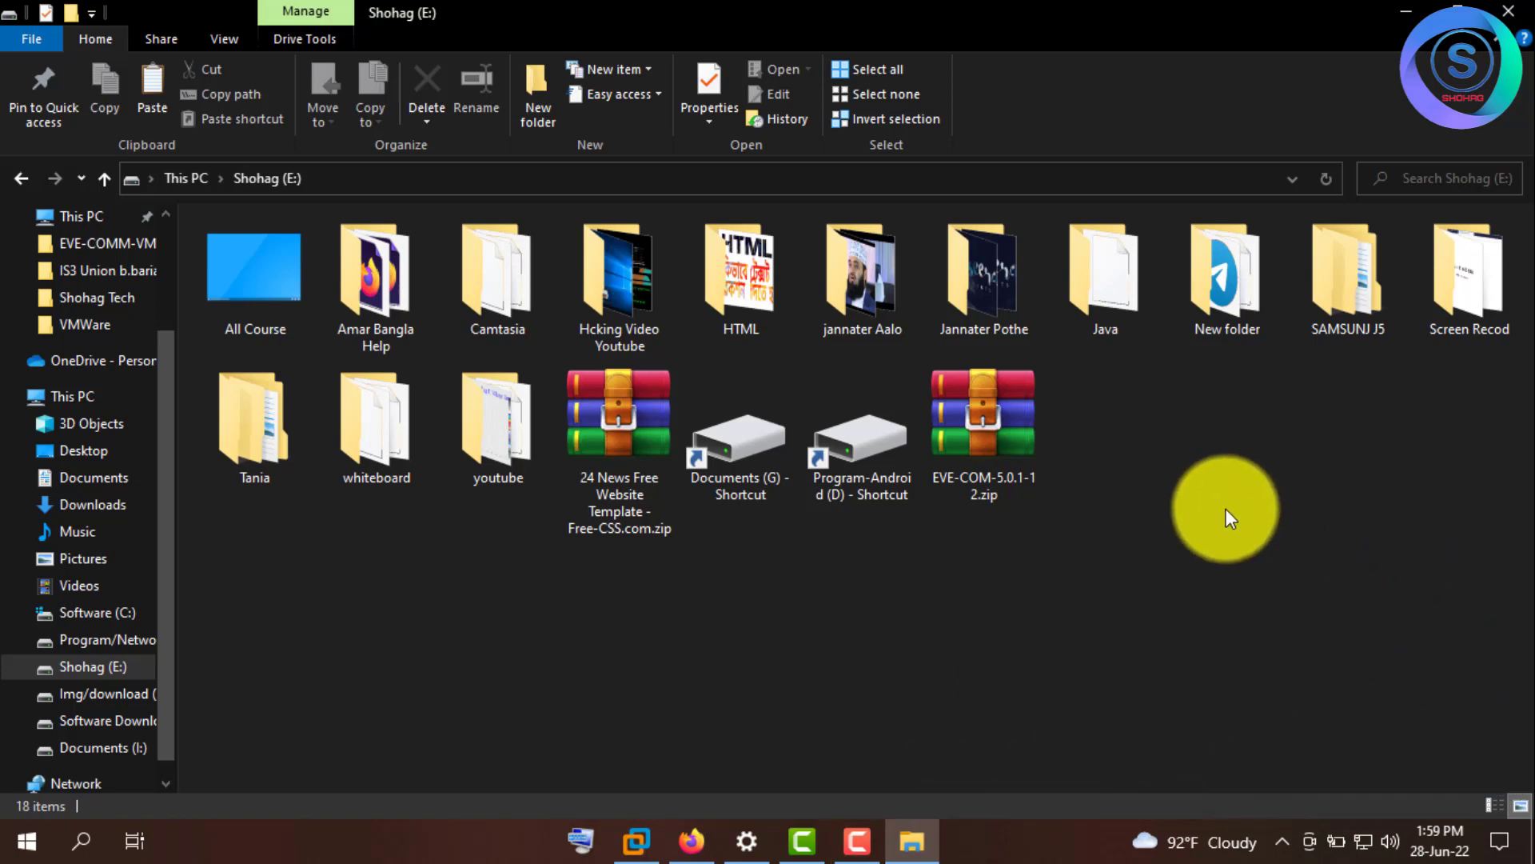
- Create a new folder named EVE_NG on drive E:
right_click(1226, 510)
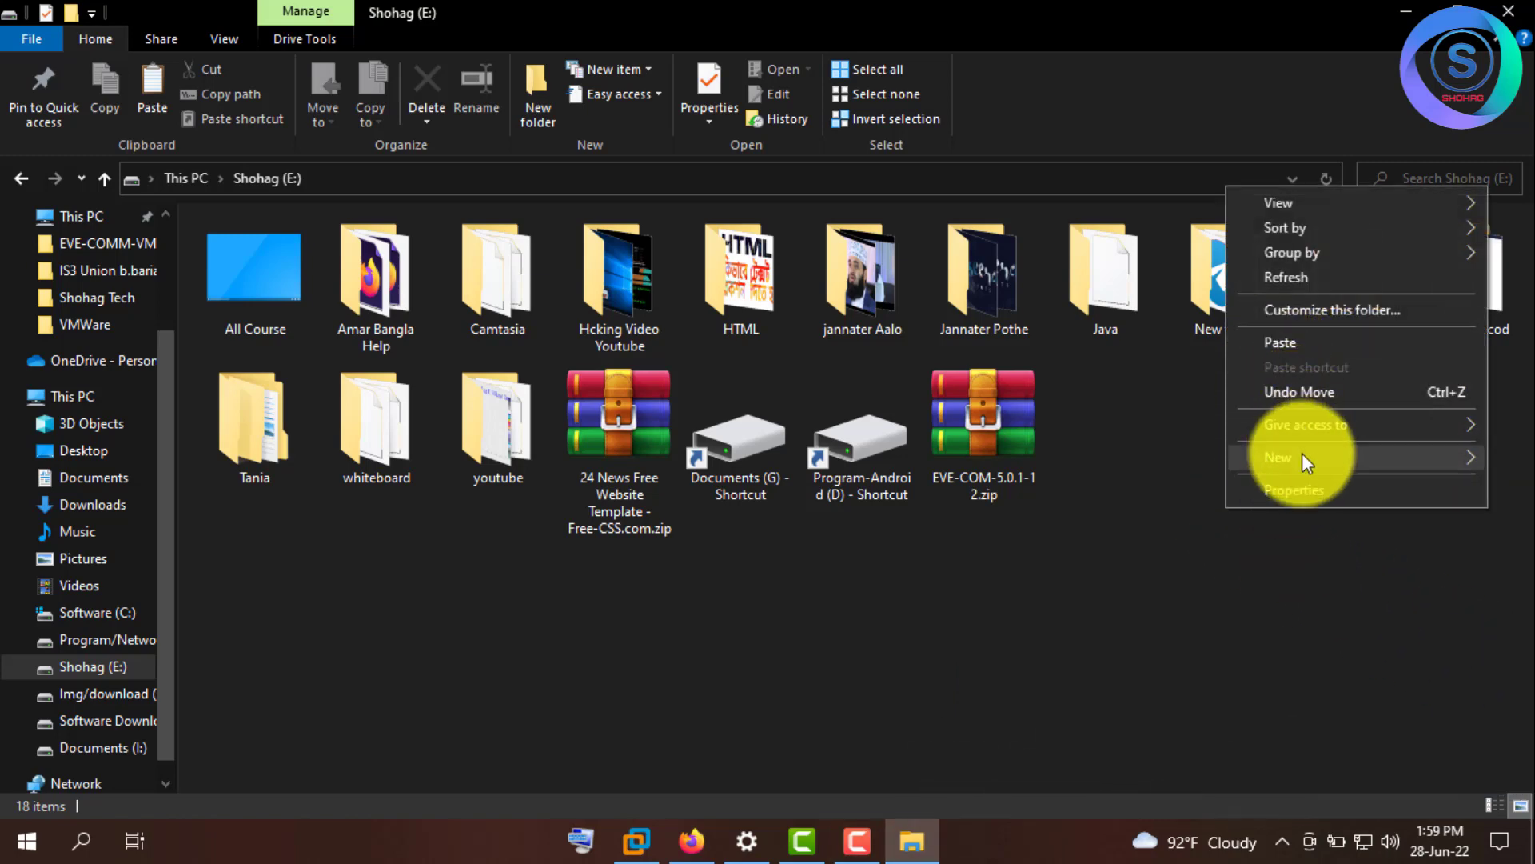
mouse_move(1302, 454)
click(1140, 459)
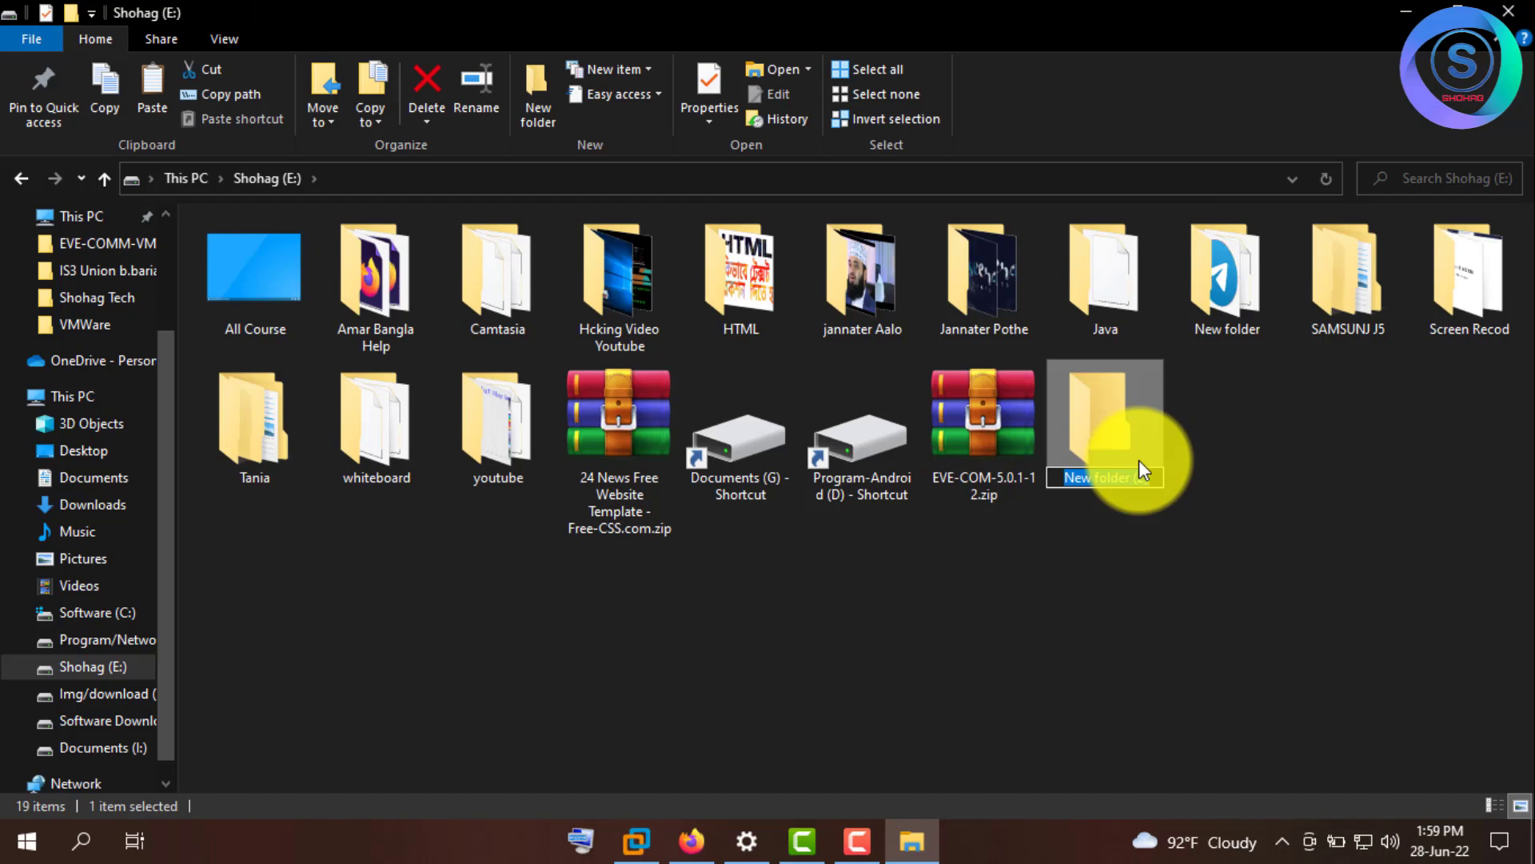
text(EVE_NG)
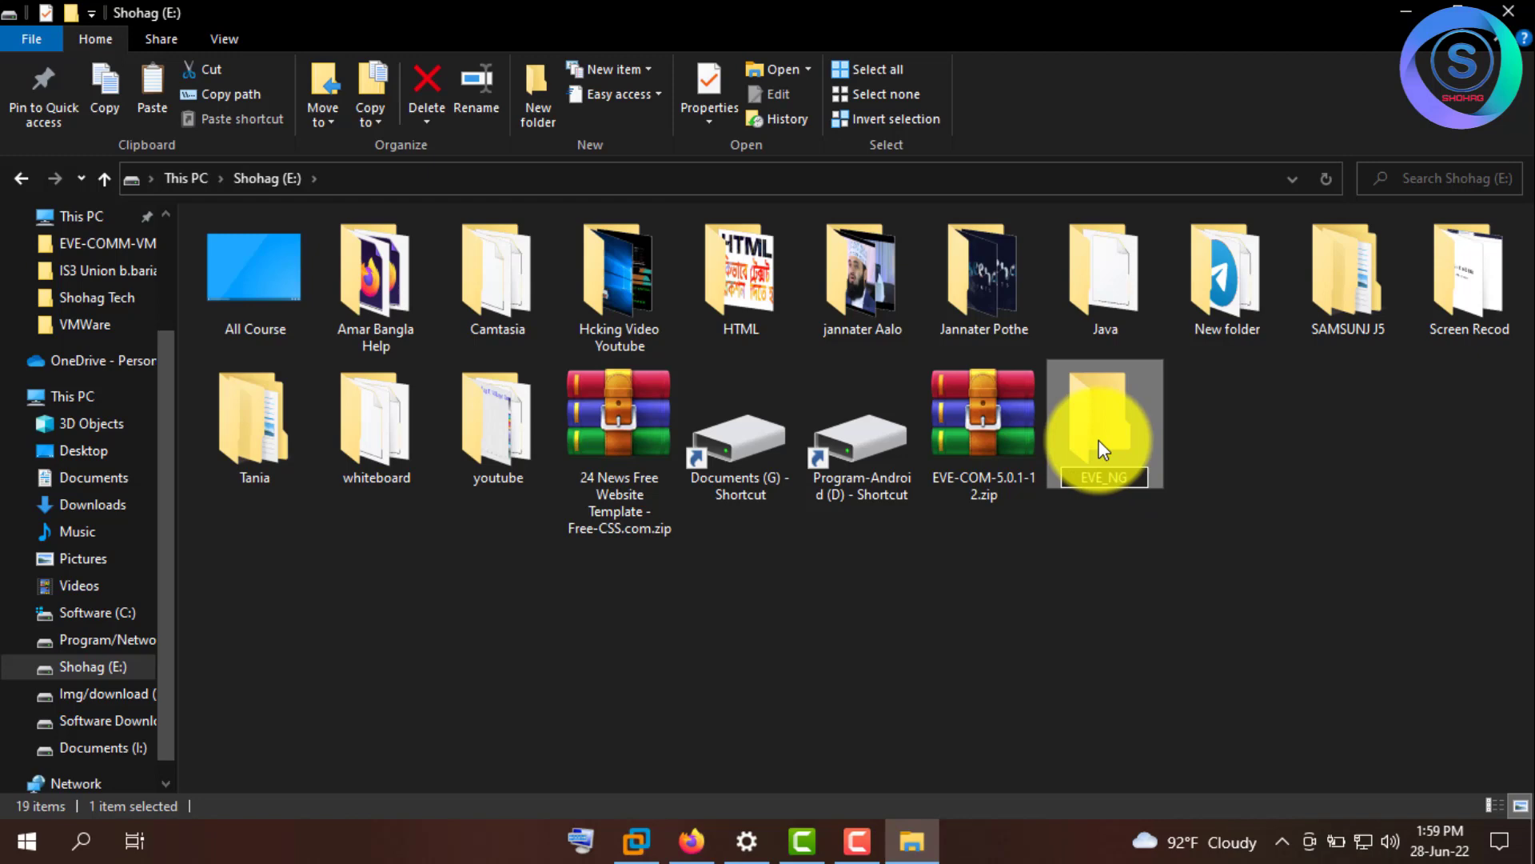
click(1100, 548)
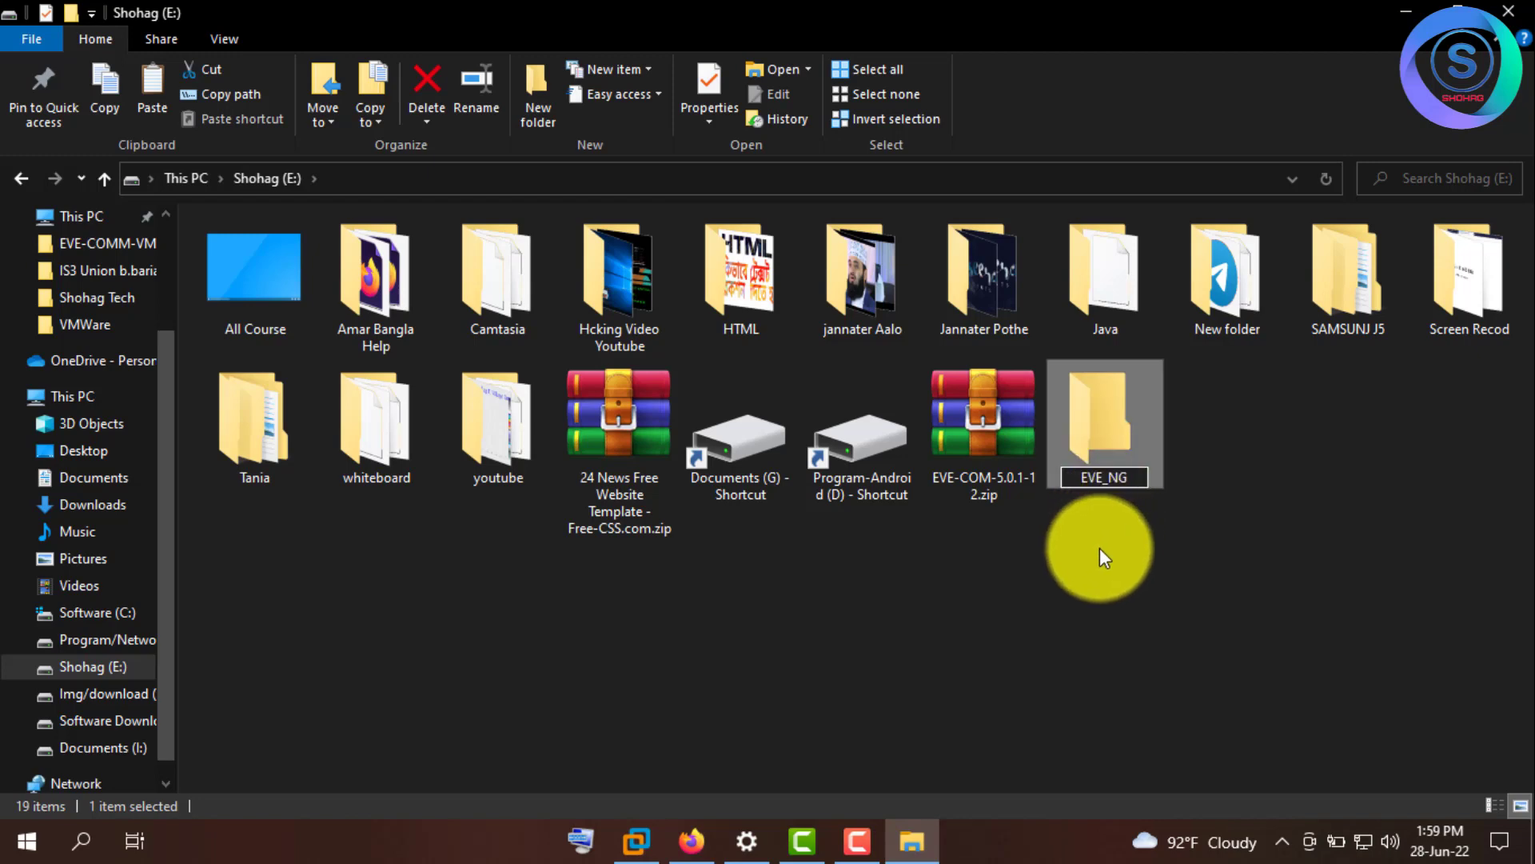
- Drag EVE-COM-5.0.1-12.zip into the EVE_NG folder
click(994, 459)
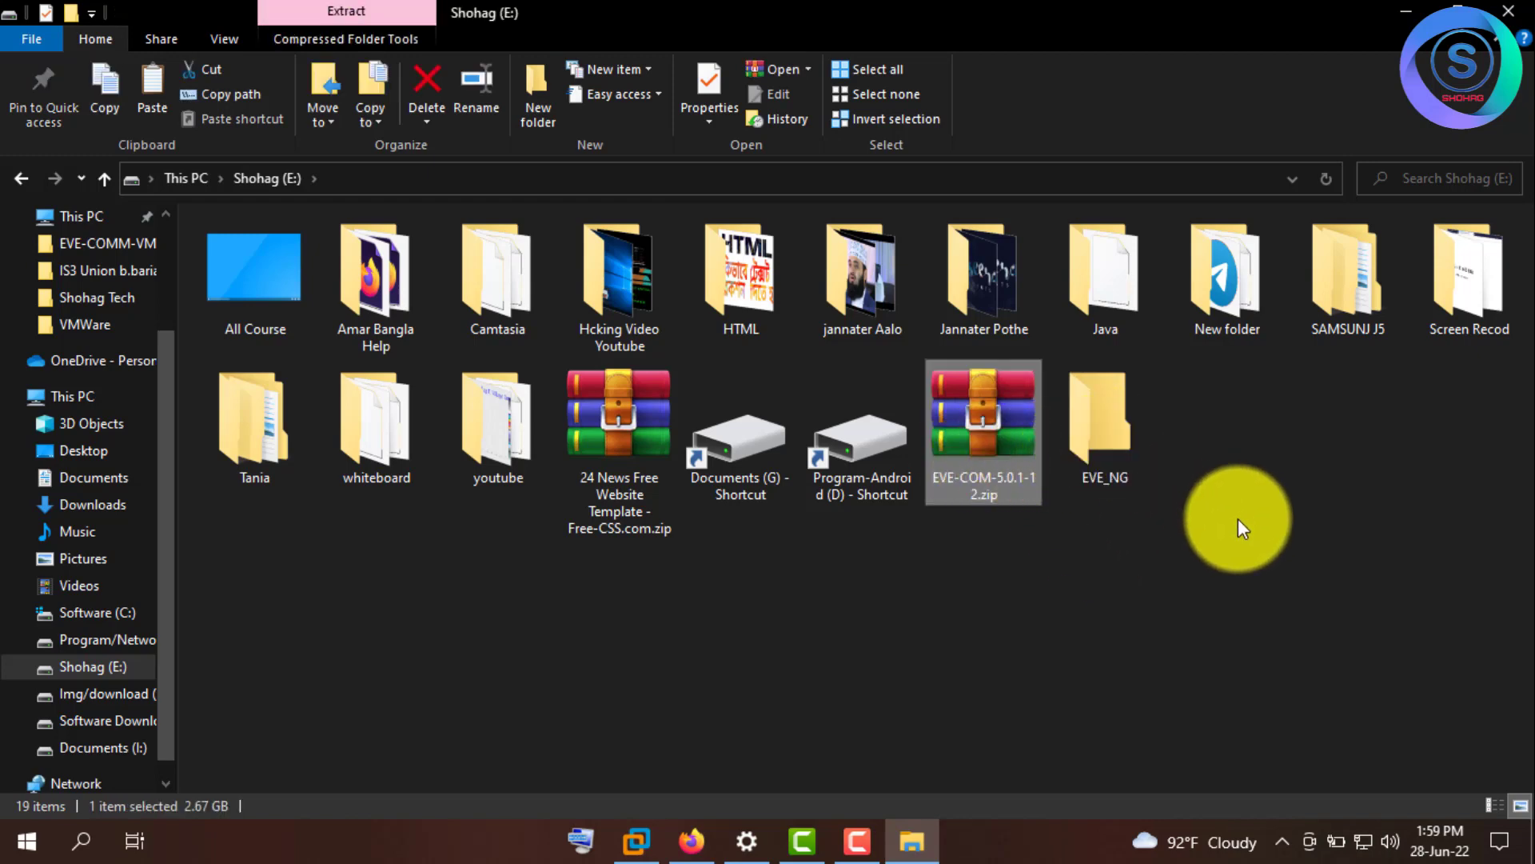
click(878, 614)
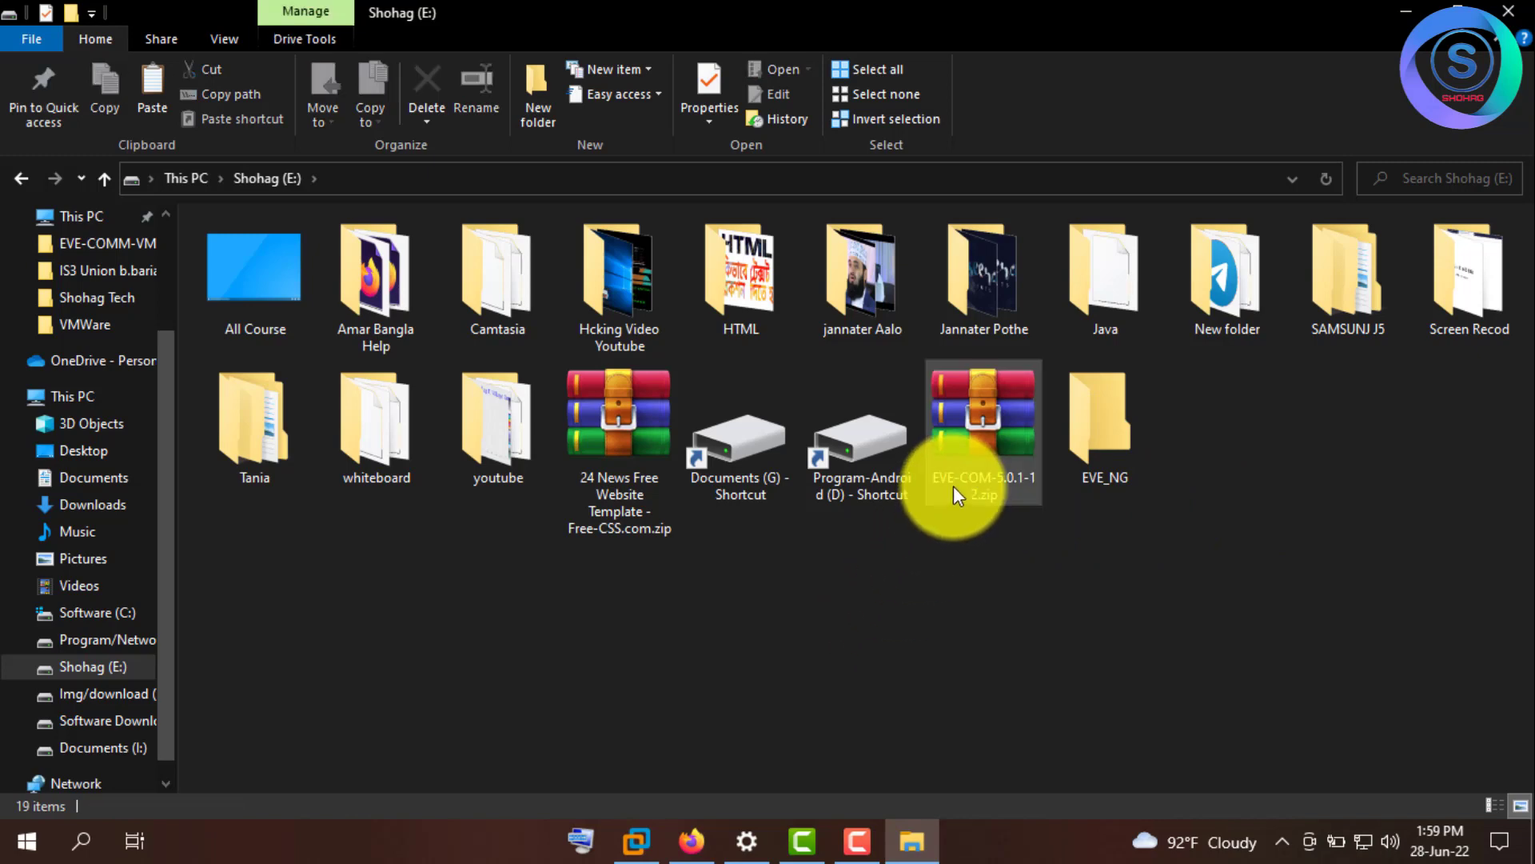
drag(969, 451, 1092, 438)
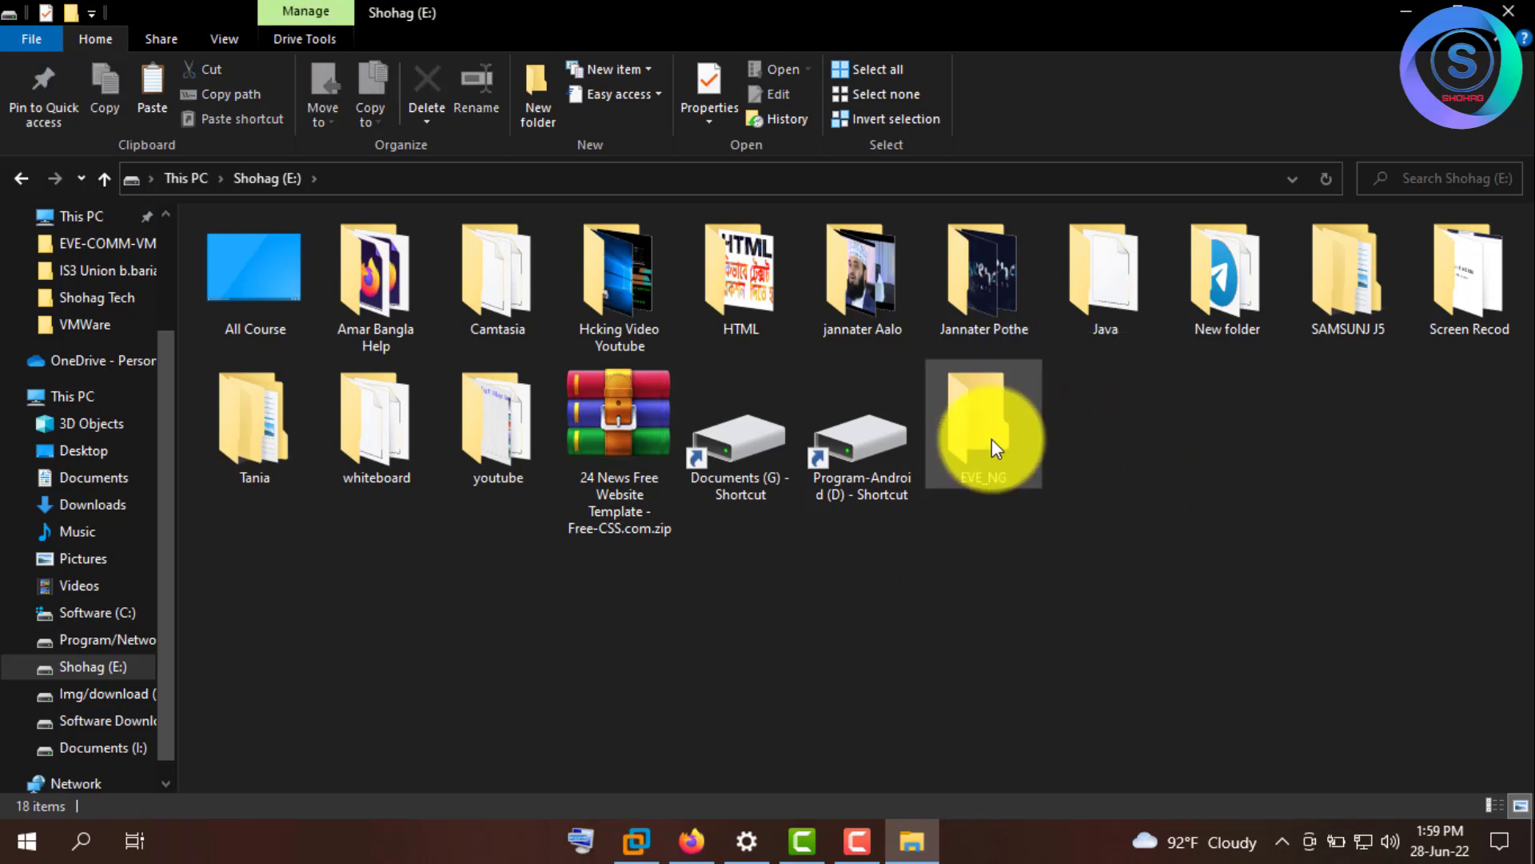
- Open EVE_NG and use Extract Here on EVE-COM-5.0.1-12.zip
double_click(991, 439)
click(295, 258)
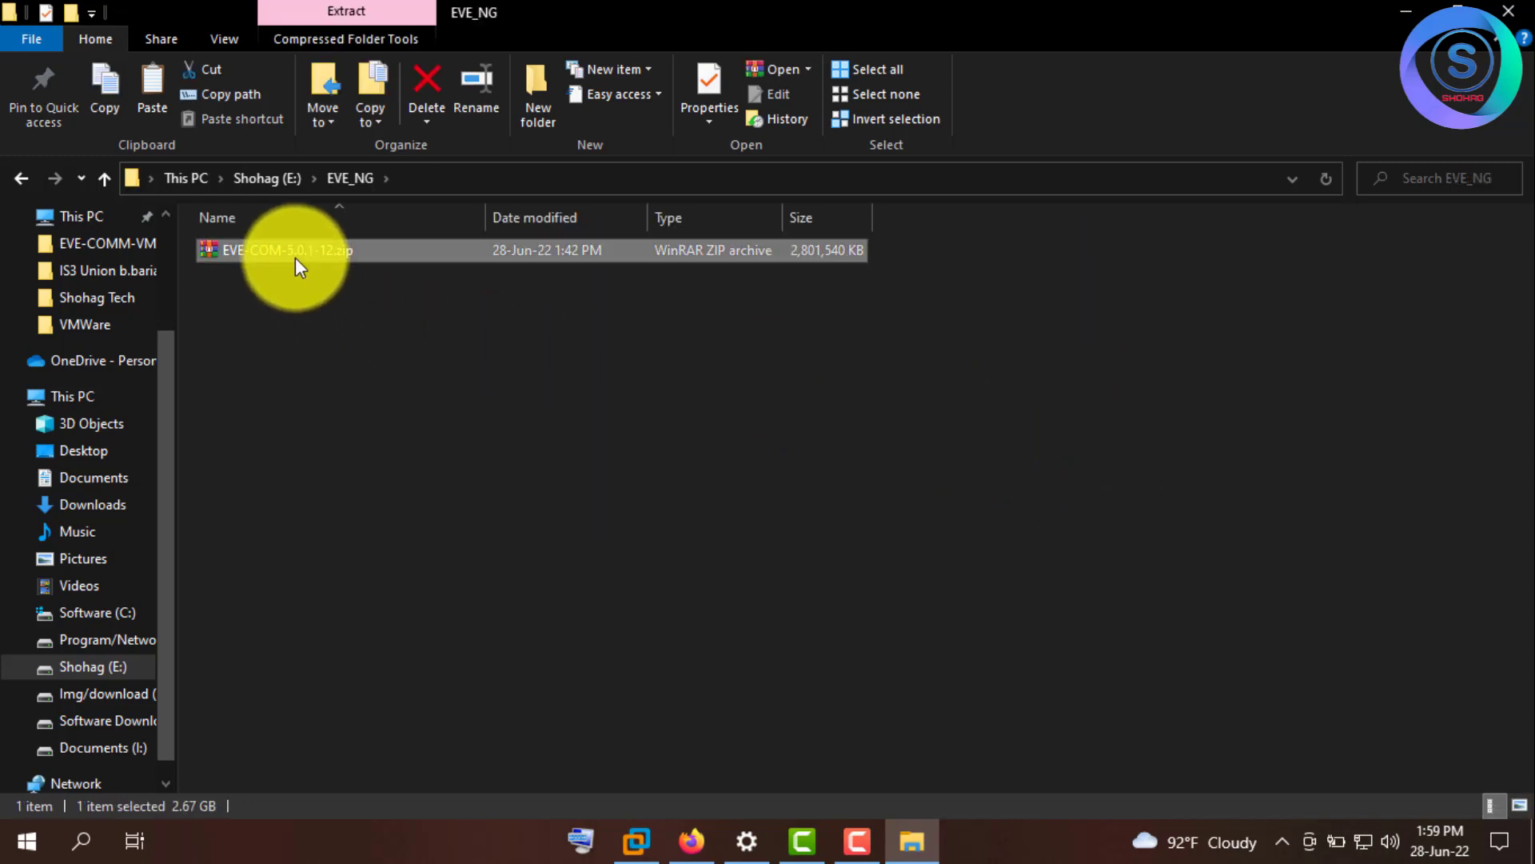
right_click(296, 258)
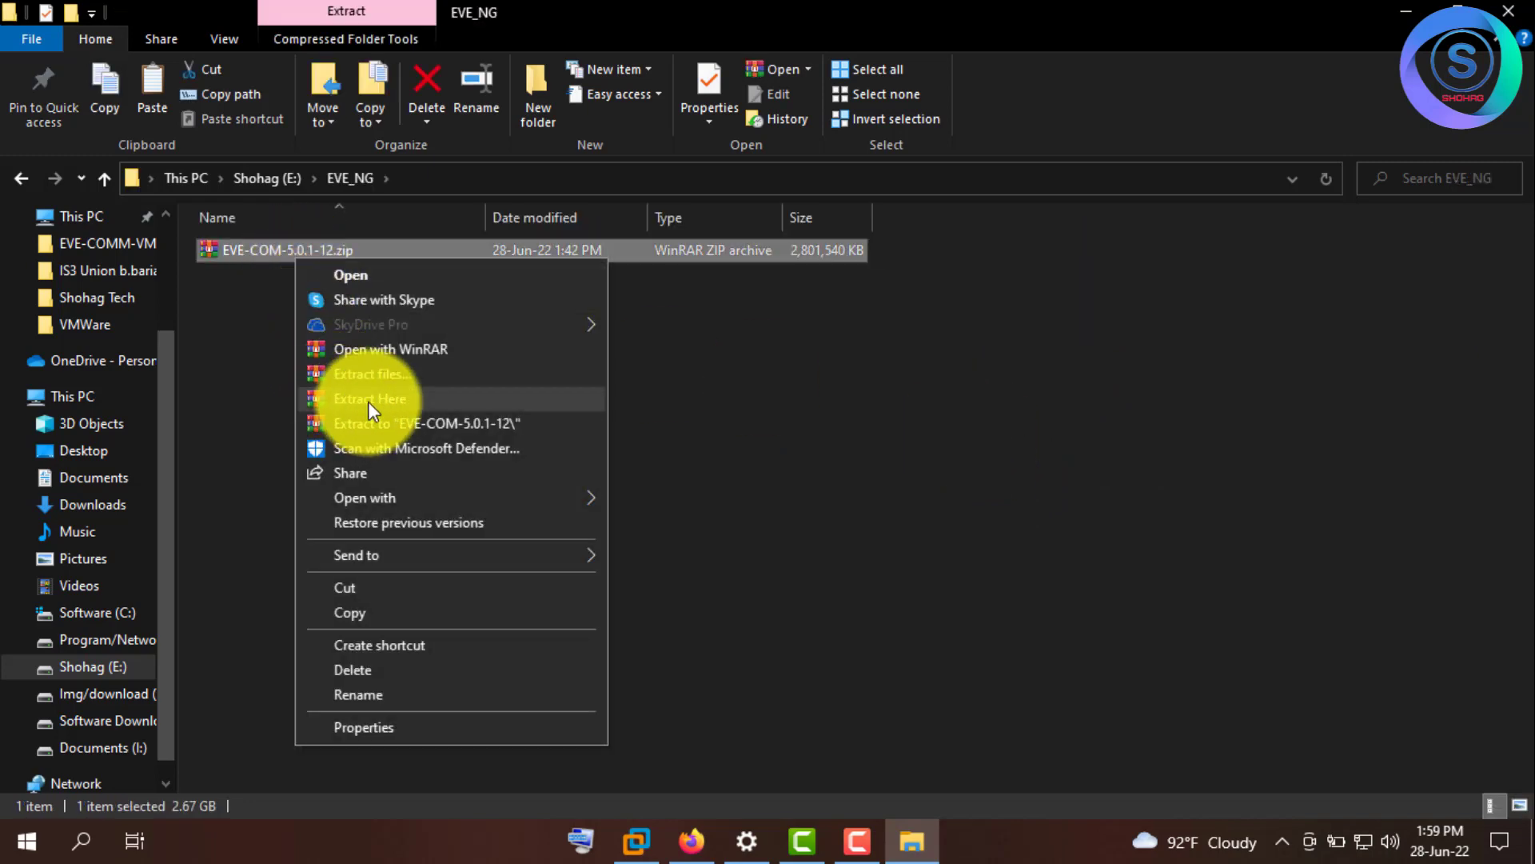
click(400, 400)
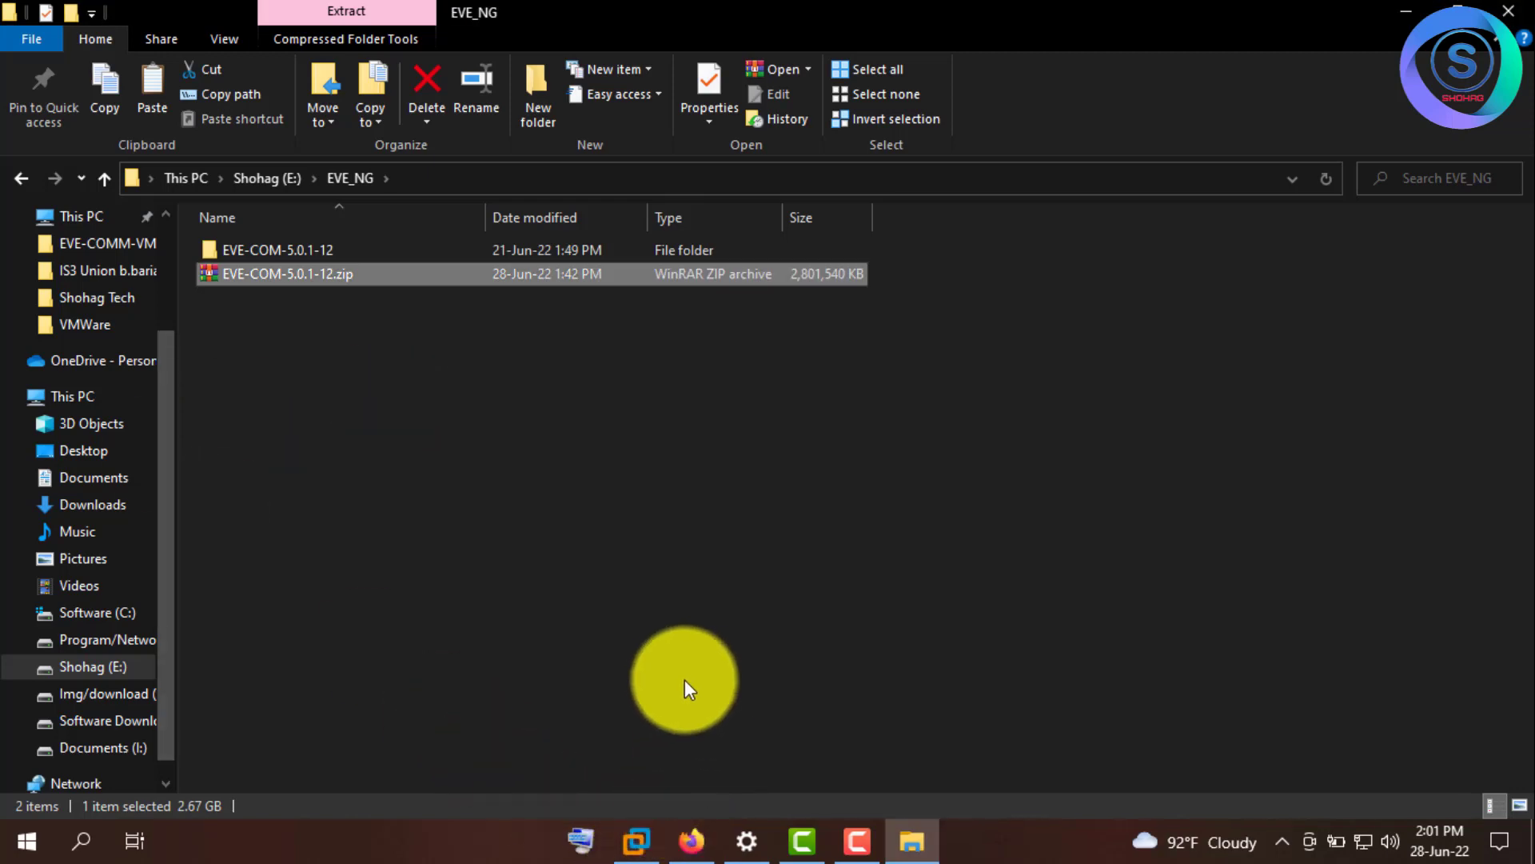
- Bring VMware Workstation forward and start File > Open
click(635, 841)
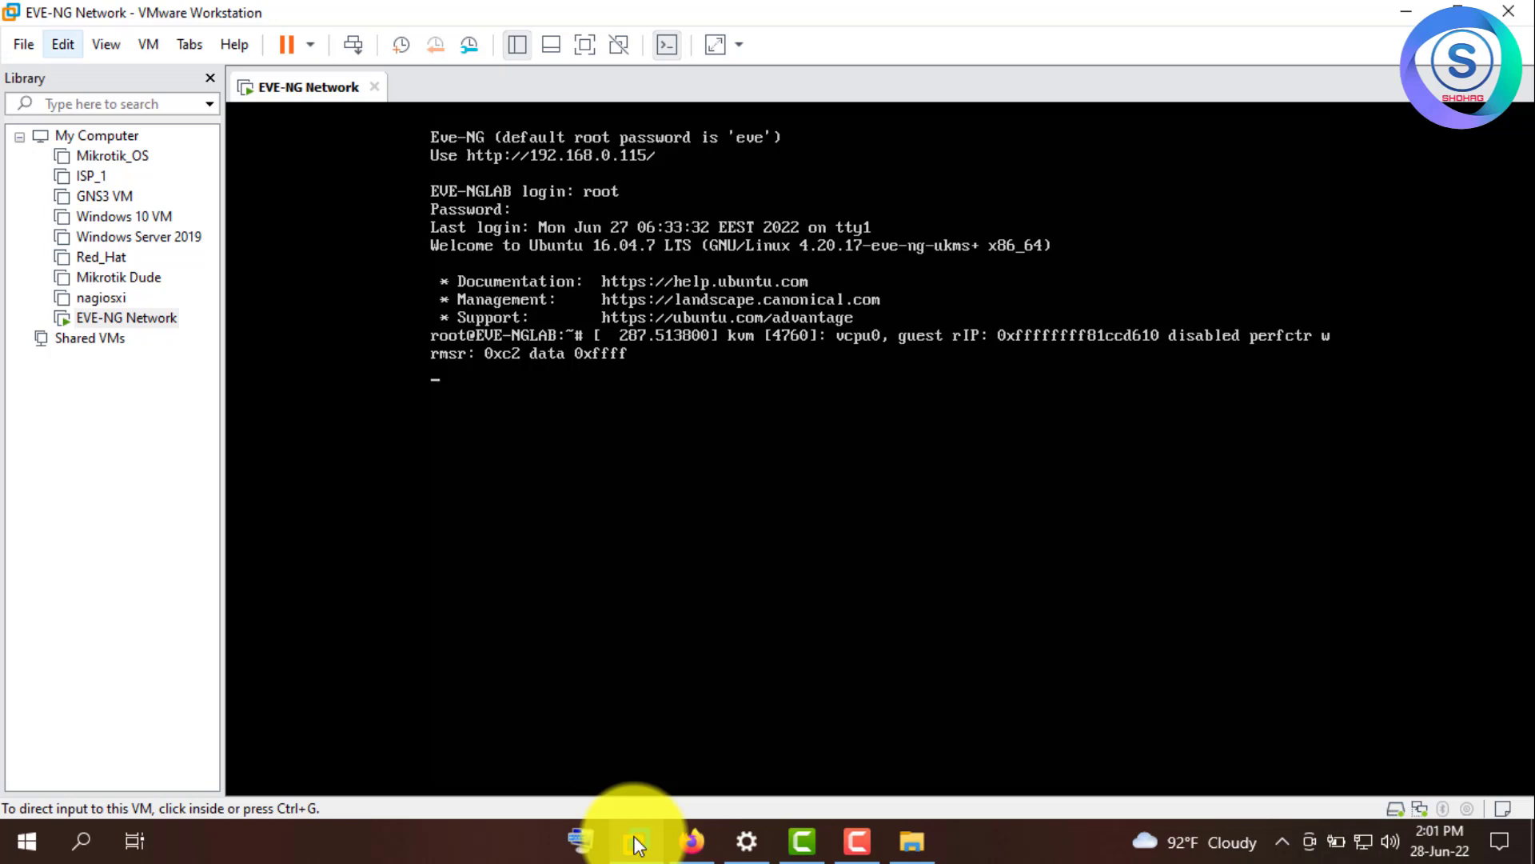
key(alt+f)
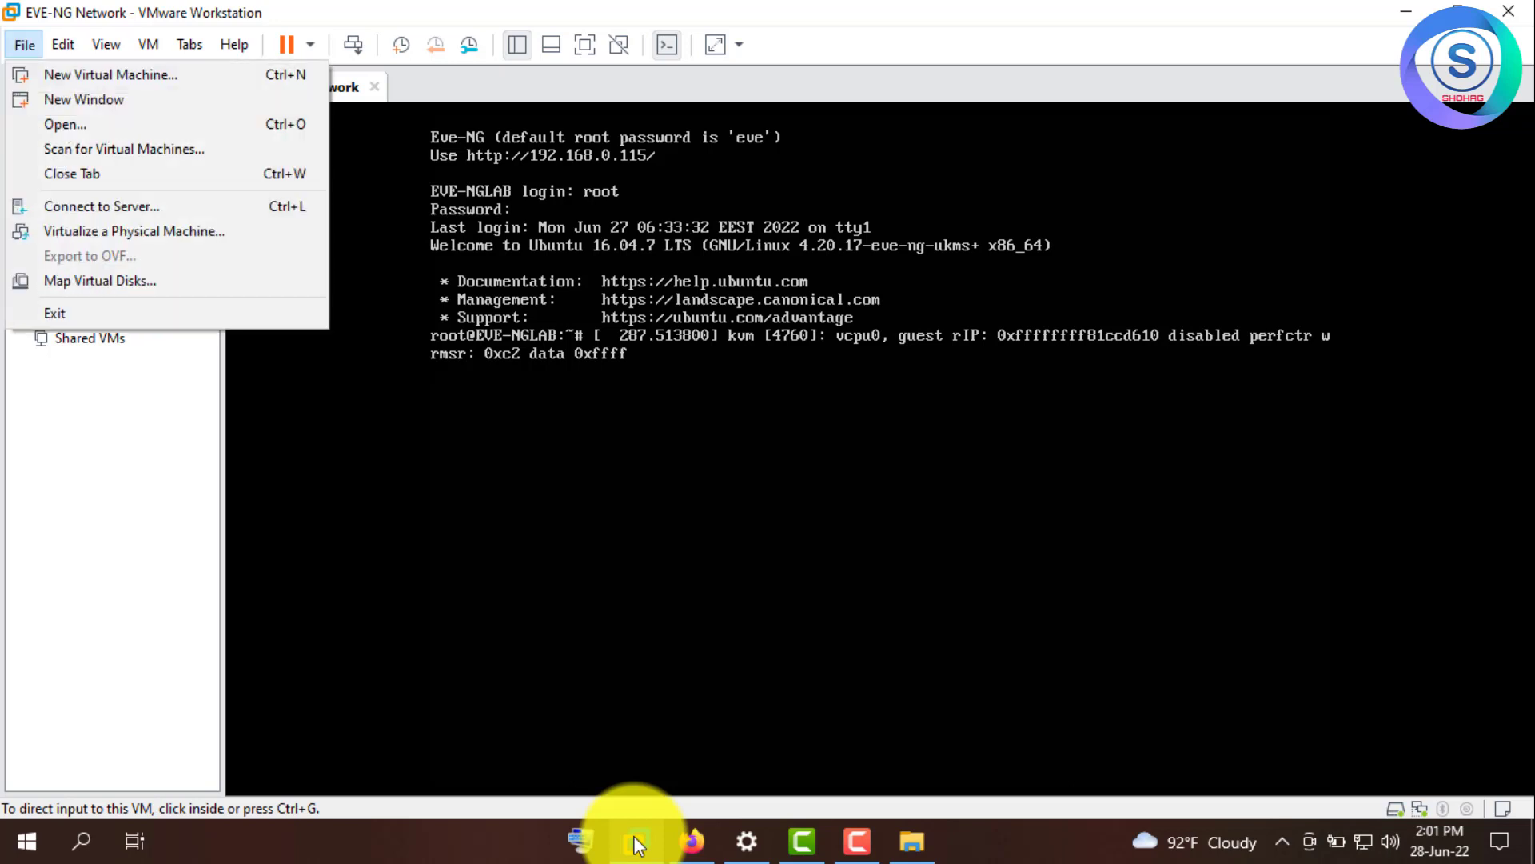
key(Down)
key(Down)
key(Down)
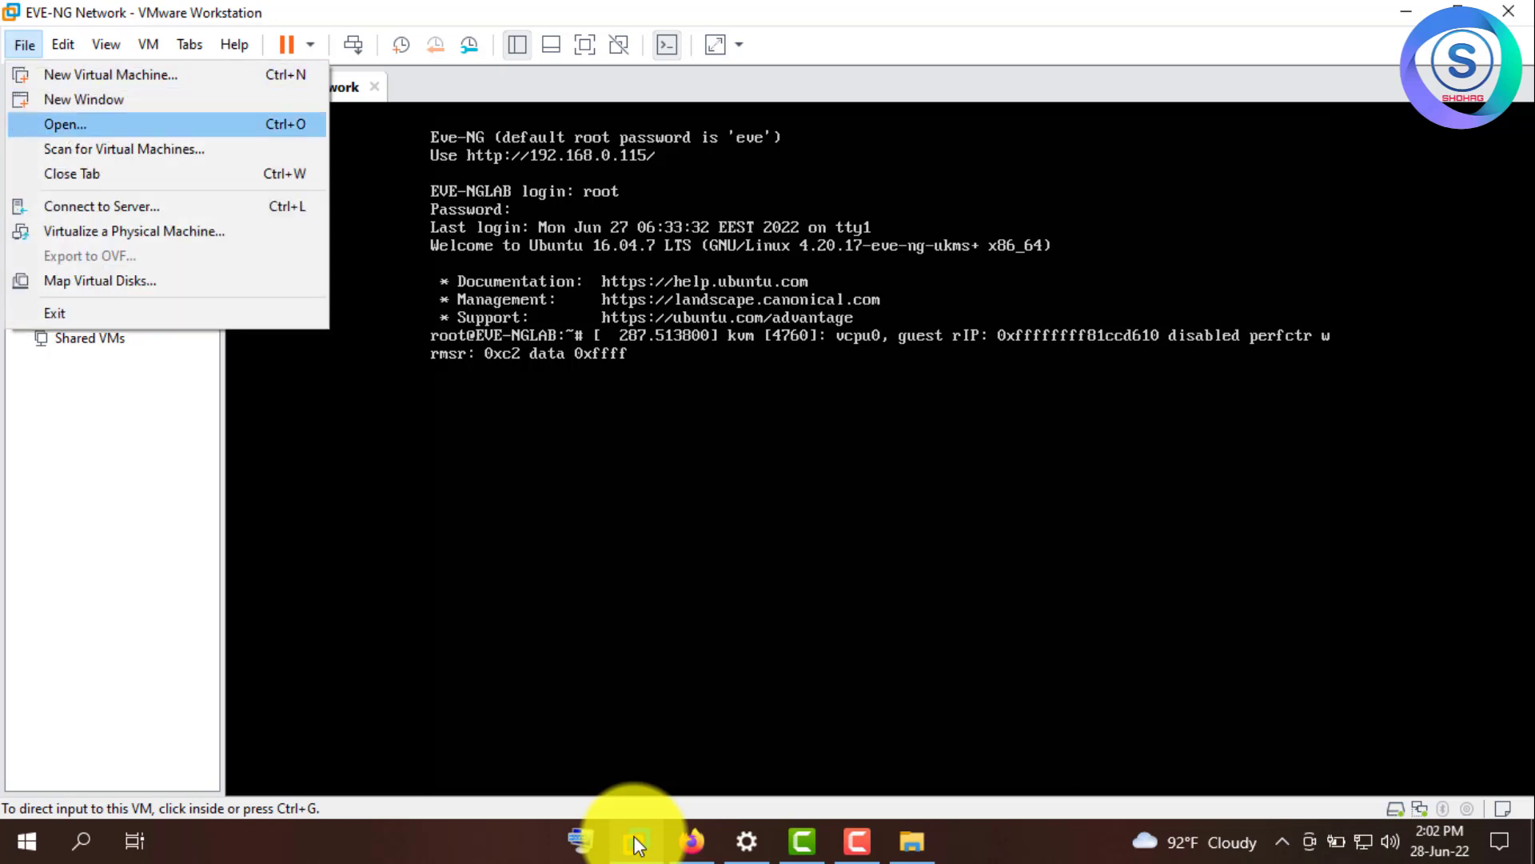
click(634, 841)
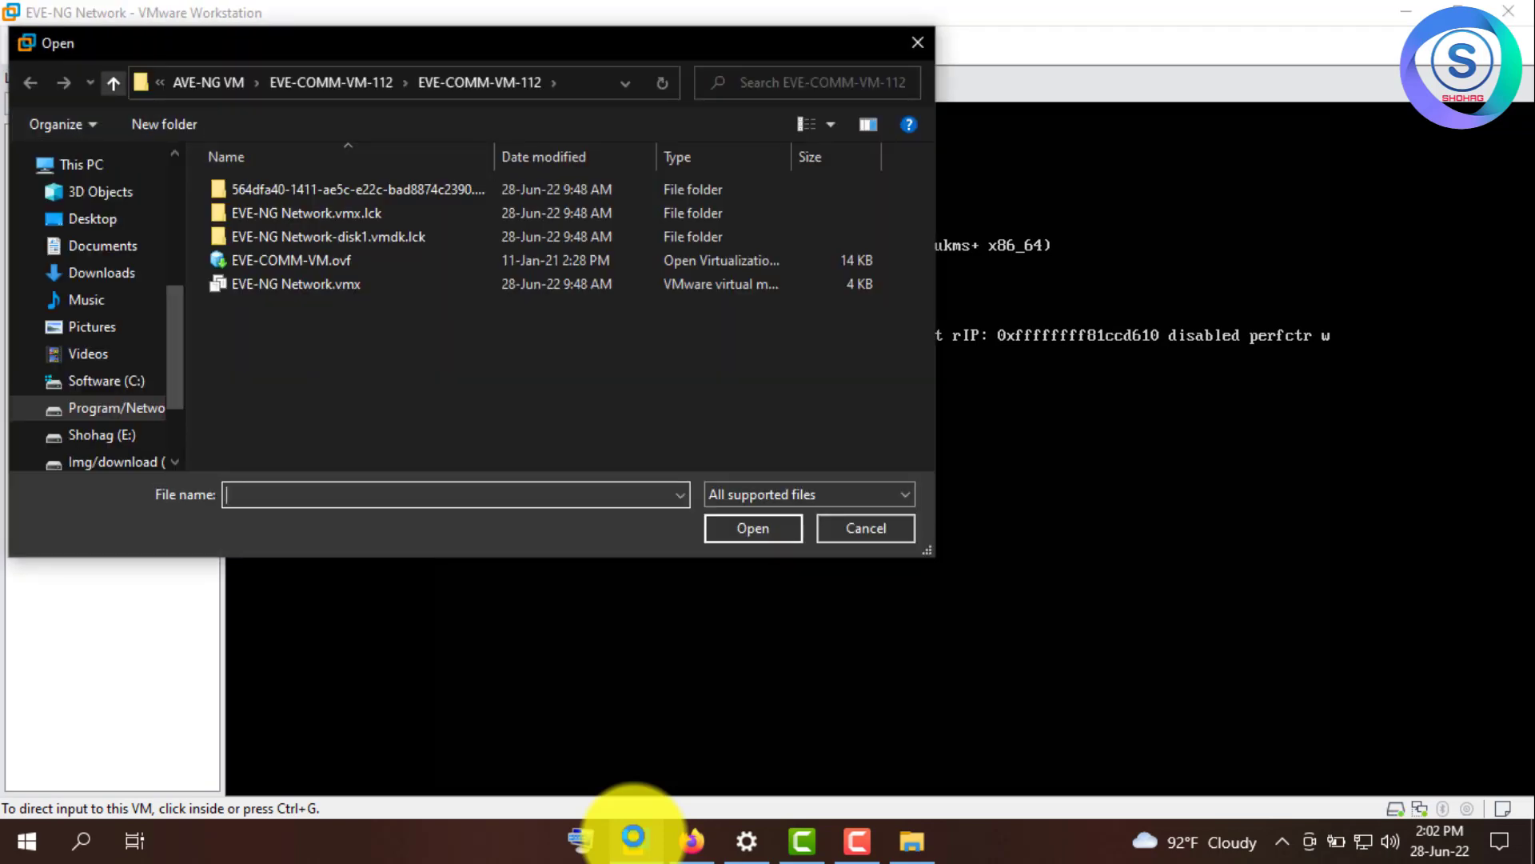
- In the Open dialog, move up from drive D: to the list of drives
key(alt+Up)
key(alt+Up)
key(alt+Up)
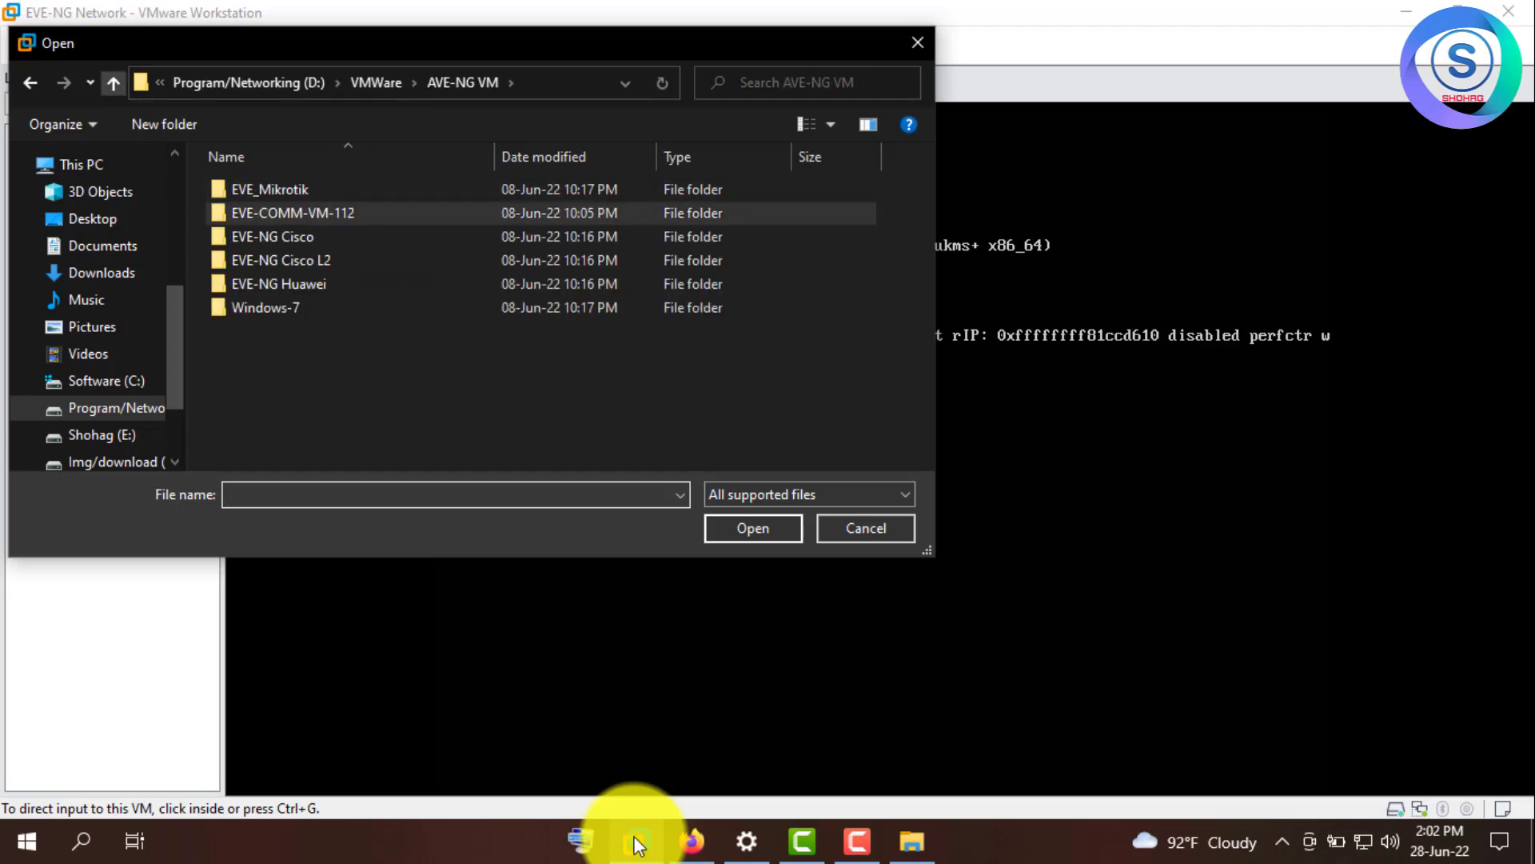
key(alt+Up)
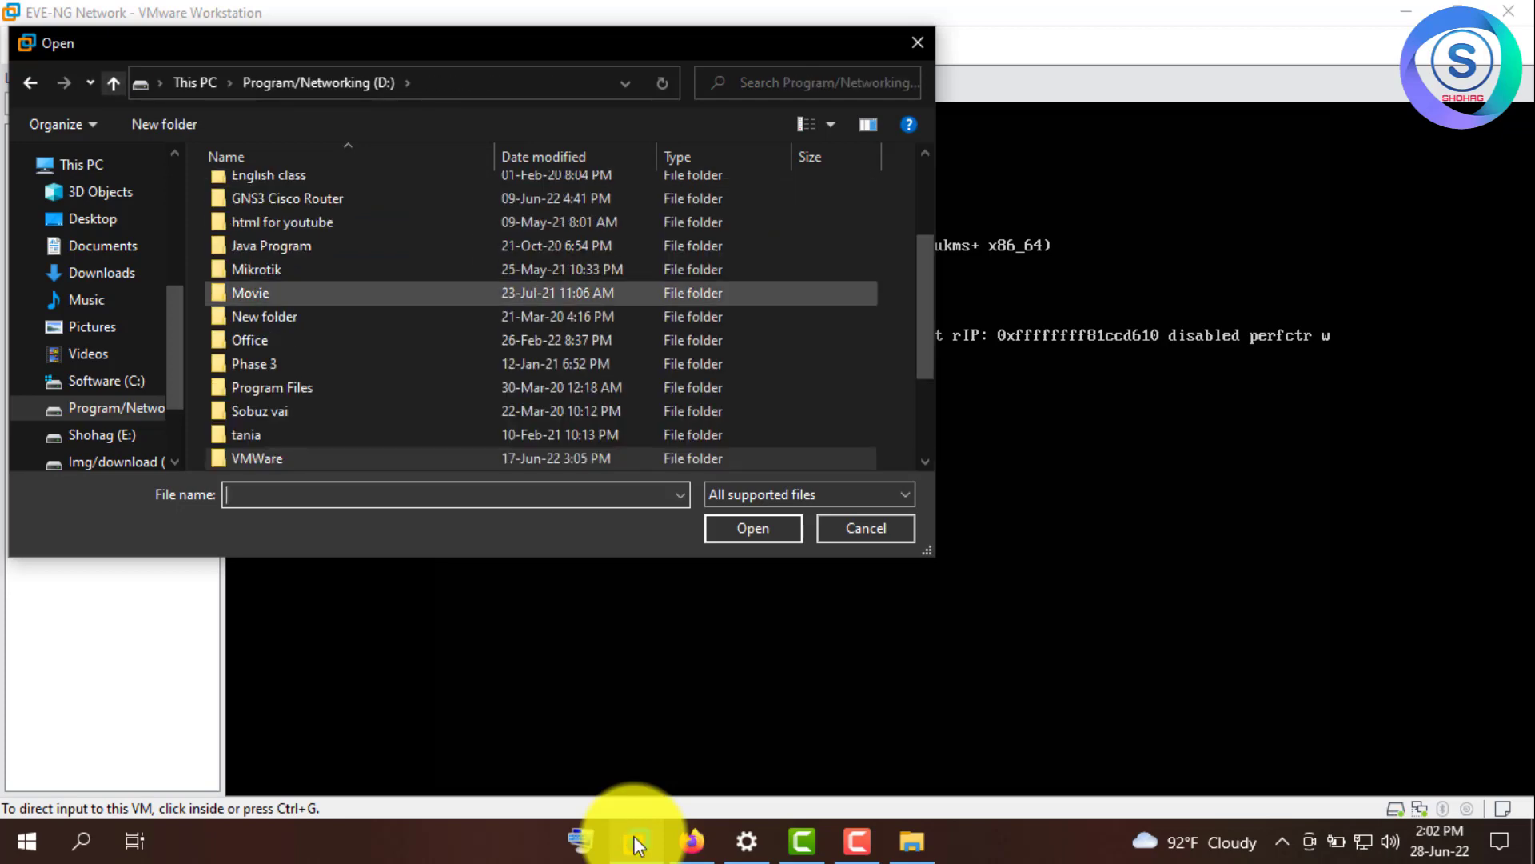
key(alt+Up)
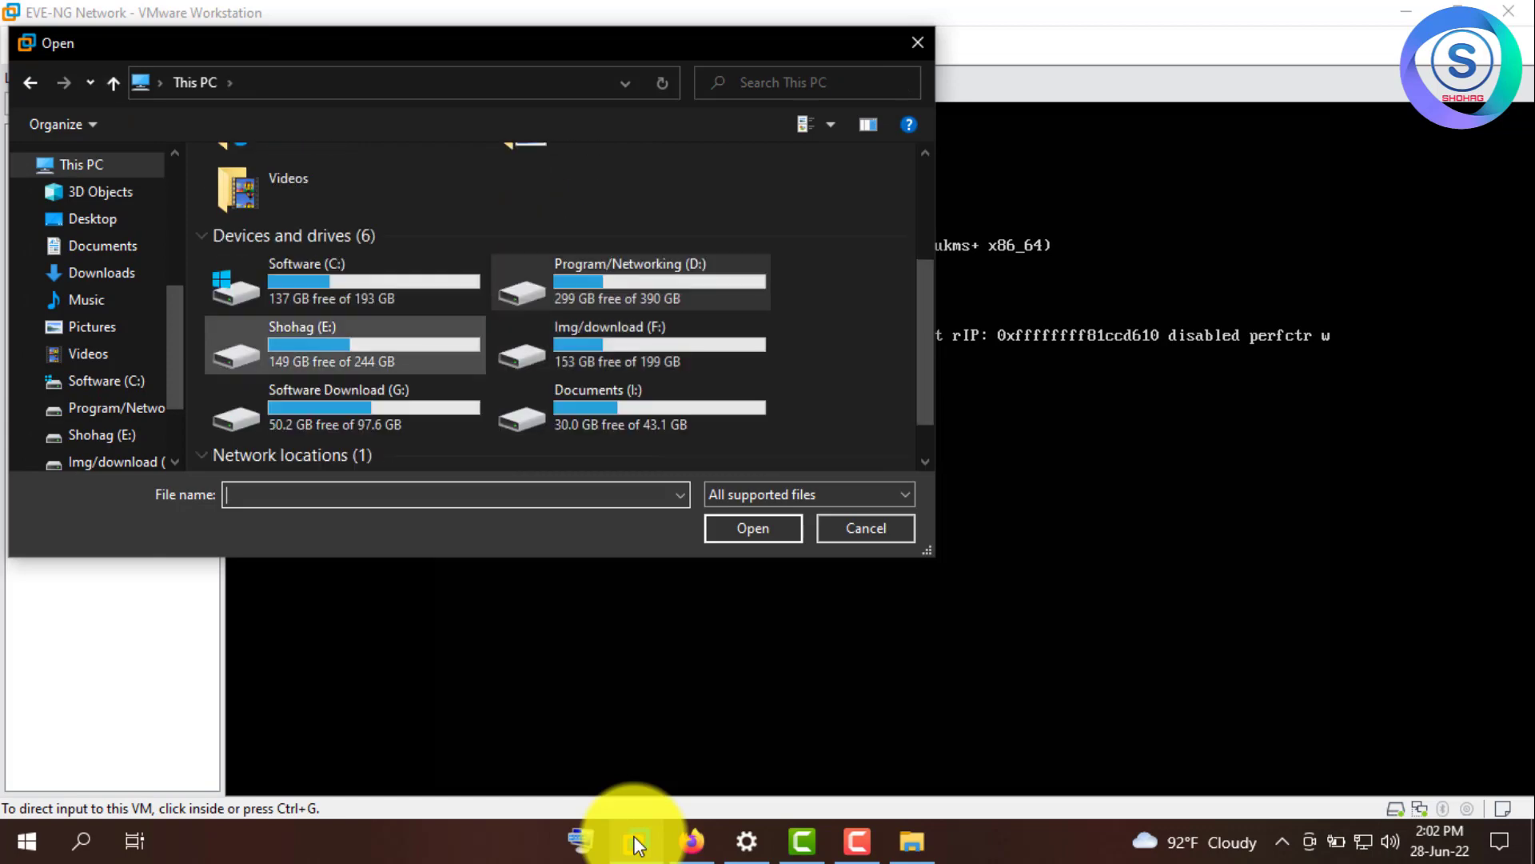
text(G:)
key(Return)
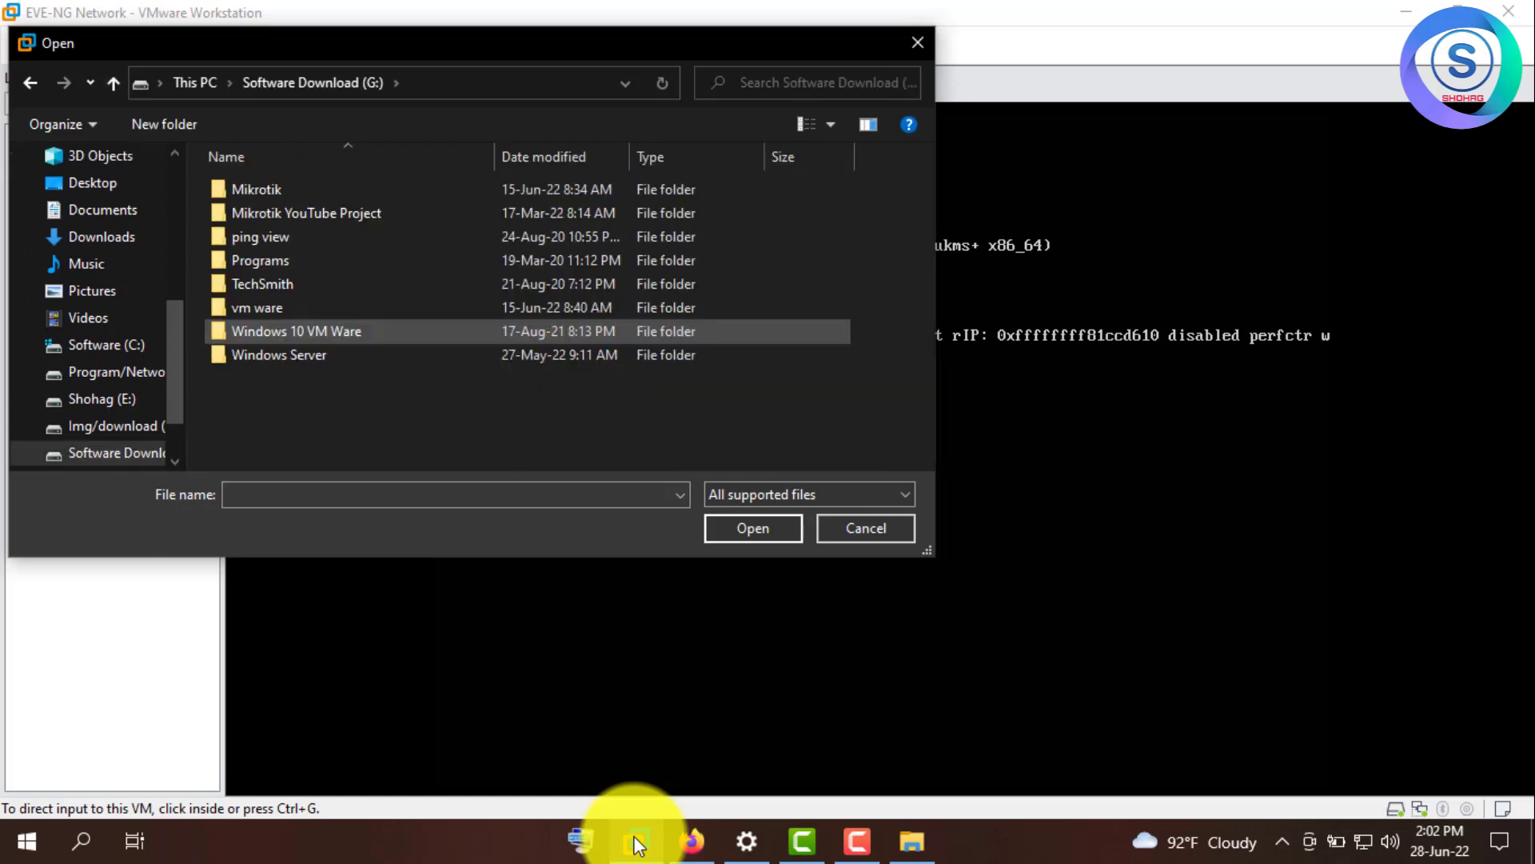
key(Up)
key(Up)
key(Up)
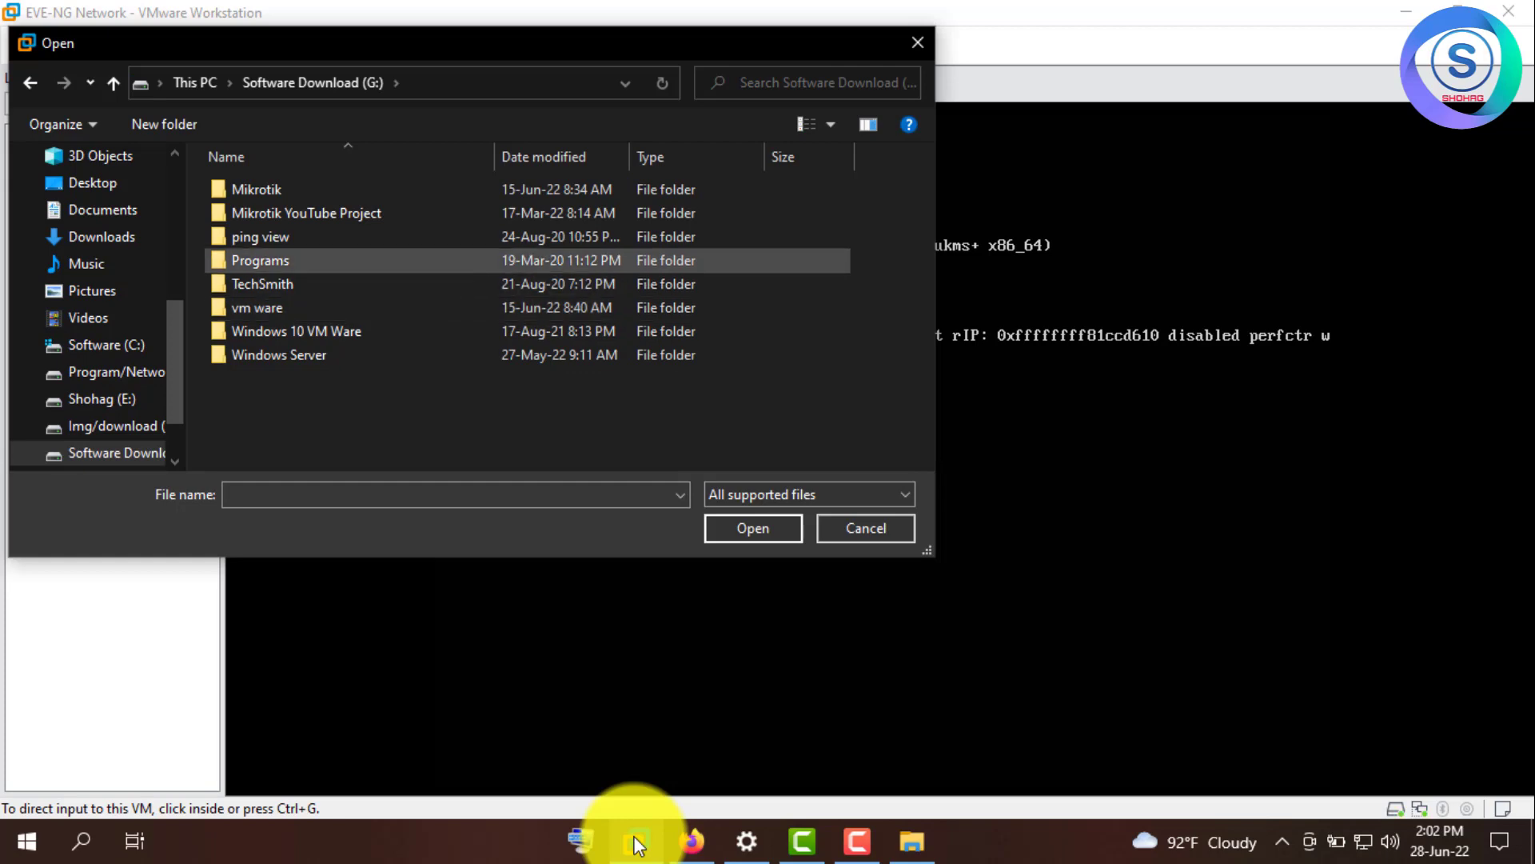
key(shift+Tab)
key(shift+Tab)
scroll(479, 320, down, 3)
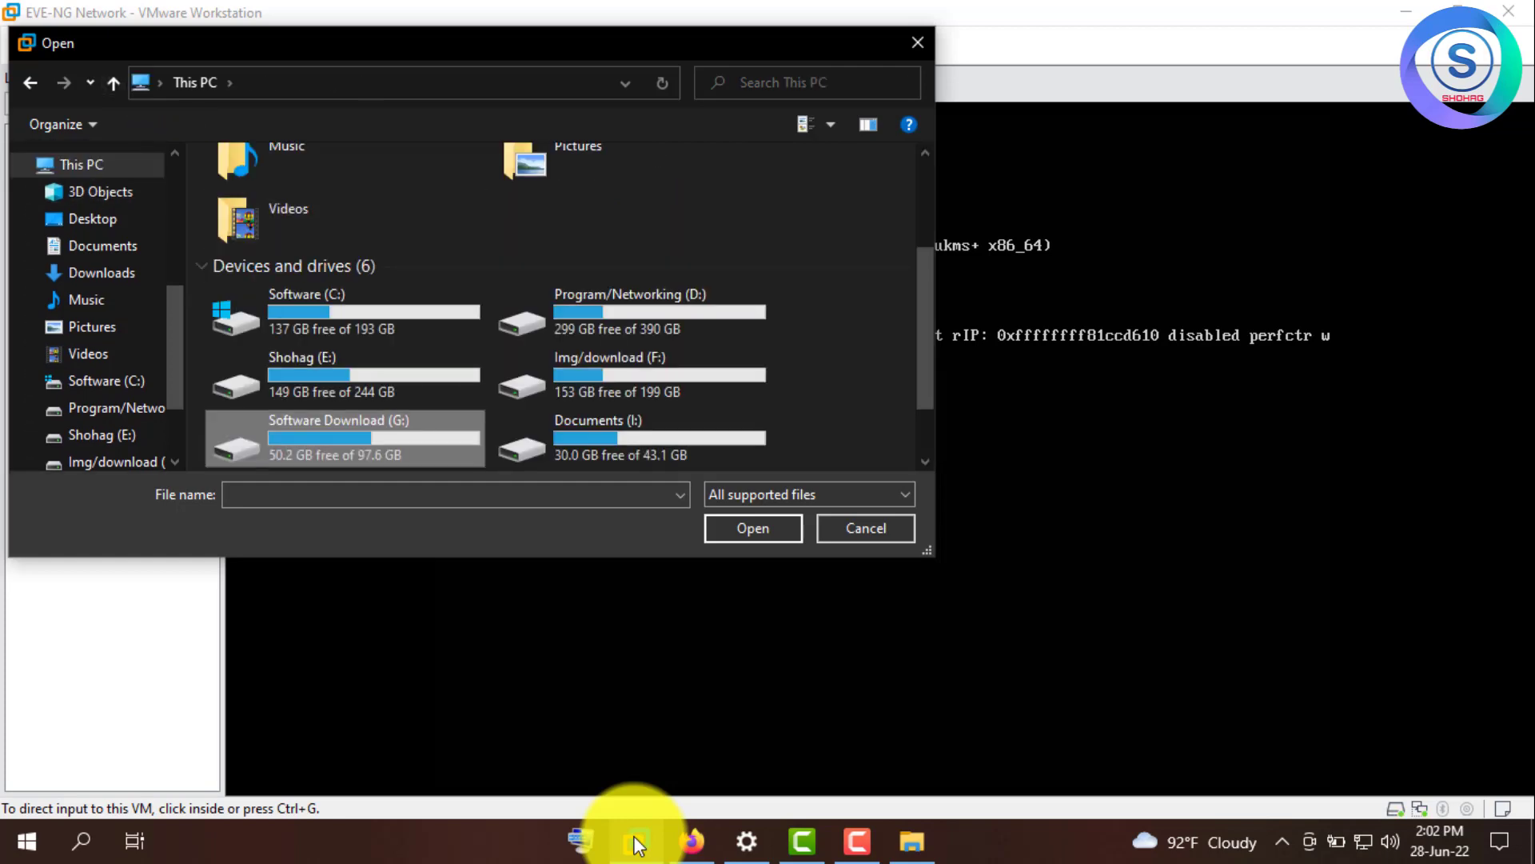
- Browse to E:\EVE_NG\EVE-COM-5.0.1-12 and select EVE-COM-5.ovf
double_click(264, 380)
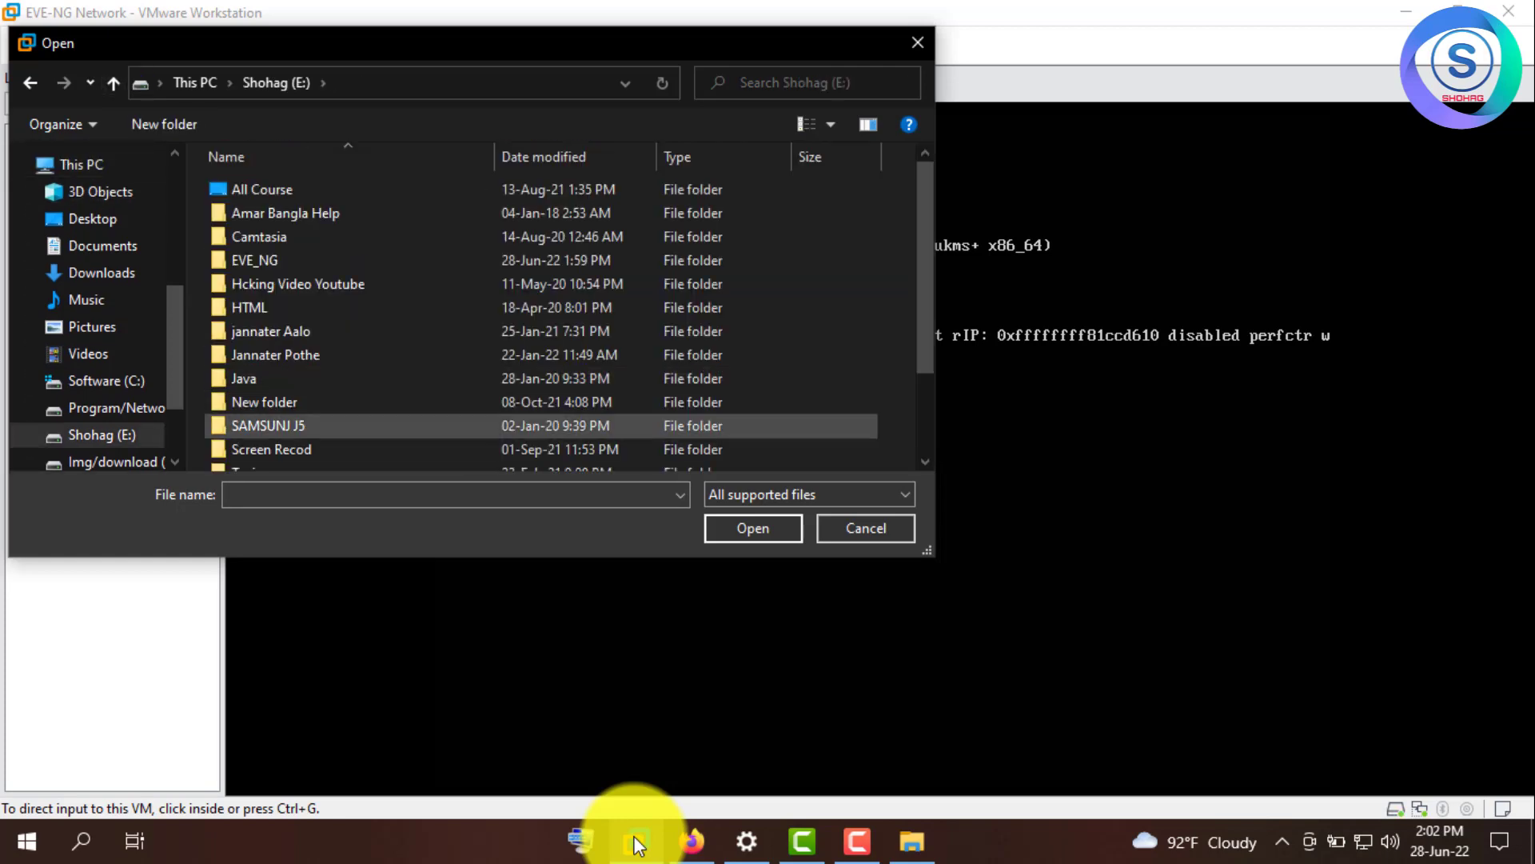
scroll(264, 387, down, 2)
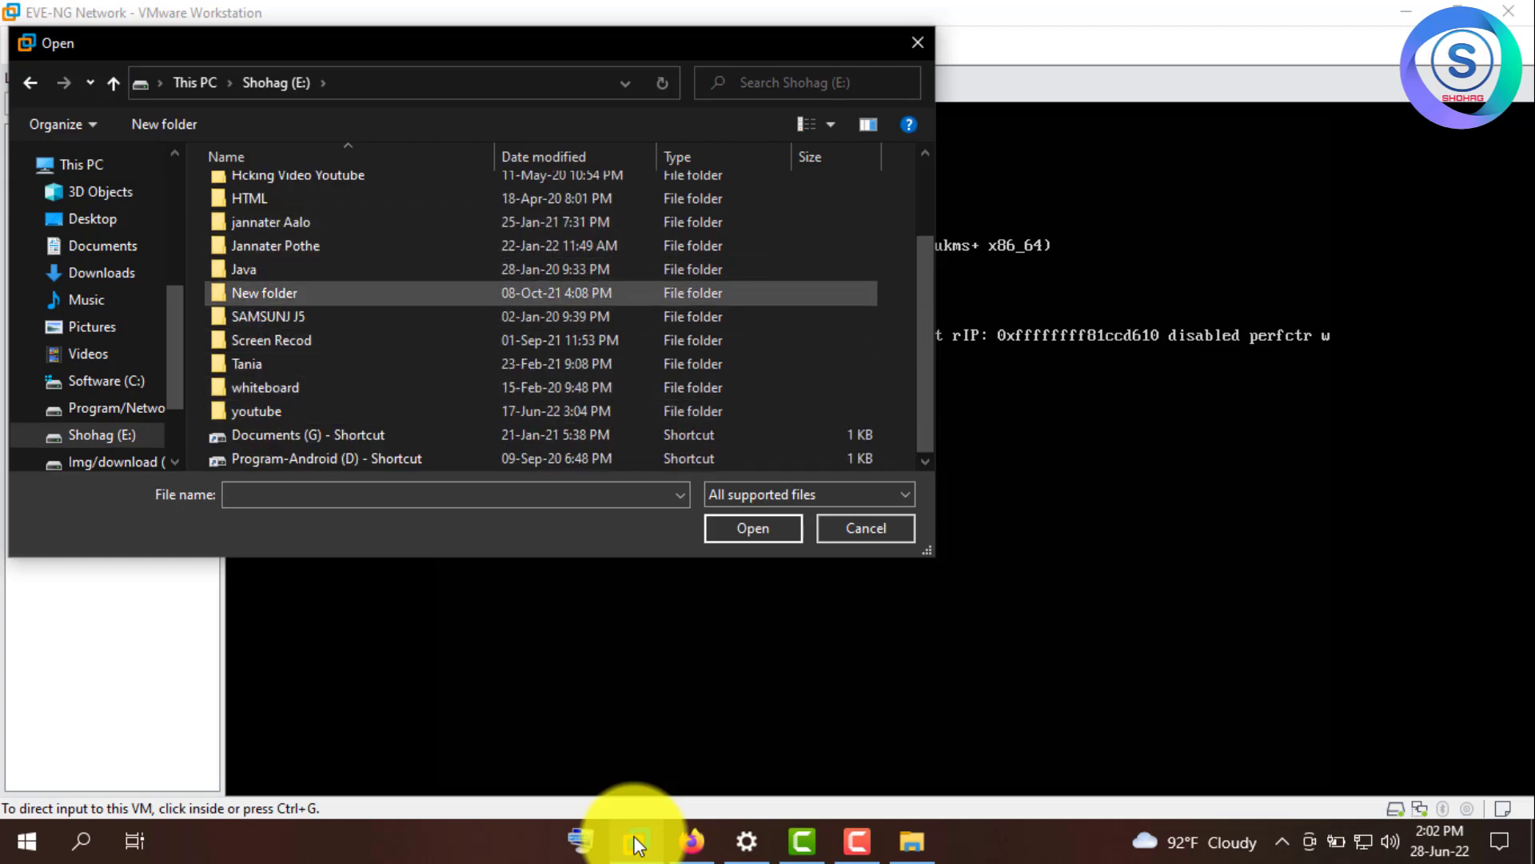
scroll(264, 416, up, 1)
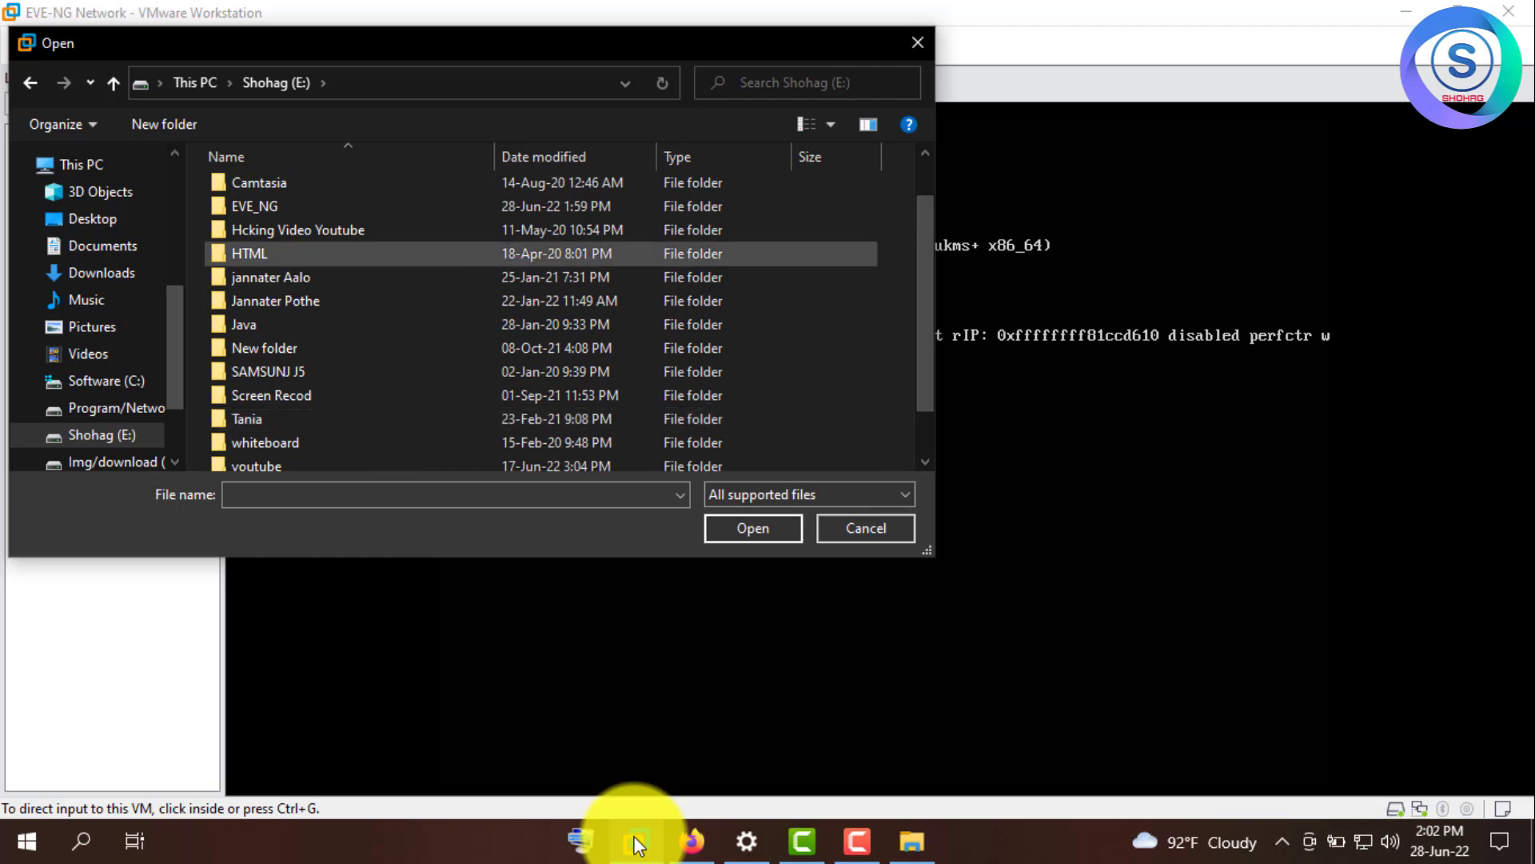
double_click(254, 207)
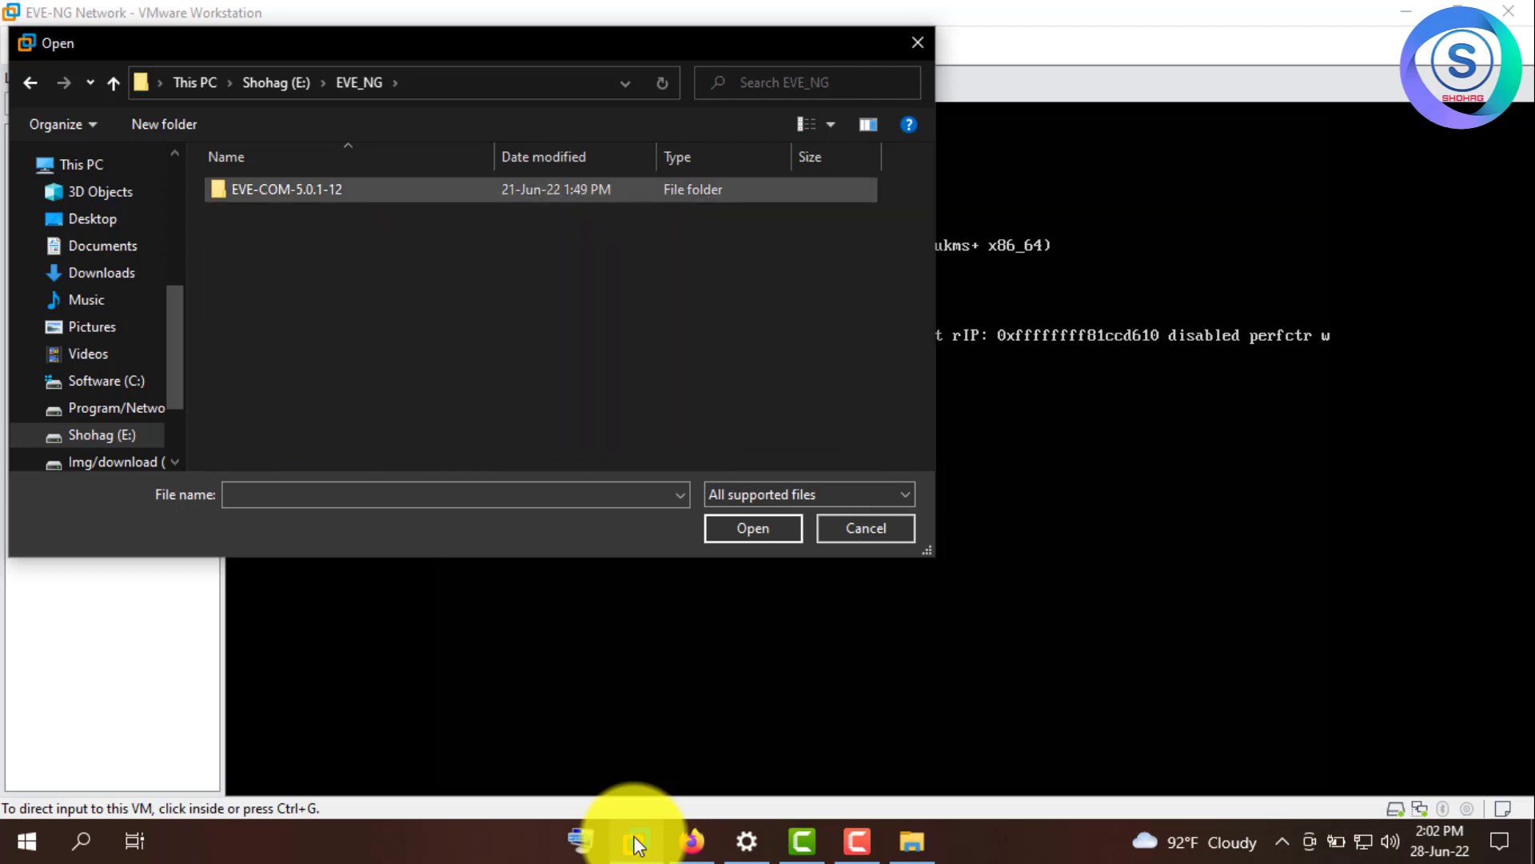
double_click(254, 196)
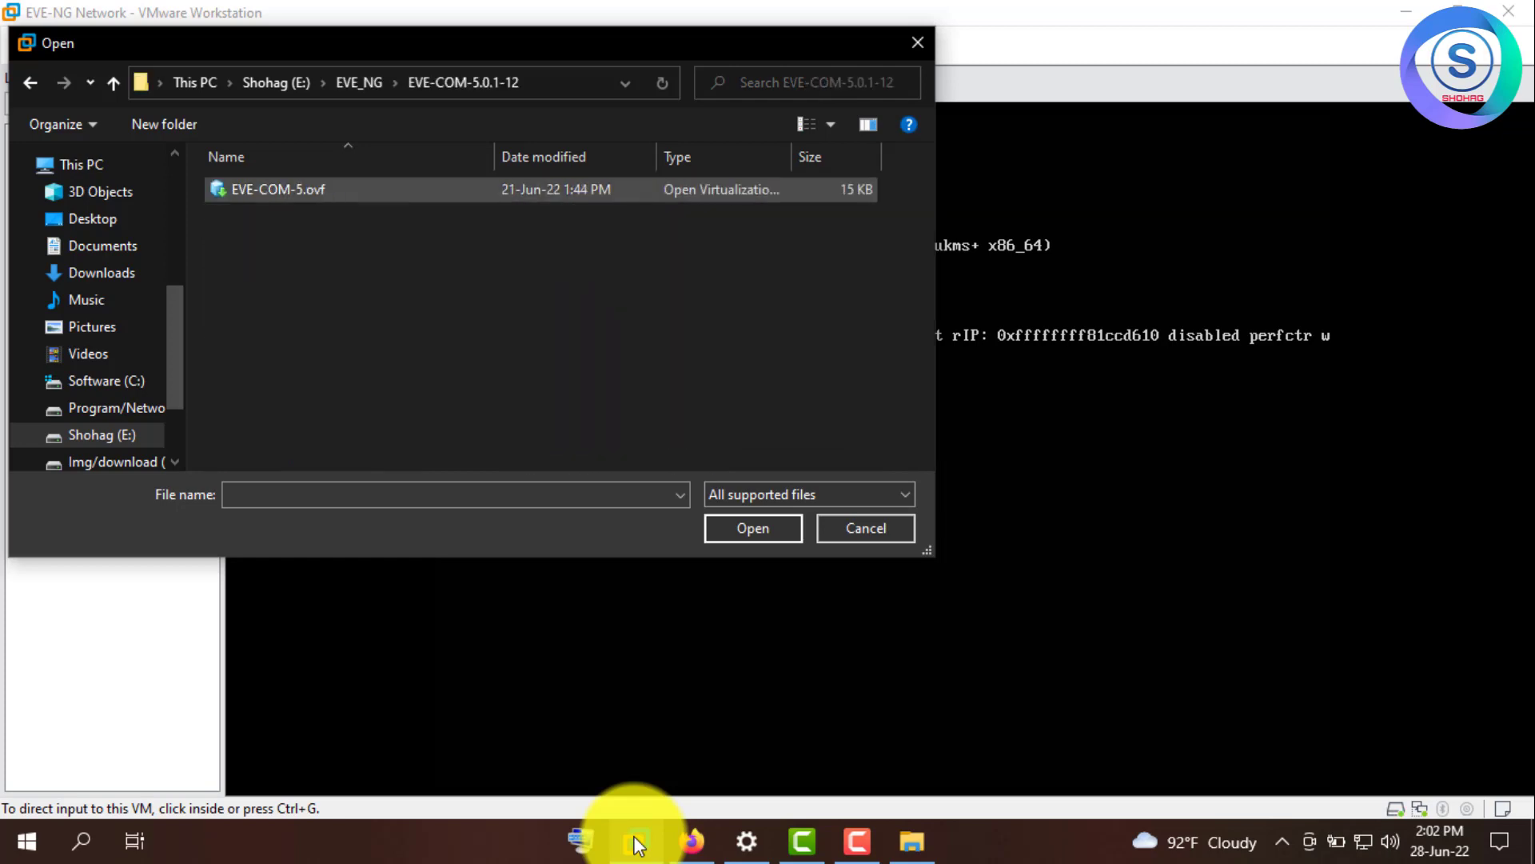
click(264, 189)
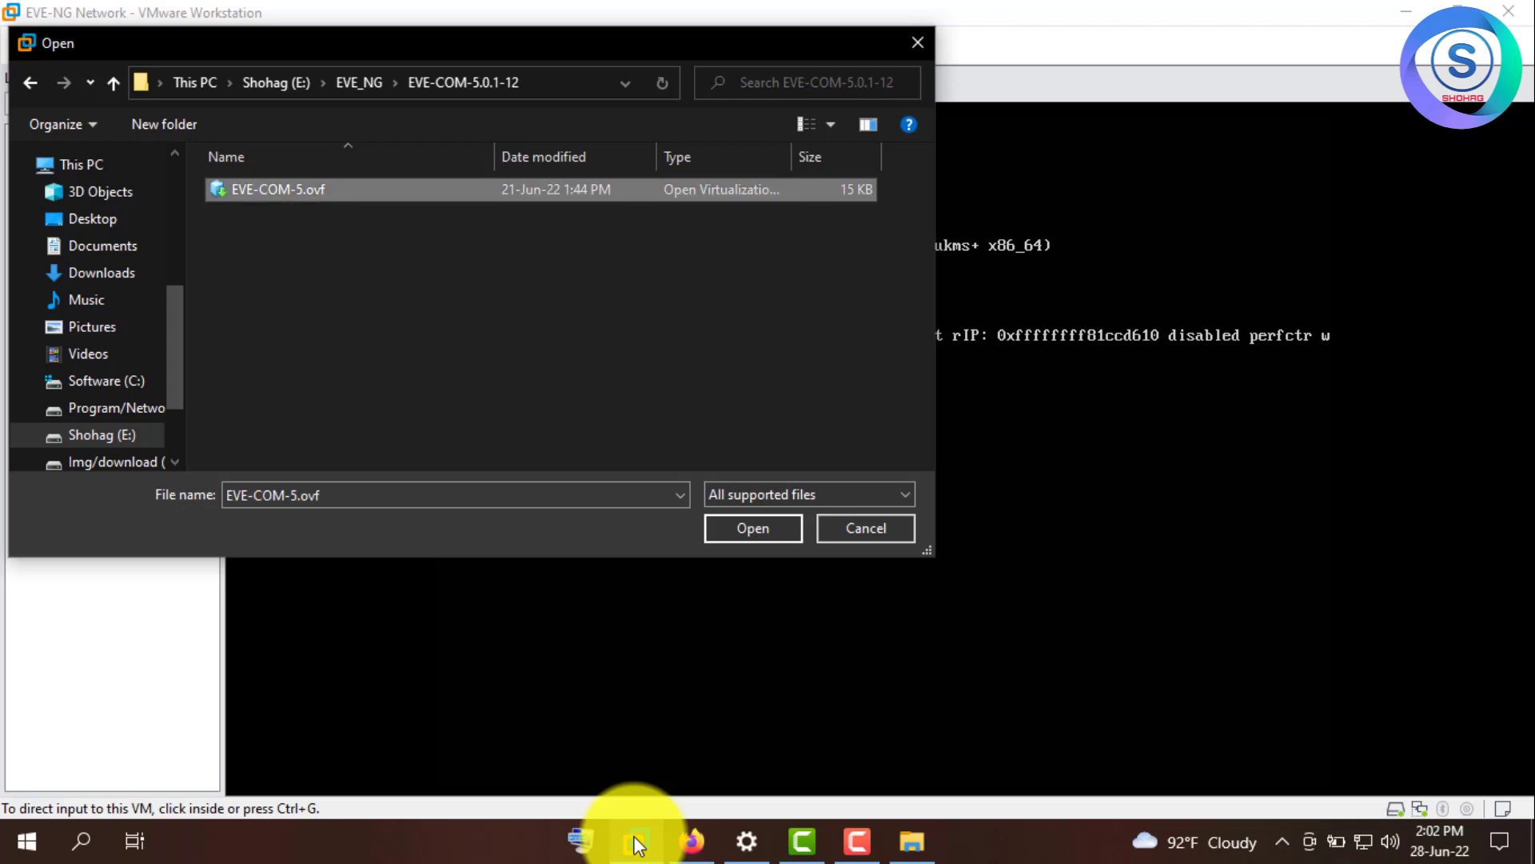
- Open the OVF, keep the name EVE-COM, and set the storage path to E:\EVE_NG
key(Return)
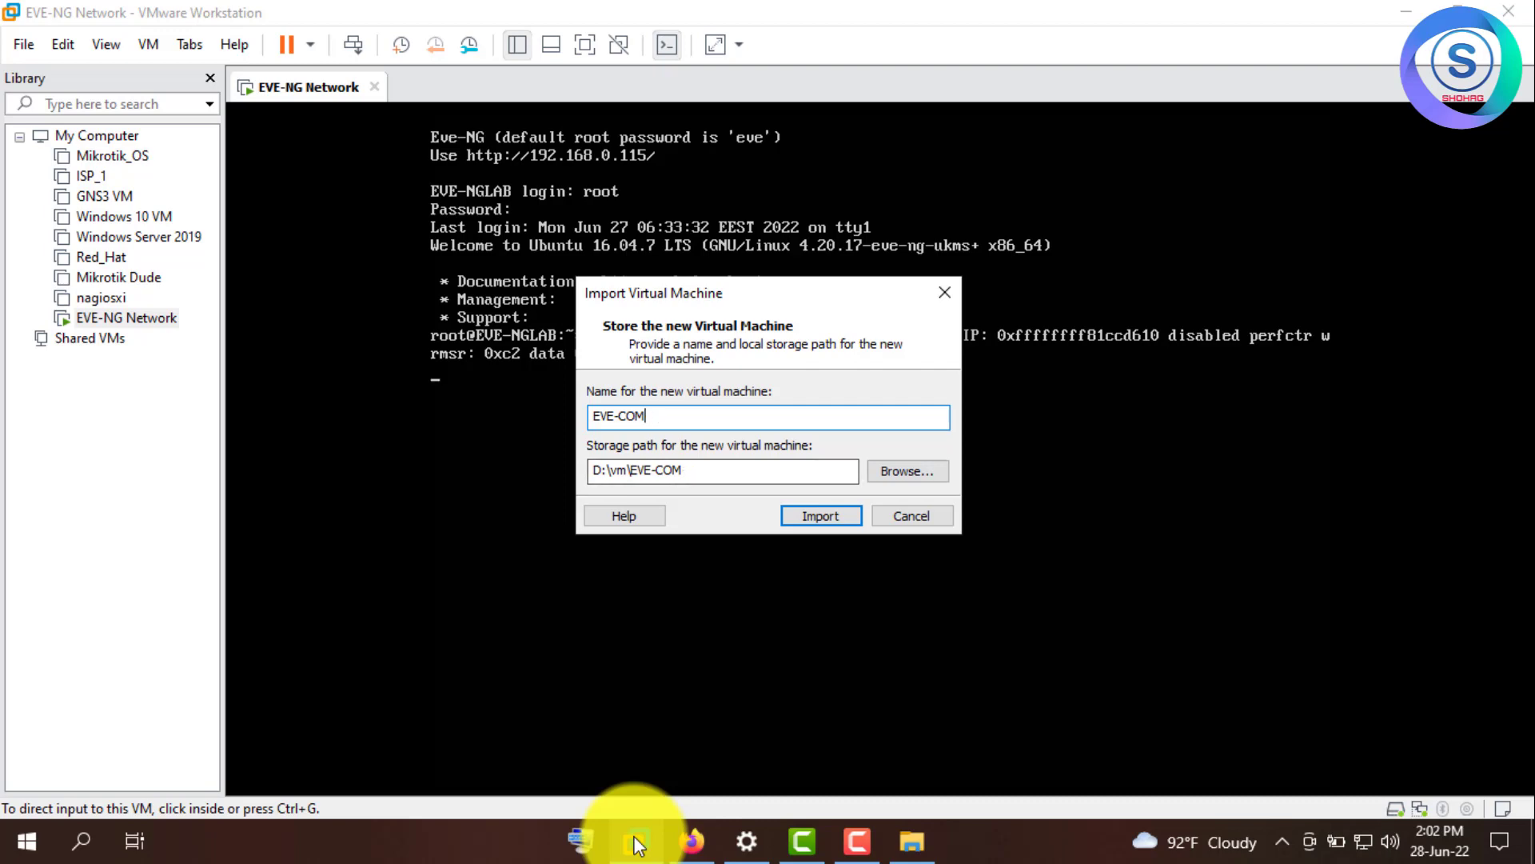
click(908, 470)
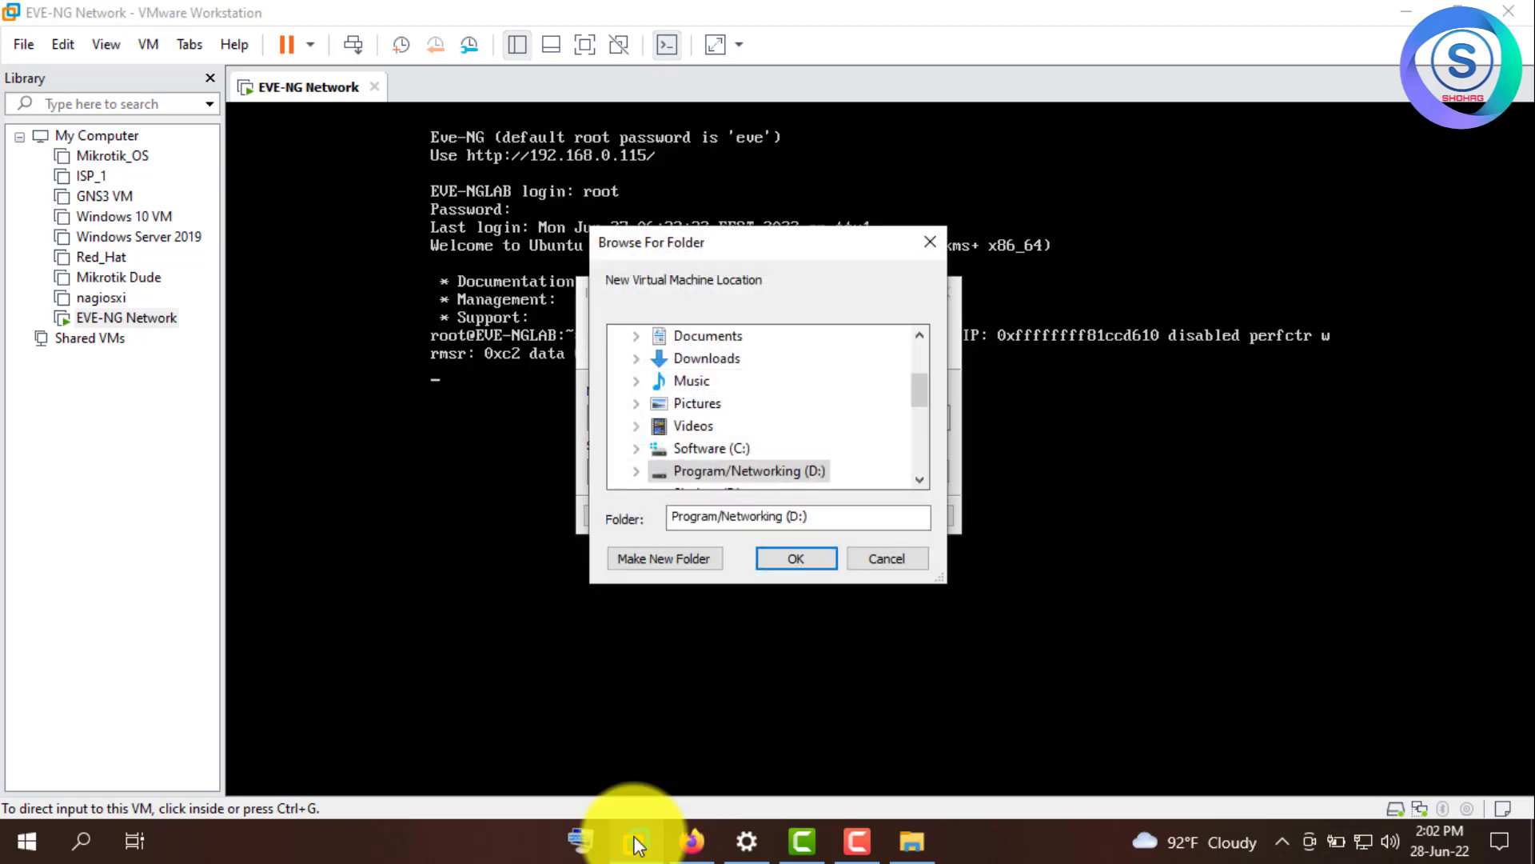
scroll(768, 399, down, 1)
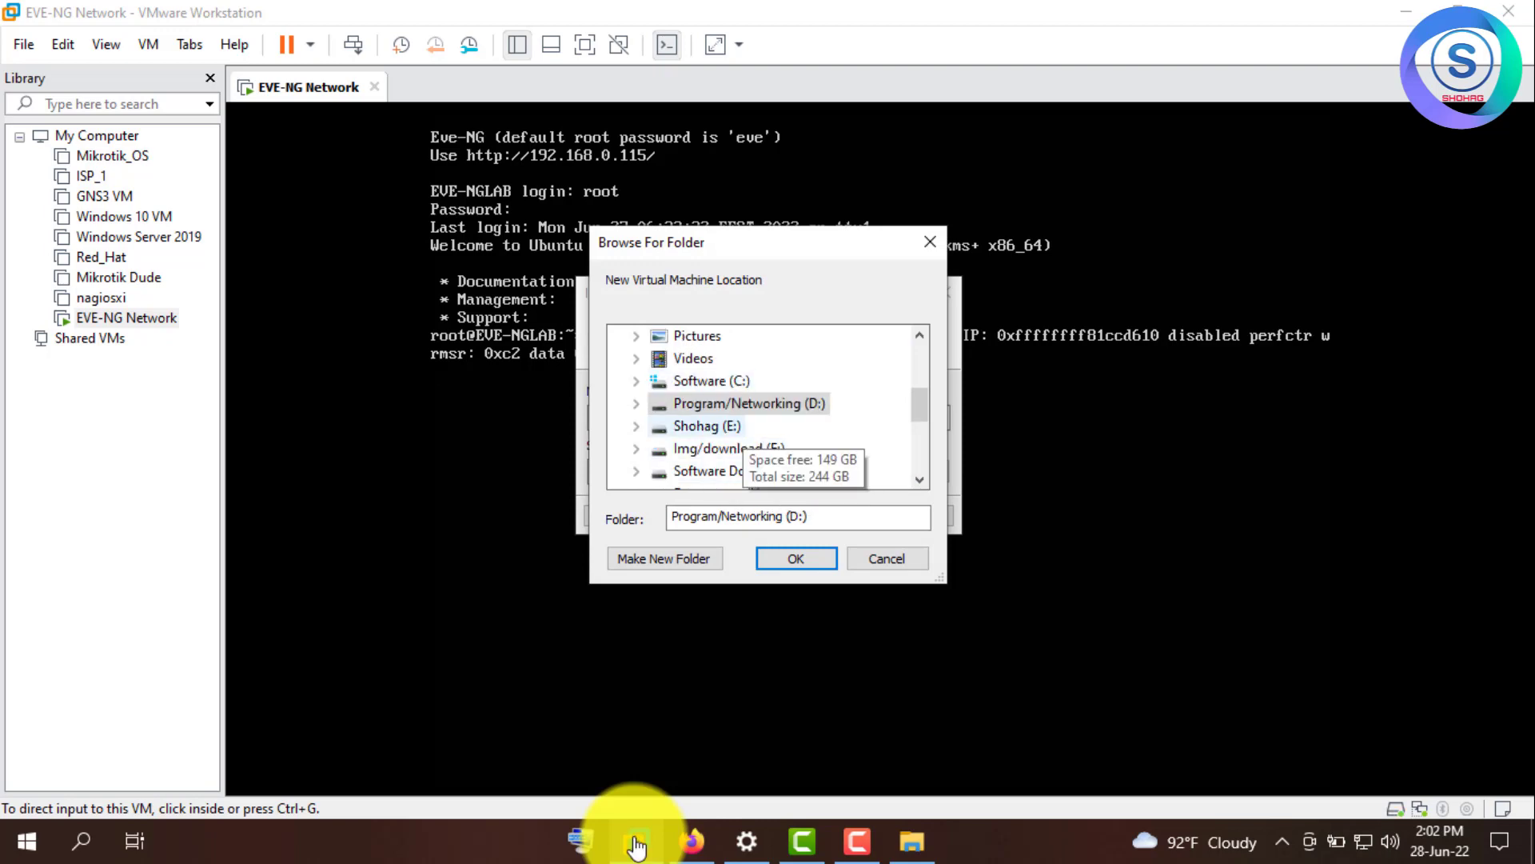
double_click(707, 425)
double_click(718, 426)
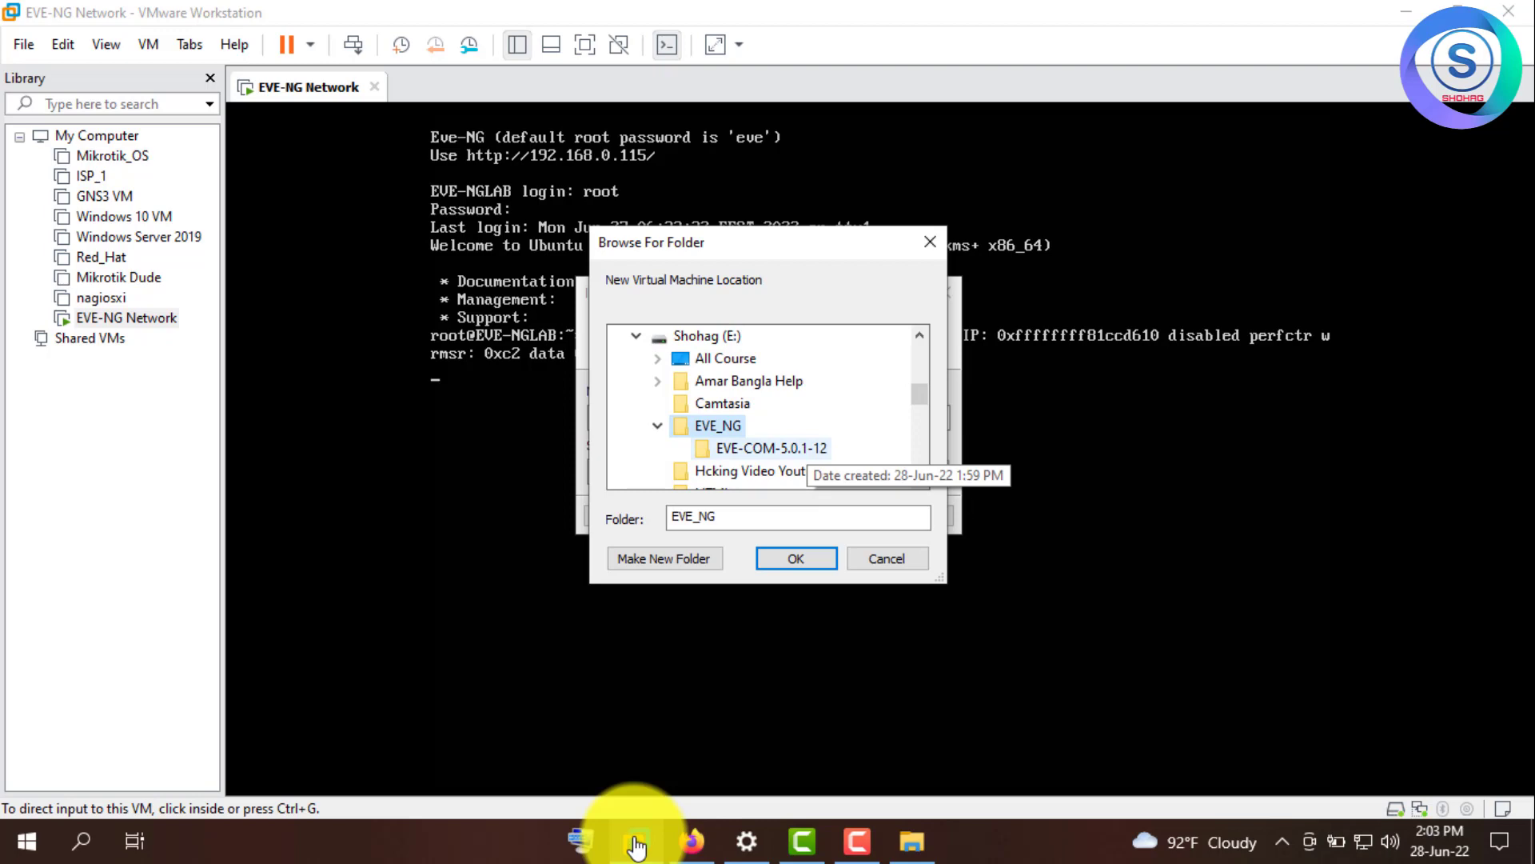
key(Return)
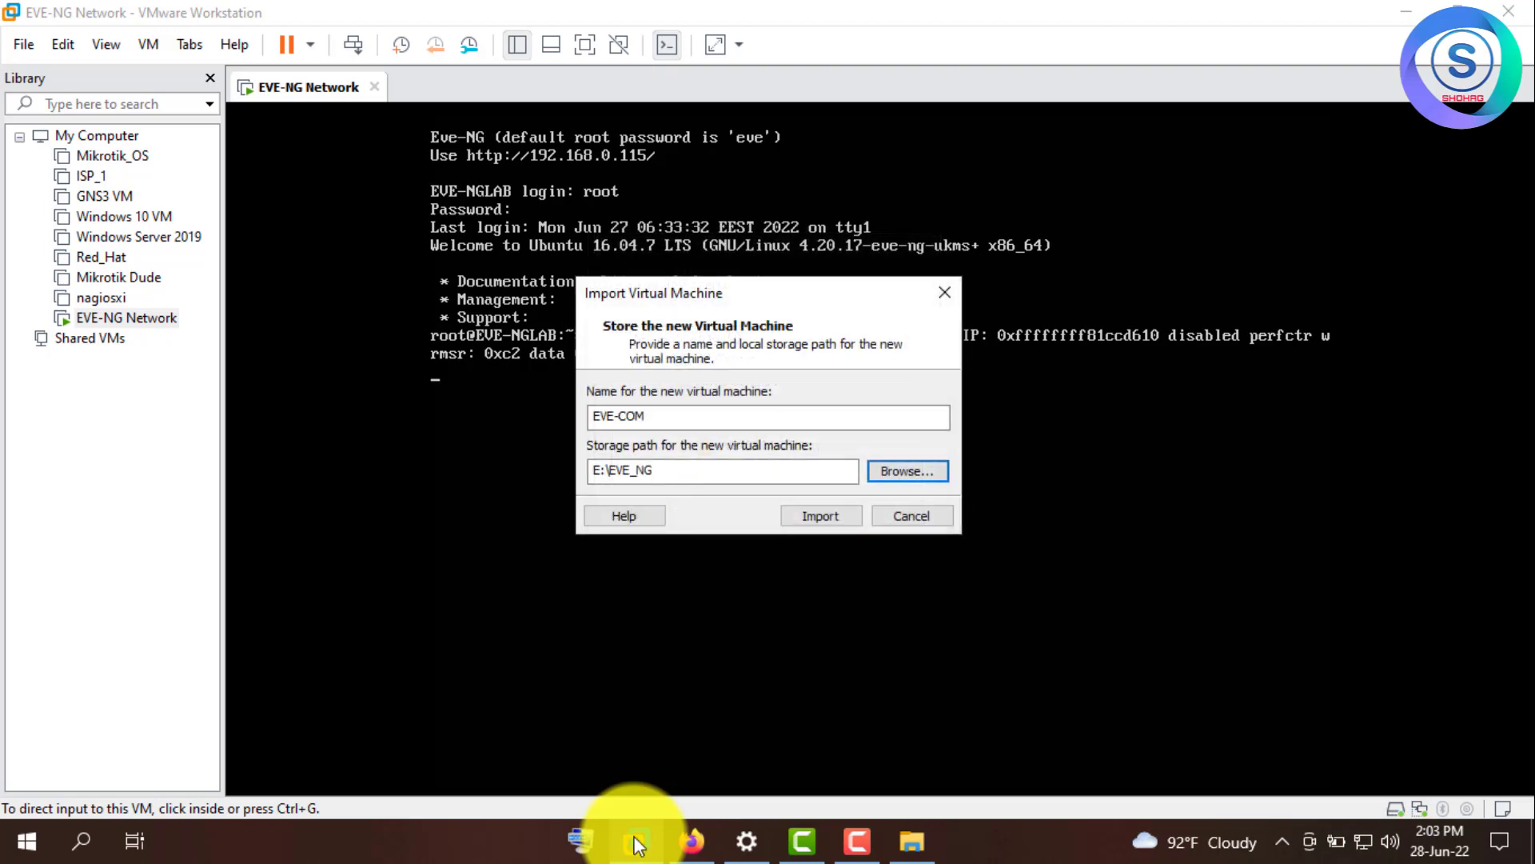
- Start the EVE-COM import and wait for it to finish
key(Tab)
key(Return)
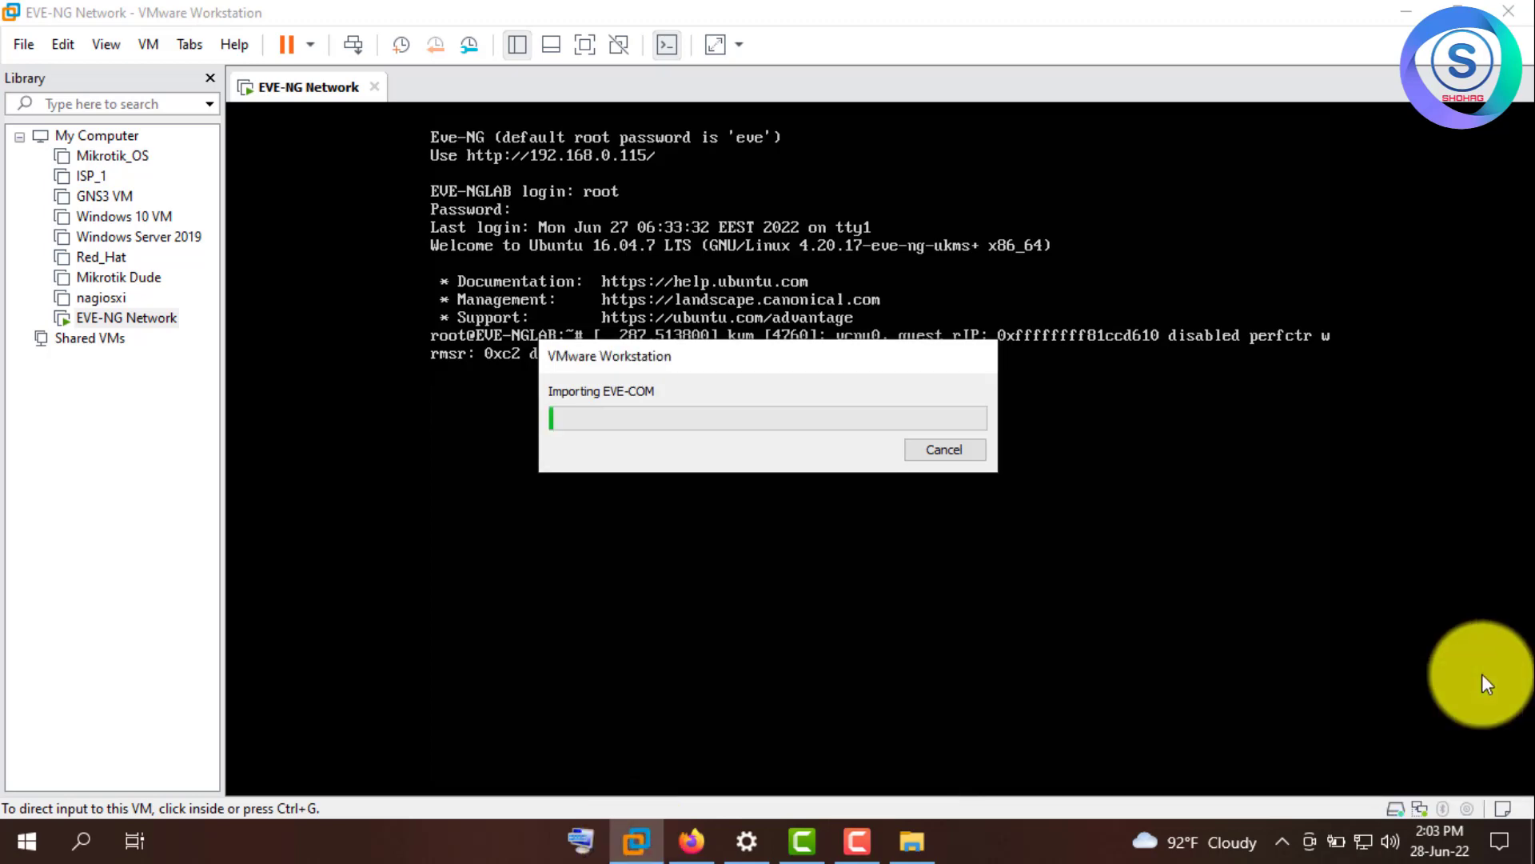
key(alt+f)
click(616, 843)
click(614, 846)
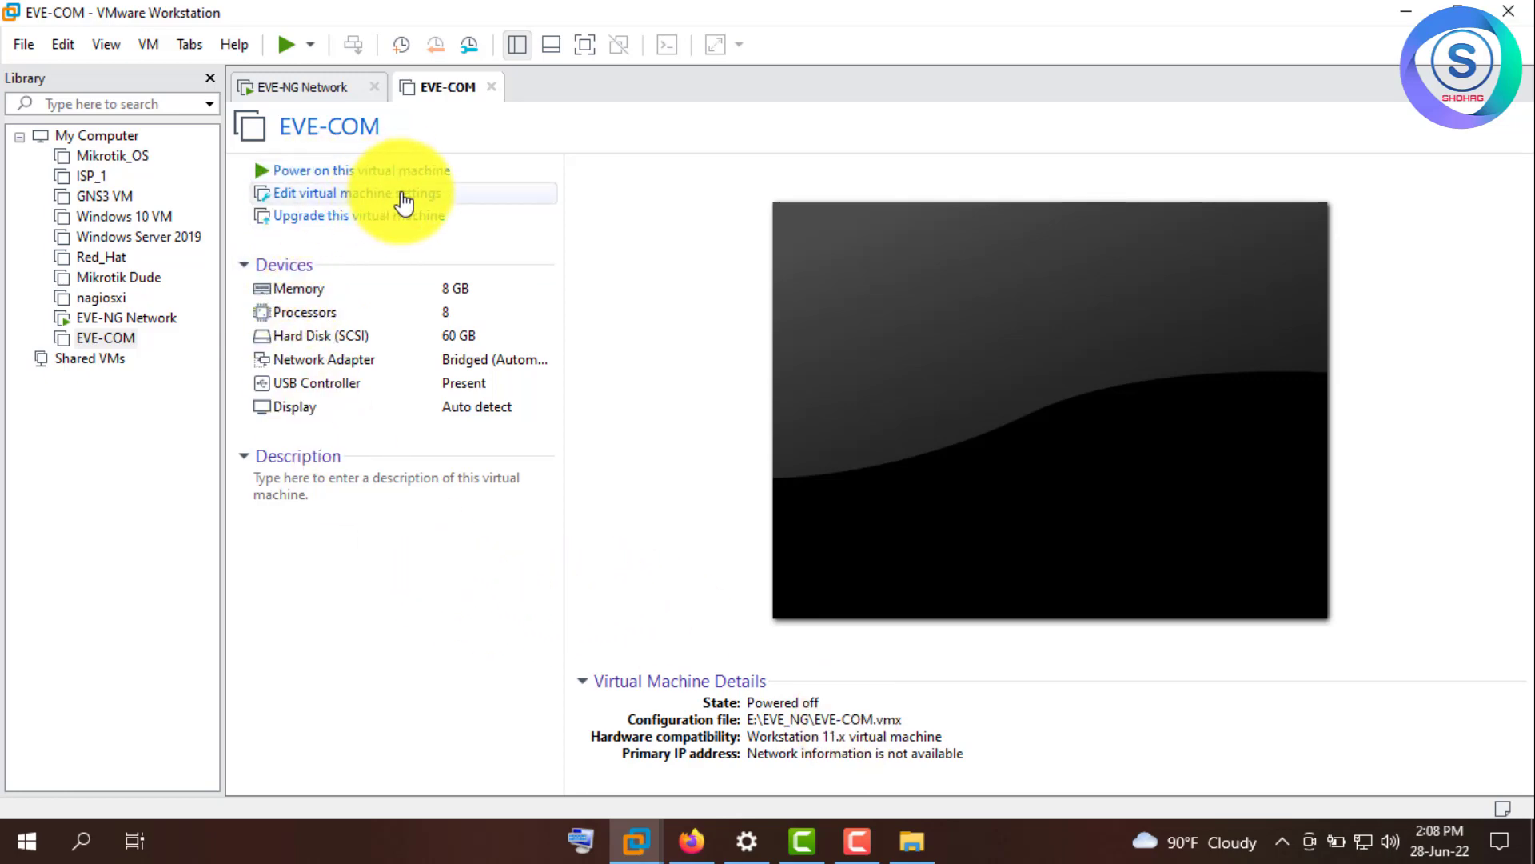
- Set EVE-COM to 3824 MB memory with 2 processors × 2 cores, and save
click(404, 203)
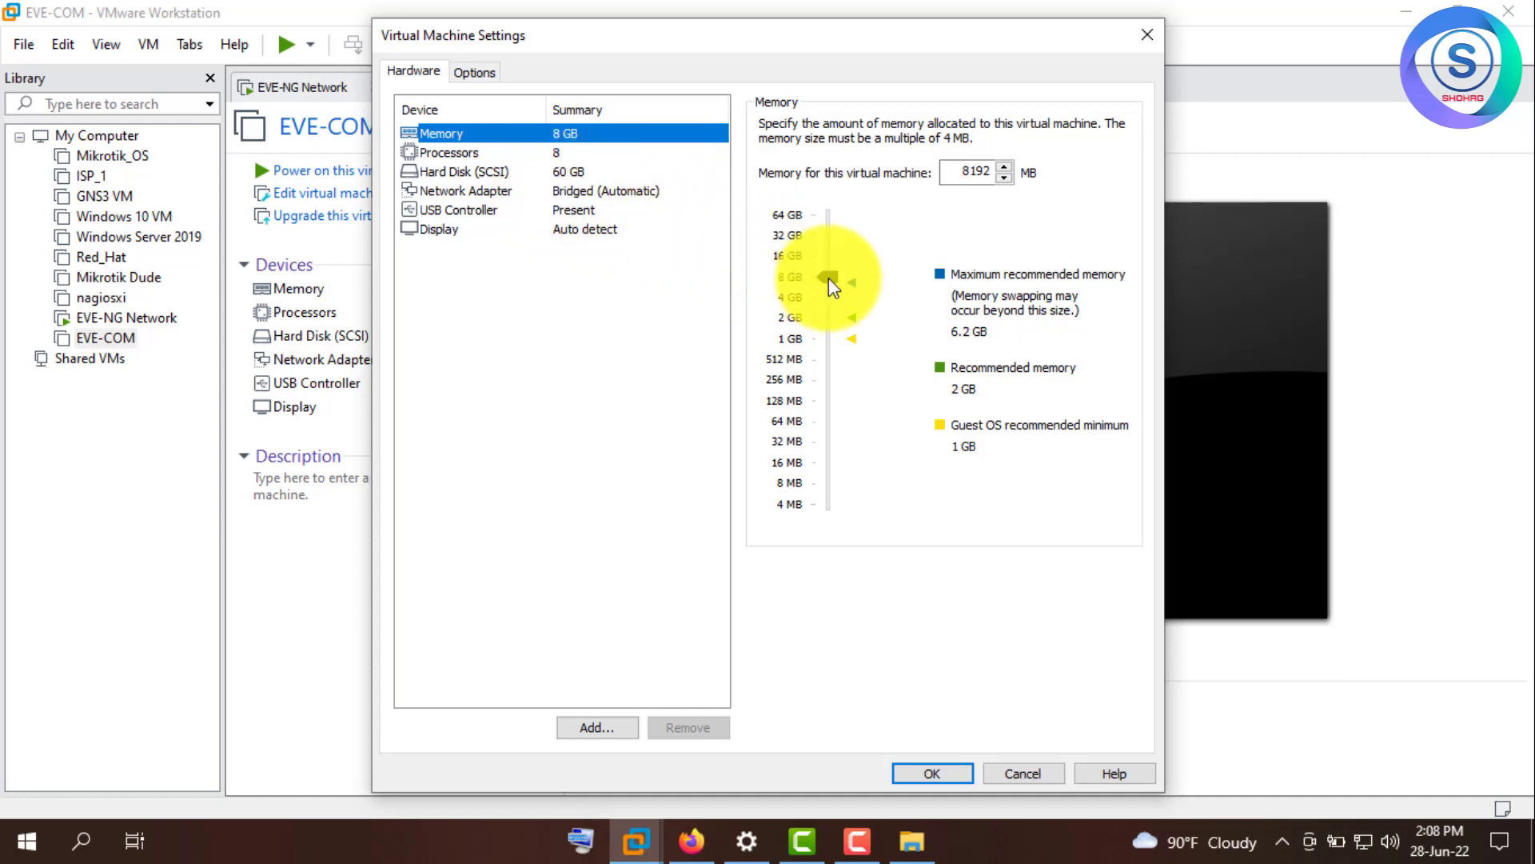
drag(832, 288, 835, 307)
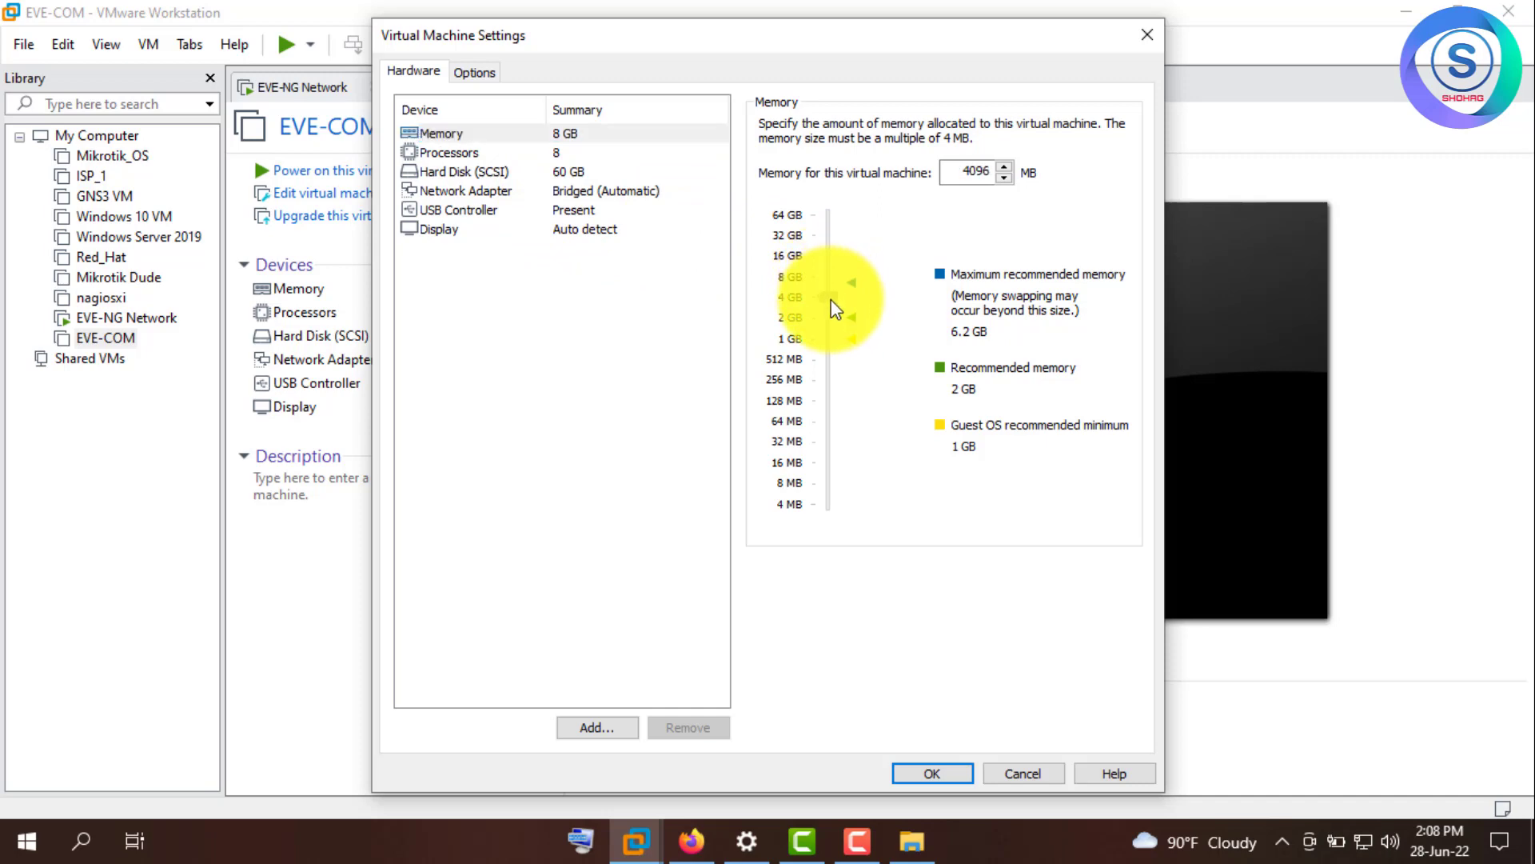
drag(835, 311, 833, 308)
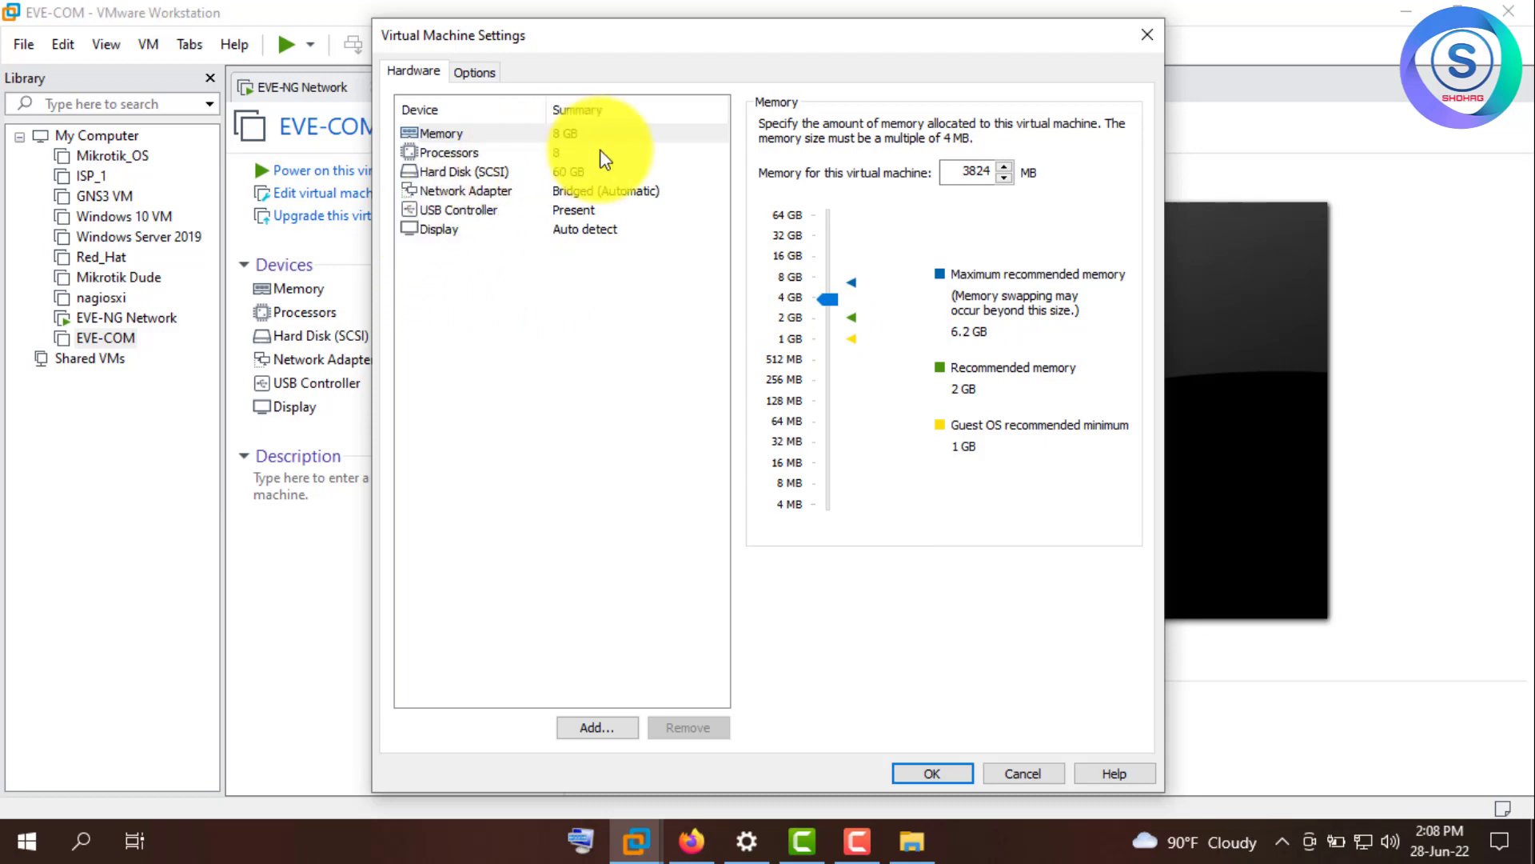
click(520, 153)
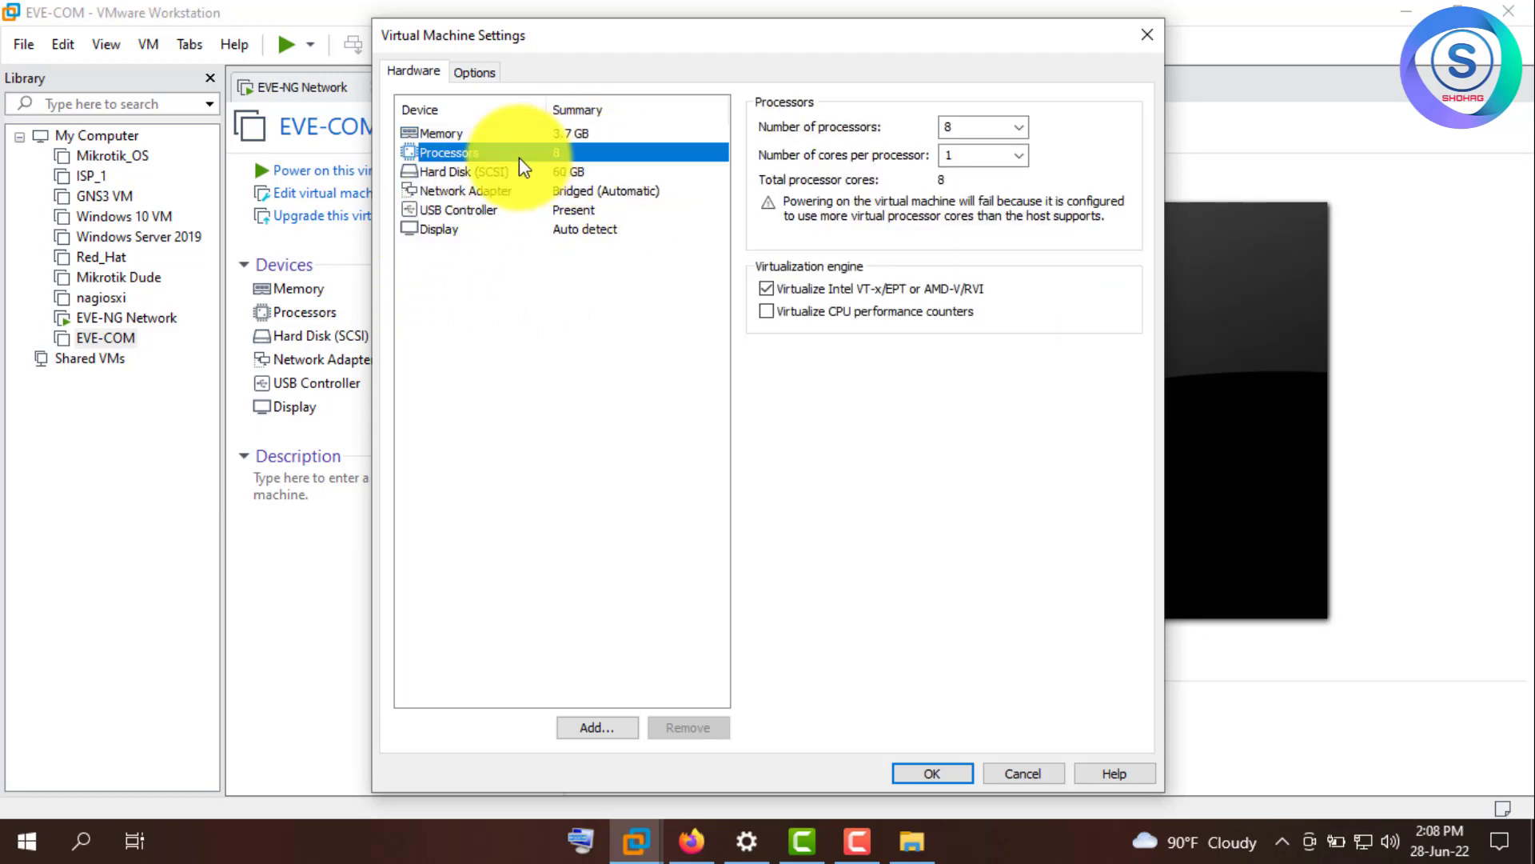
click(1017, 155)
click(984, 191)
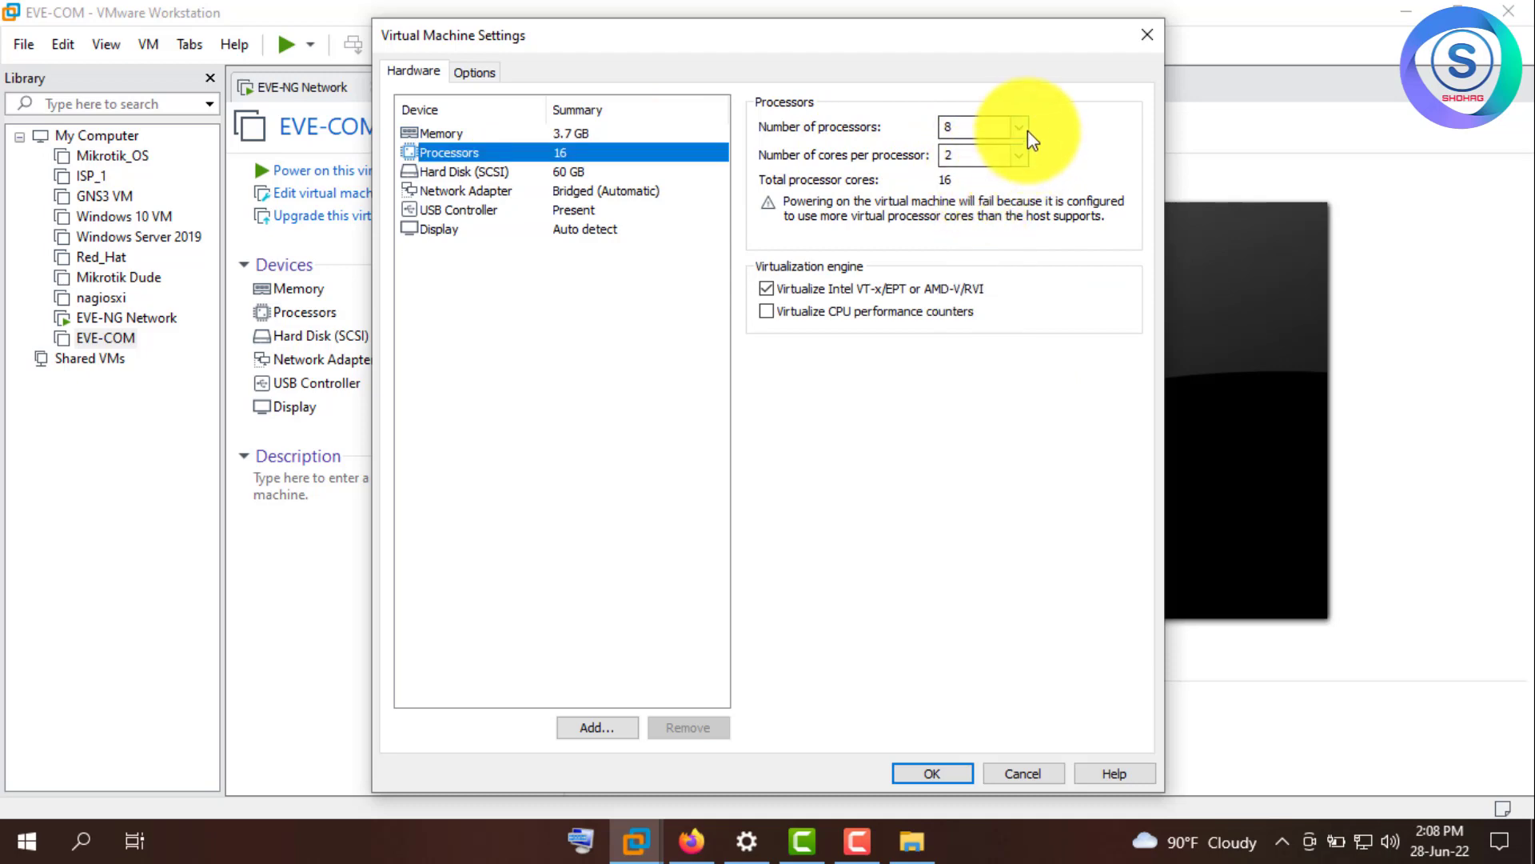
click(1031, 138)
click(979, 162)
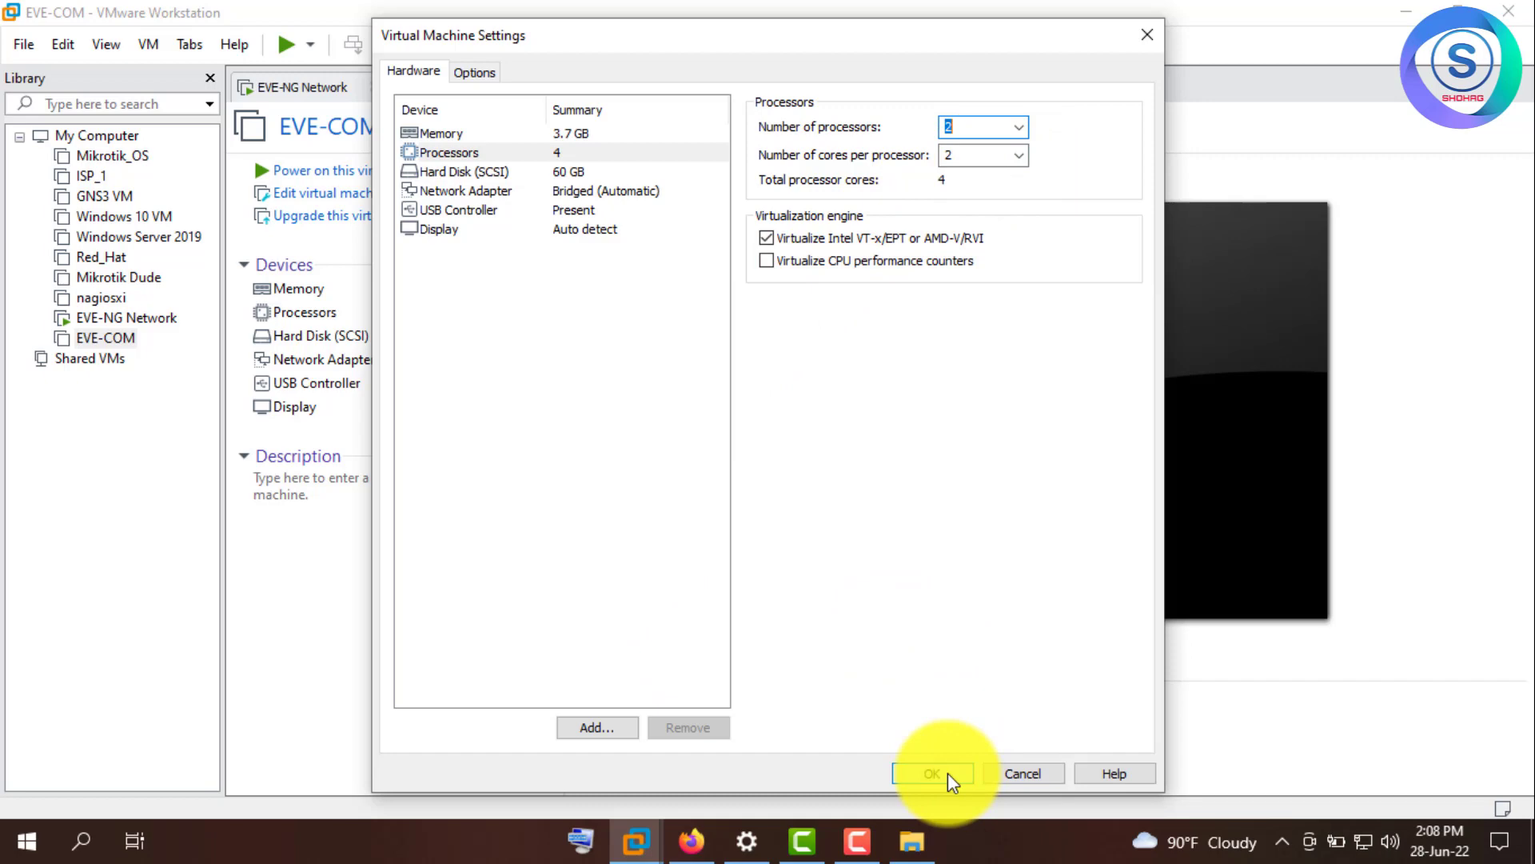
click(934, 773)
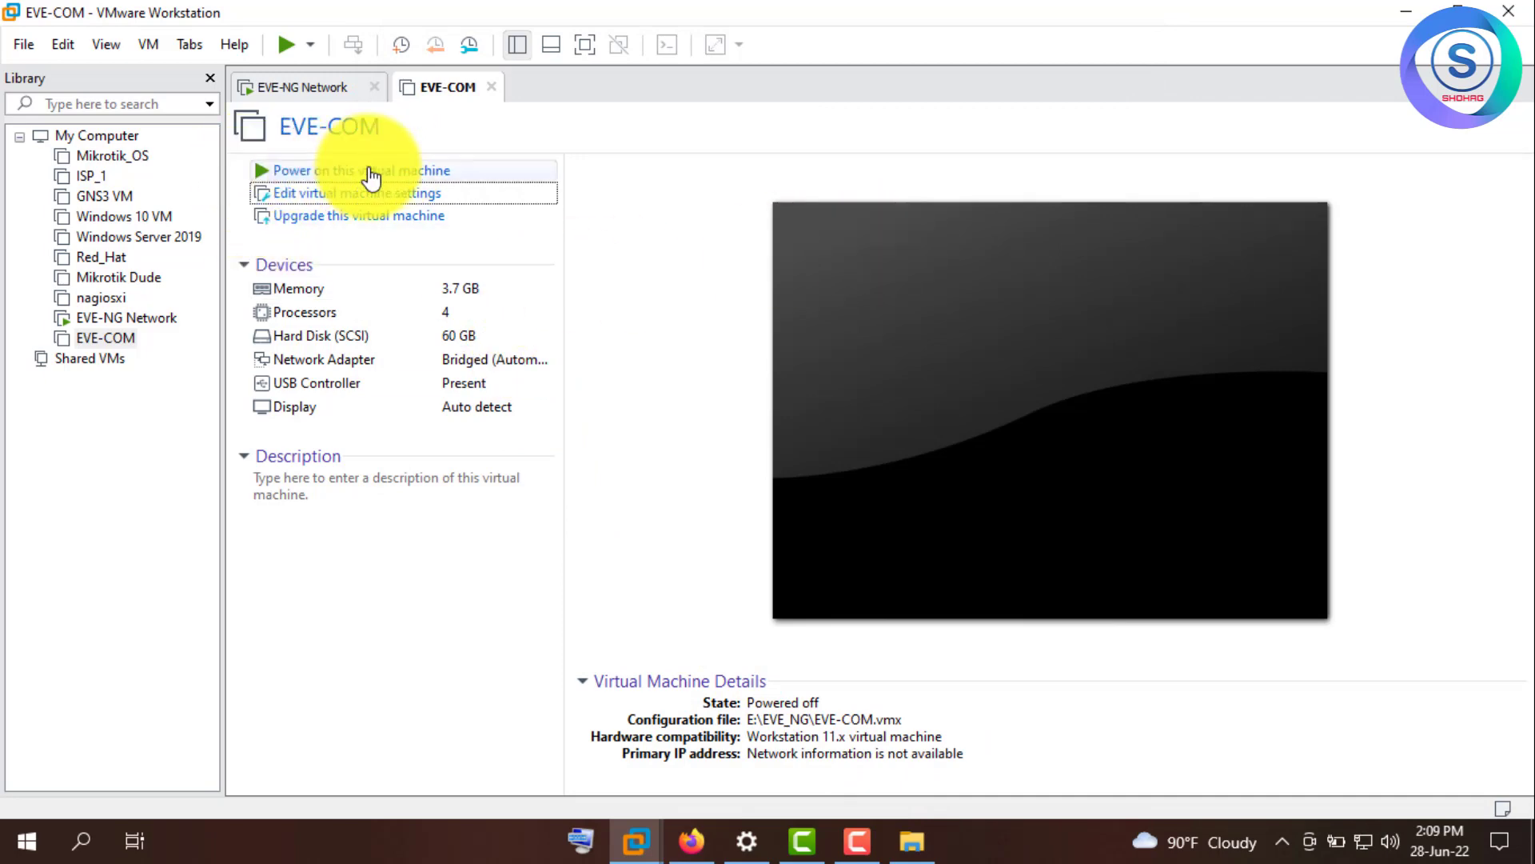
- Try powering on EVE-COM, dismiss the error, and cancel closing the running EVE-NG Network VM
click(264, 175)
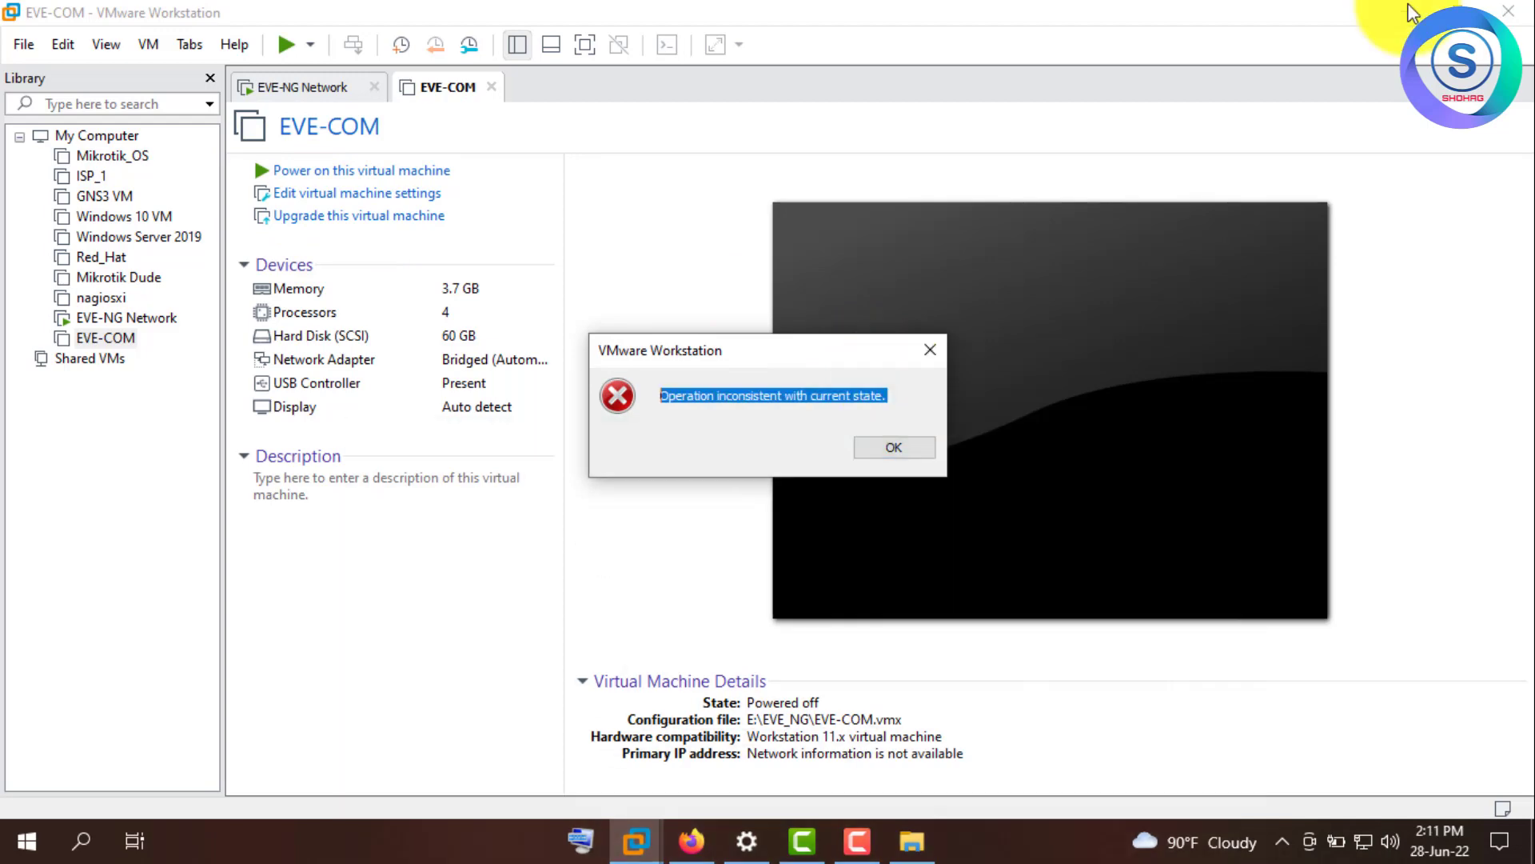
click(928, 352)
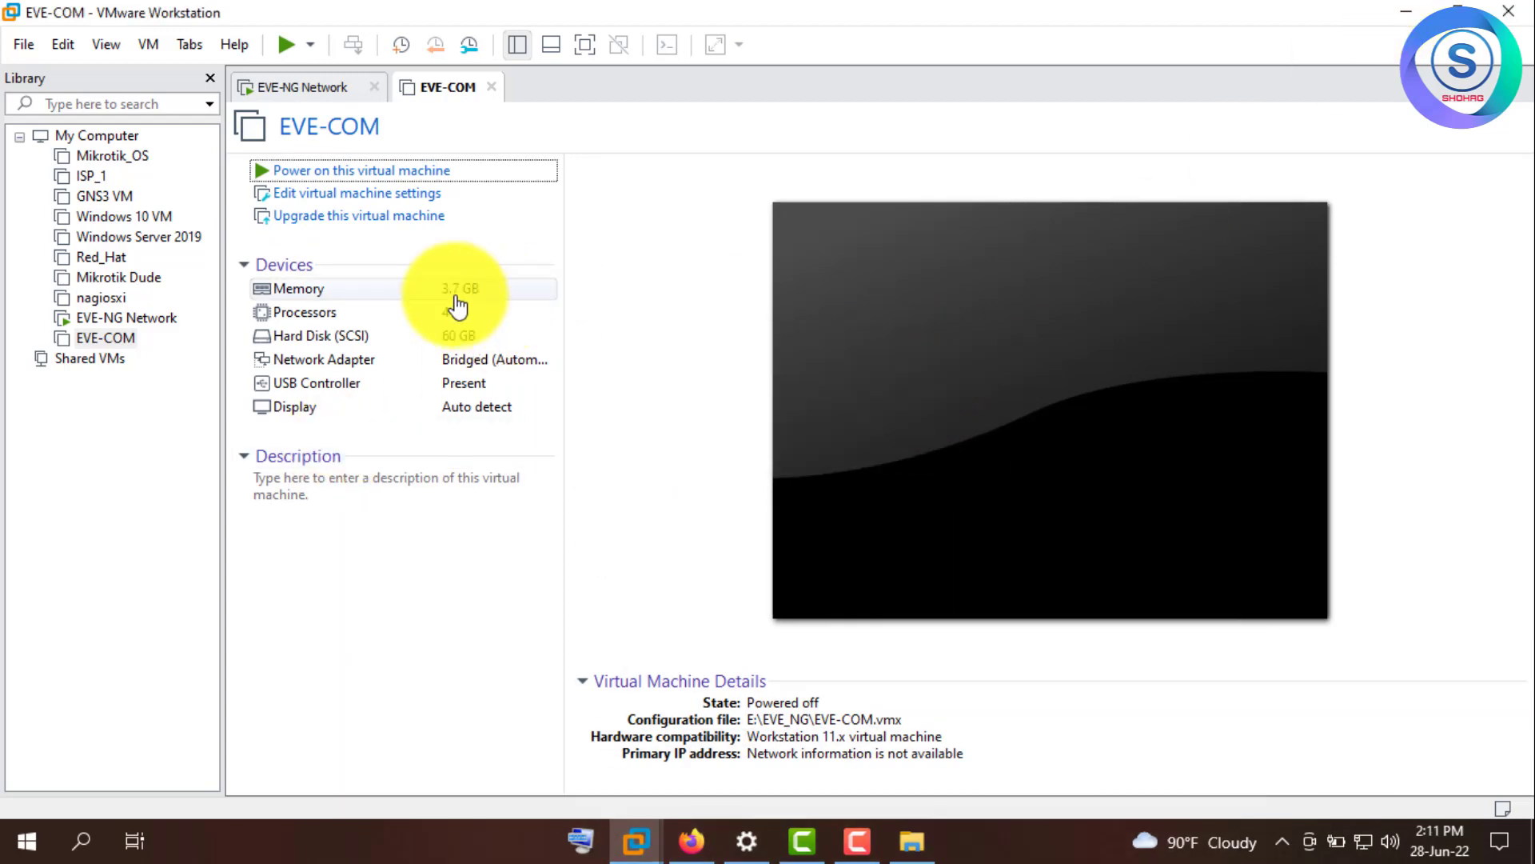
click(374, 87)
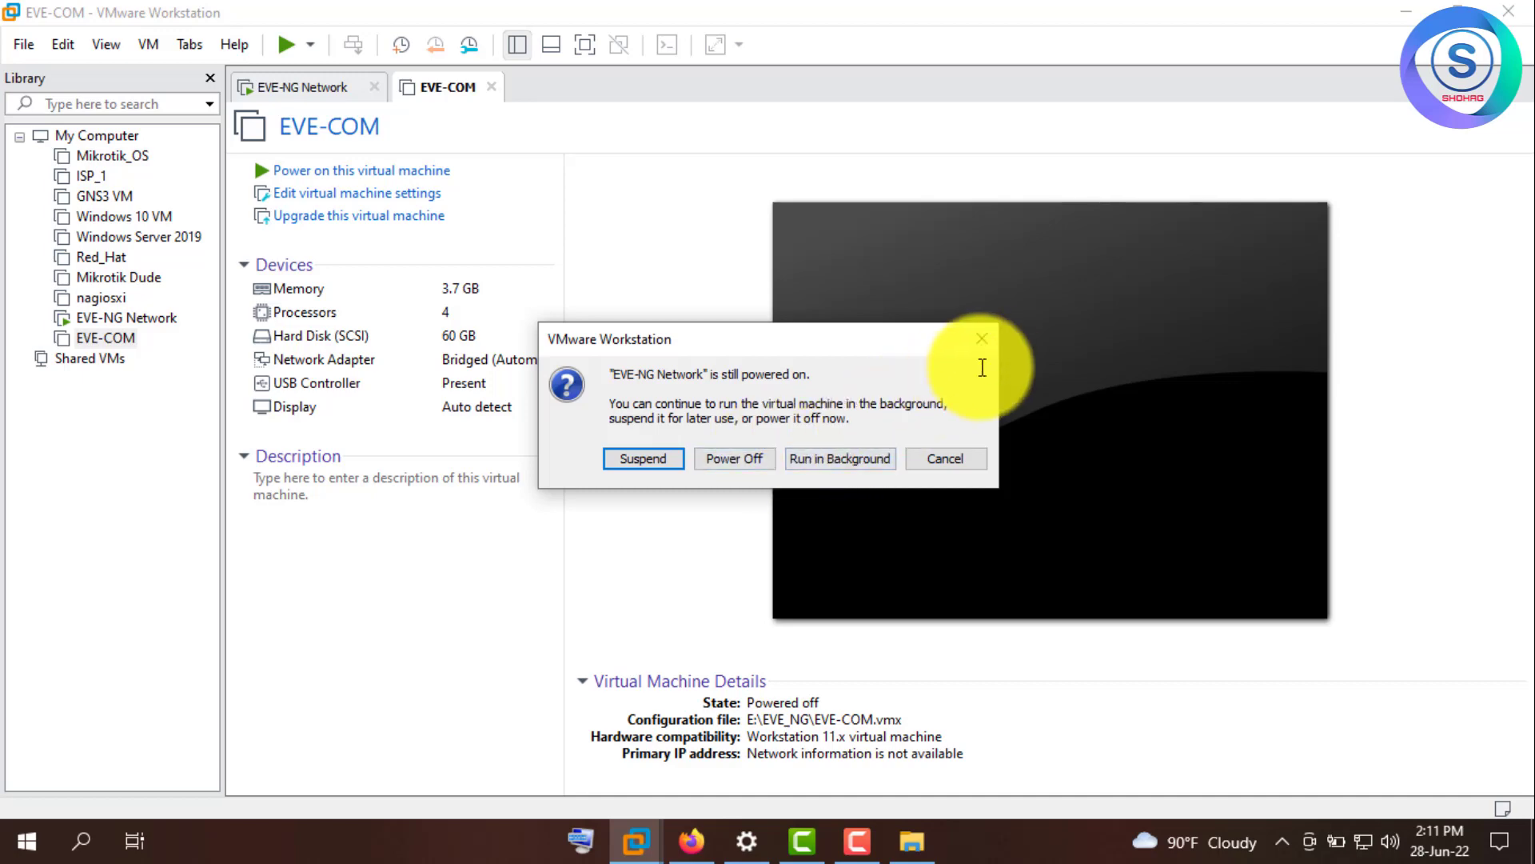
click(981, 340)
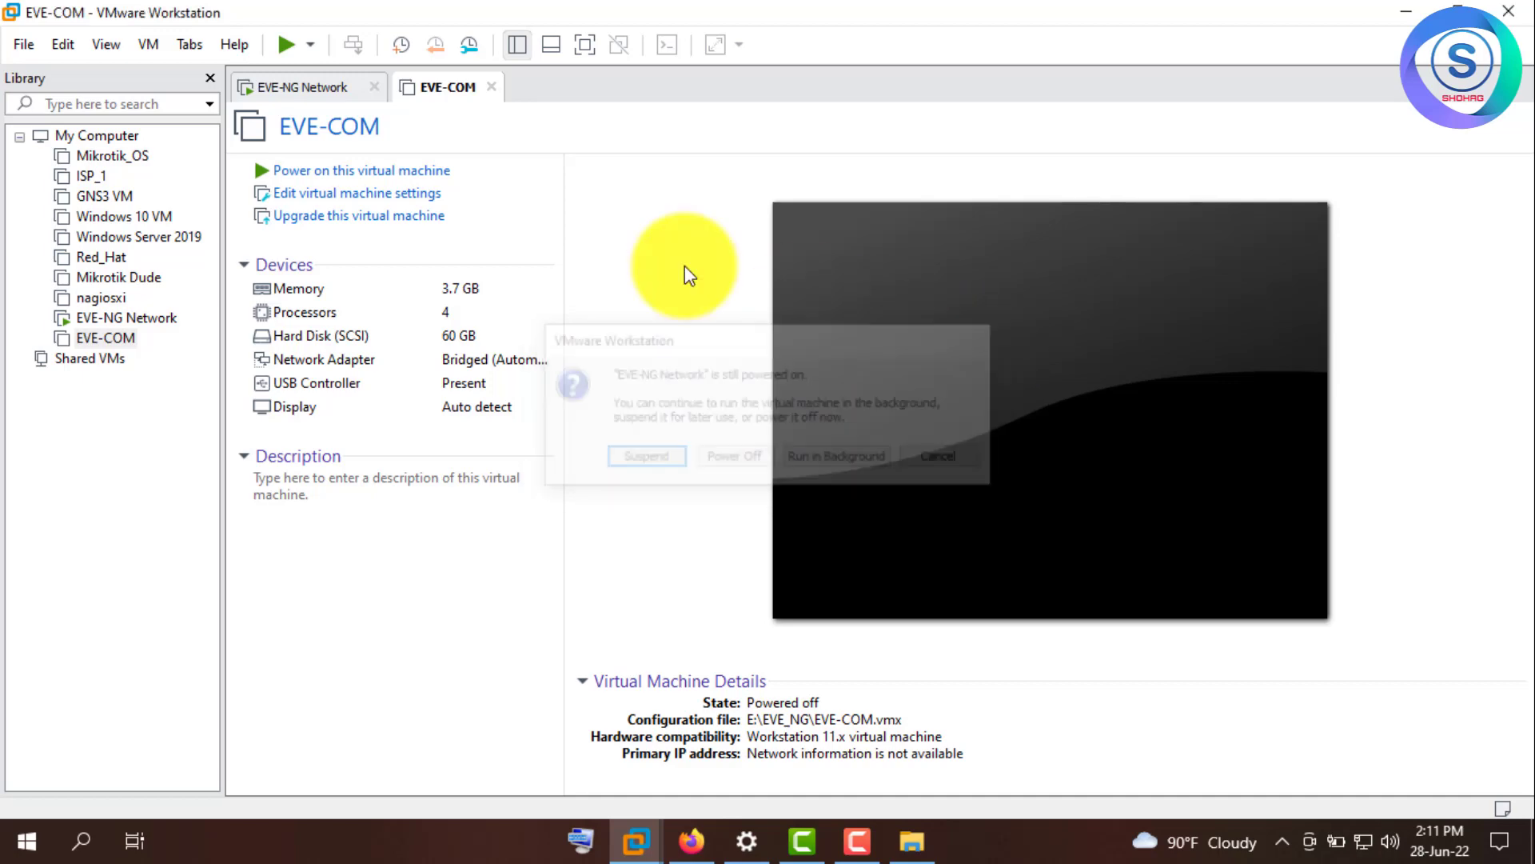
- Shut down the EVE-NG Network guest from the Power menu, then return to EVE-COM
click(328, 94)
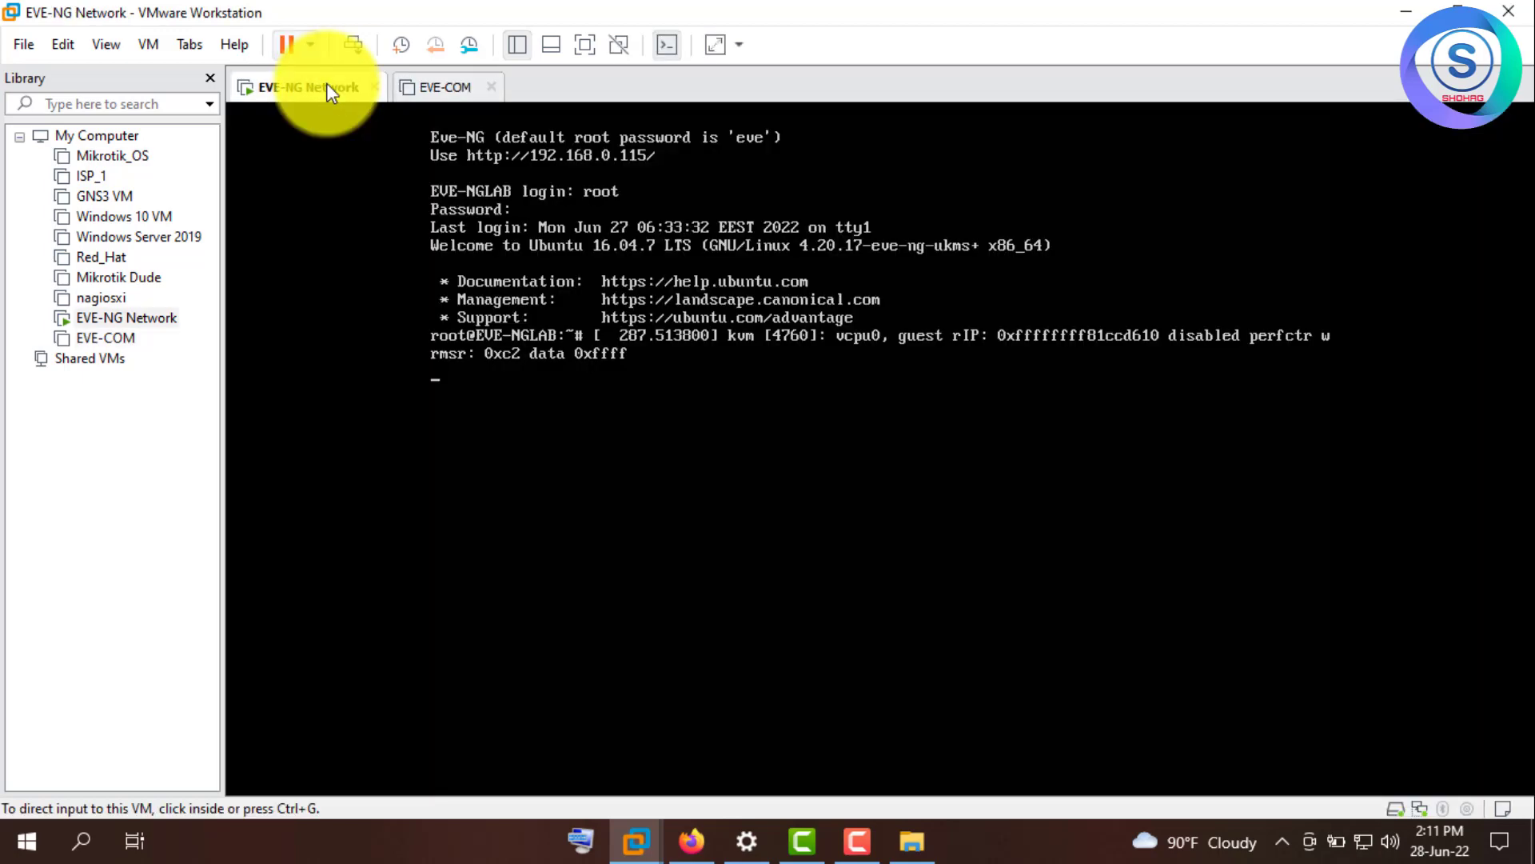
click(310, 45)
click(328, 94)
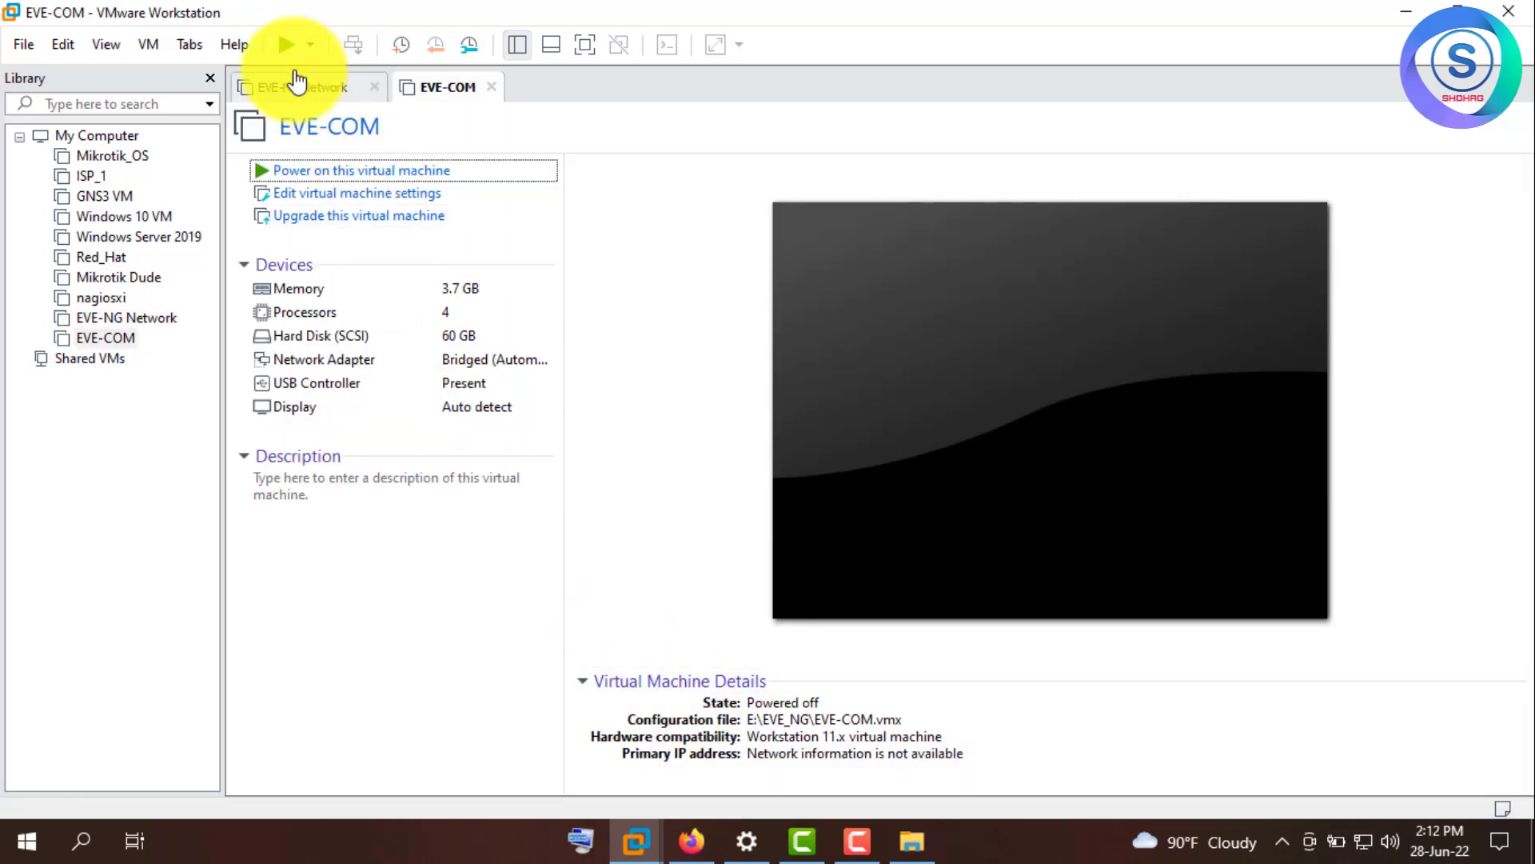
click(294, 89)
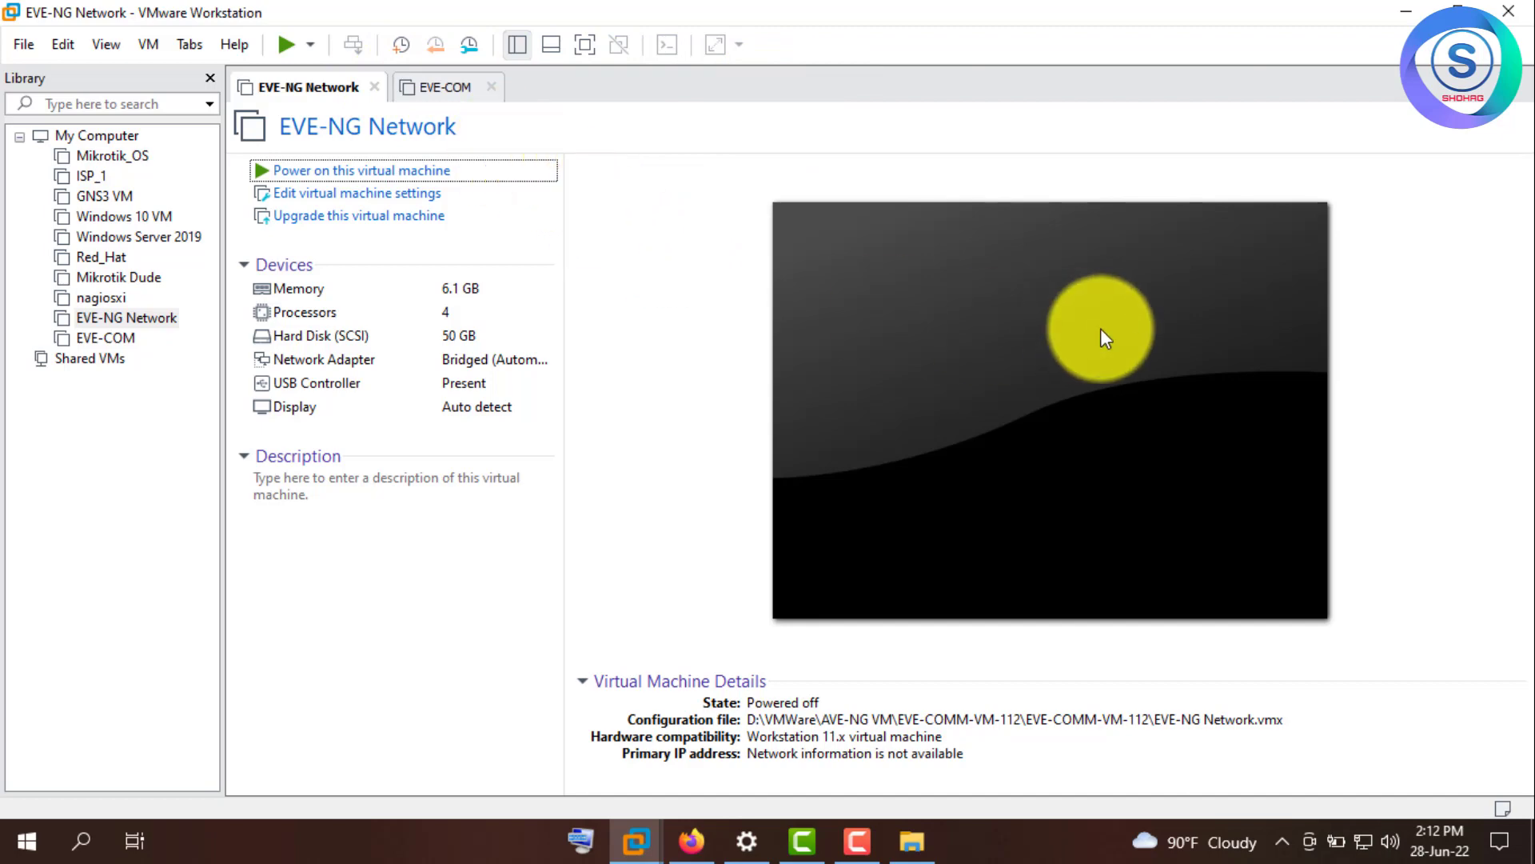
click(444, 88)
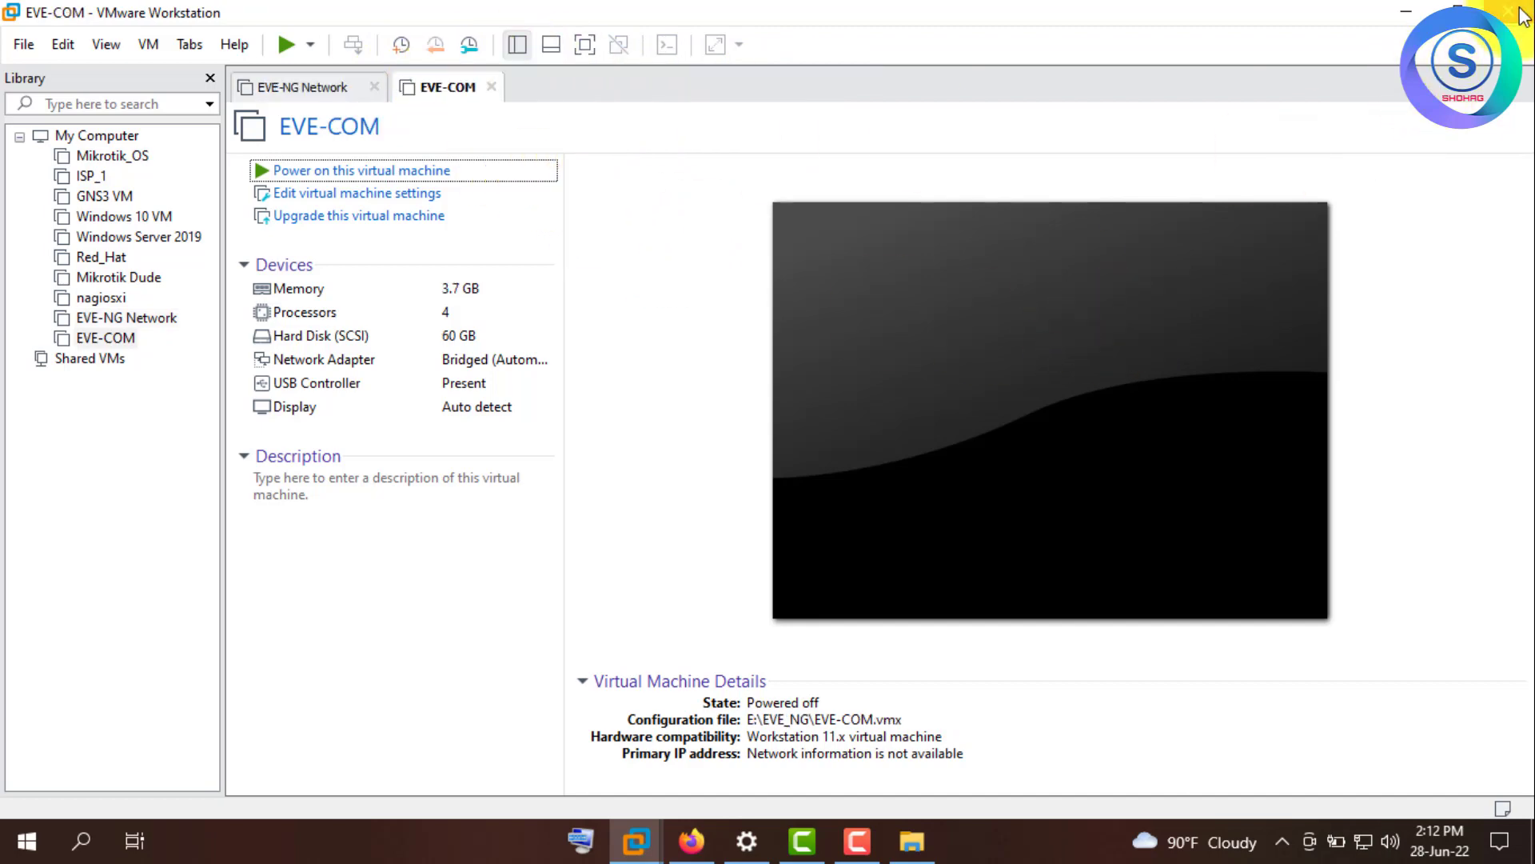
- Close VMware Workstation, check the tray icons, and relaunch it from the desktop
click(1508, 11)
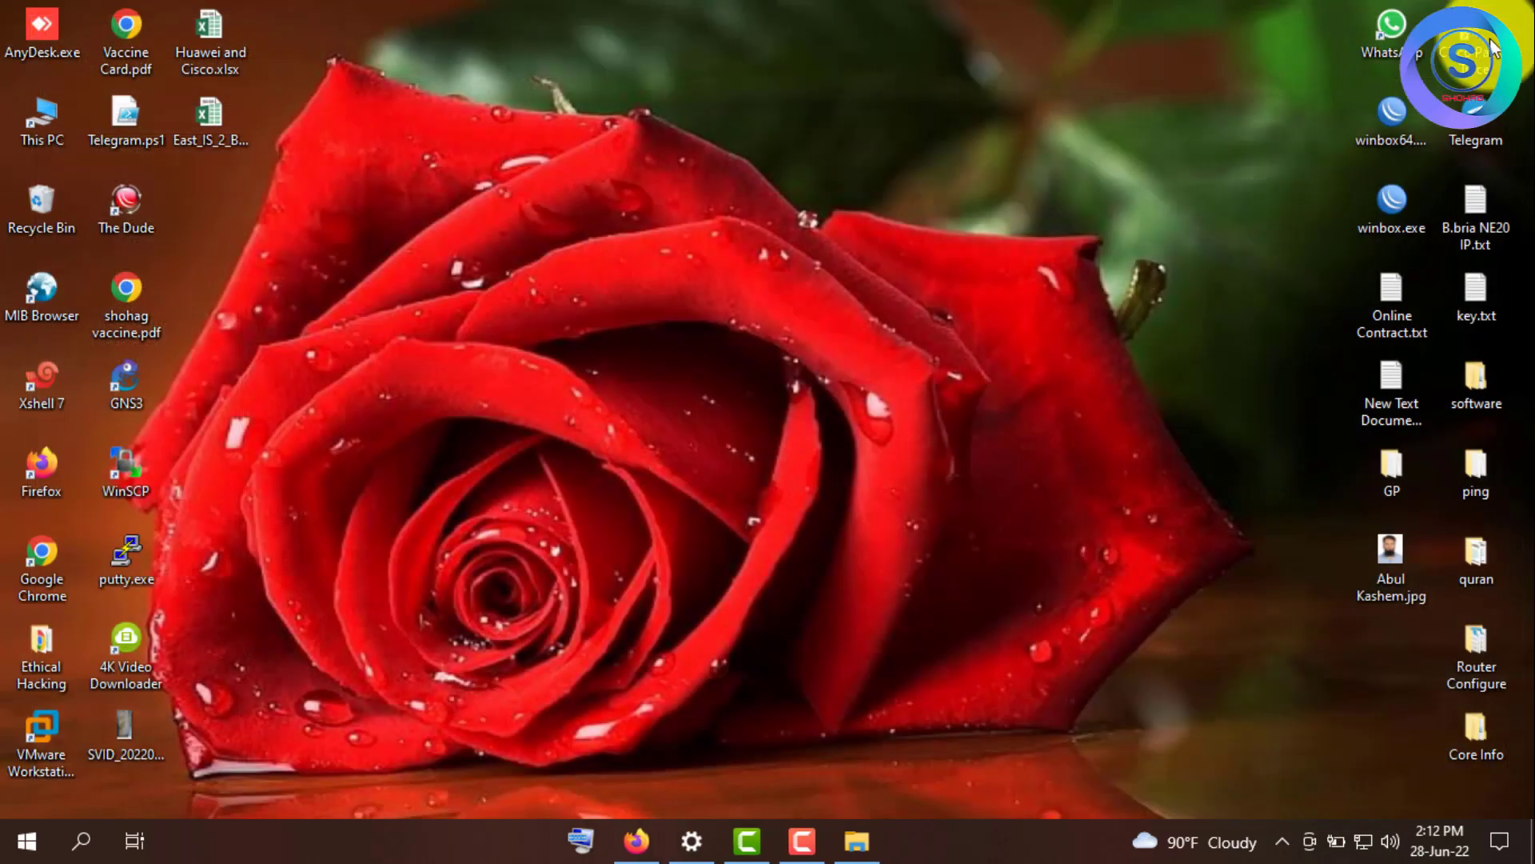
click(1282, 841)
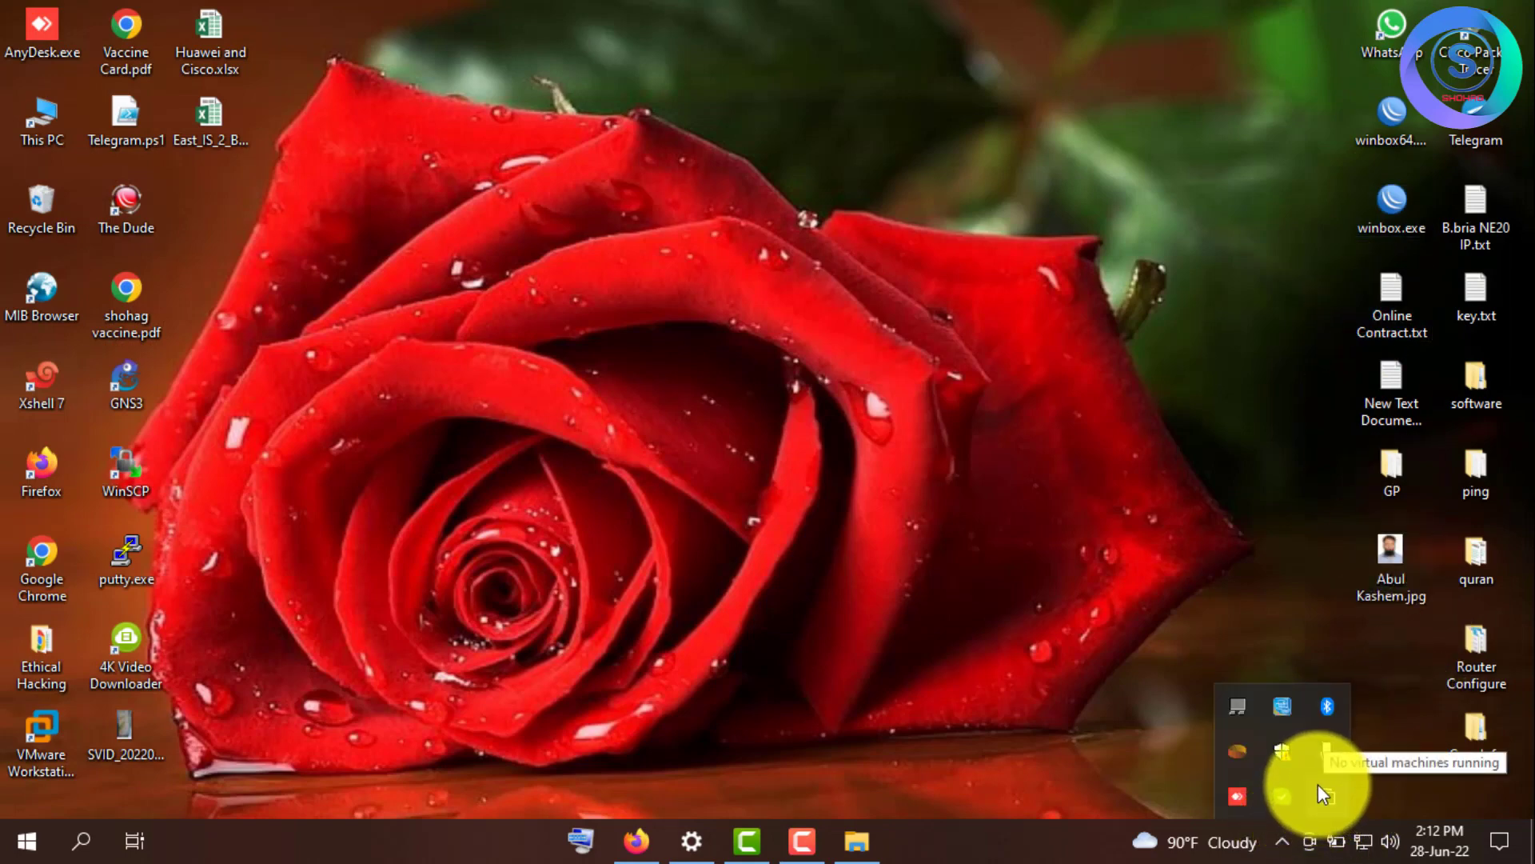
click(1143, 636)
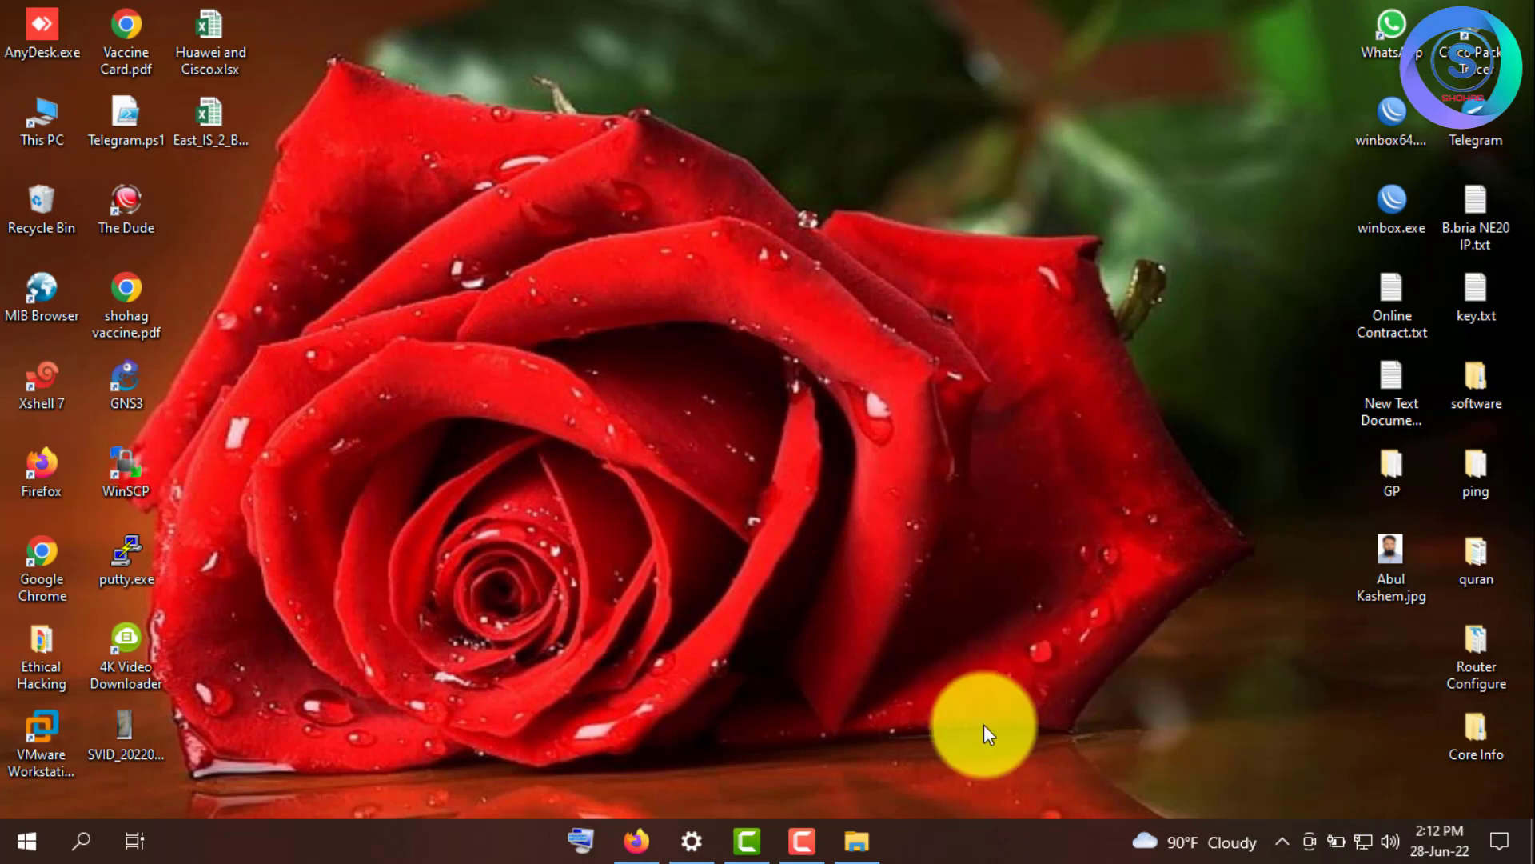
double_click(50, 727)
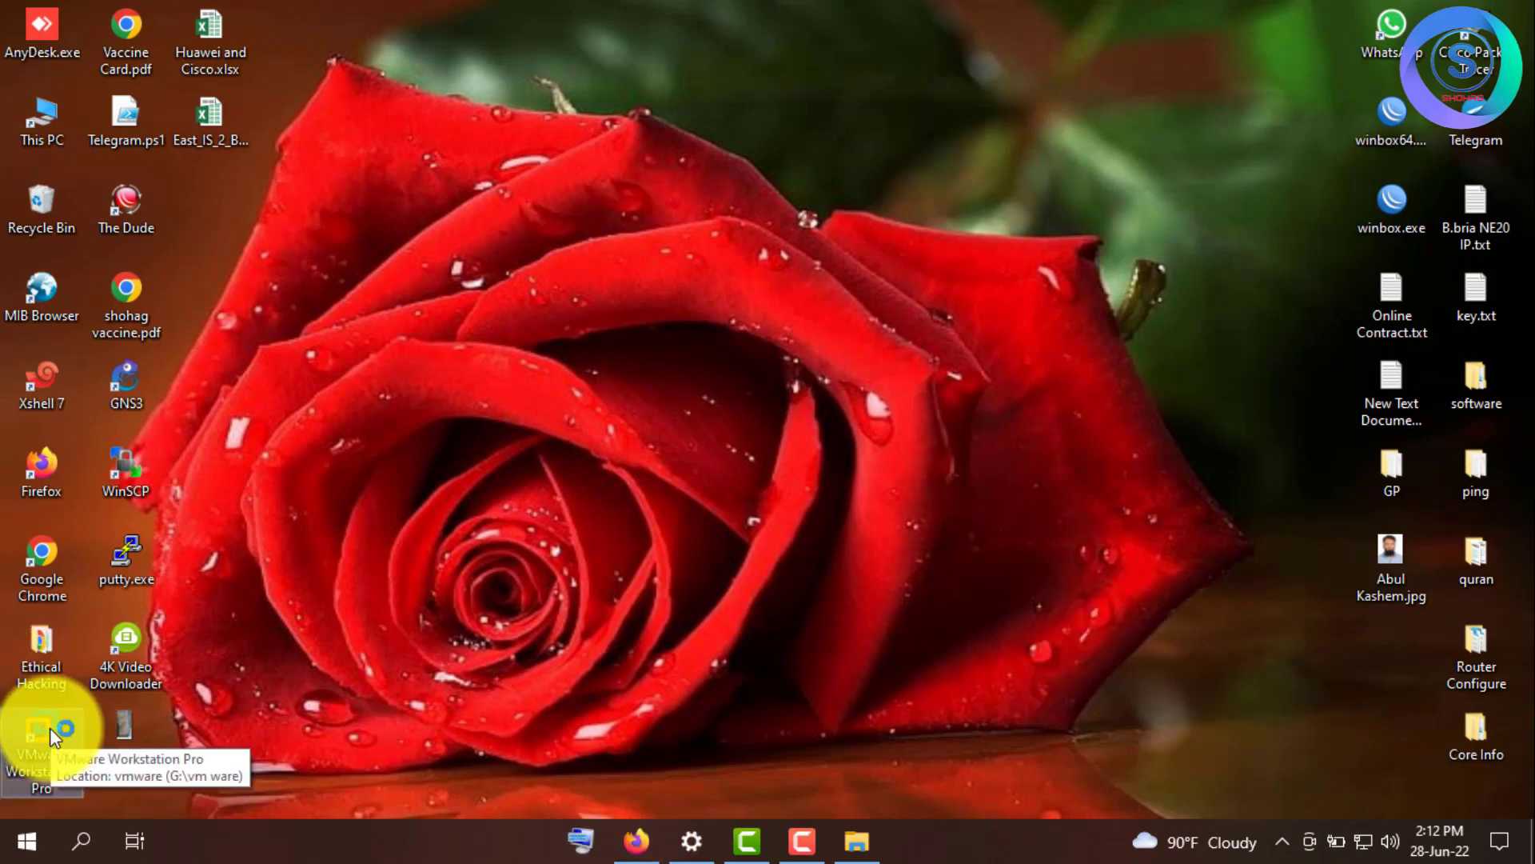
- Quit OneDrive from its settings menu and relaunch VMware Workstation
click(1238, 795)
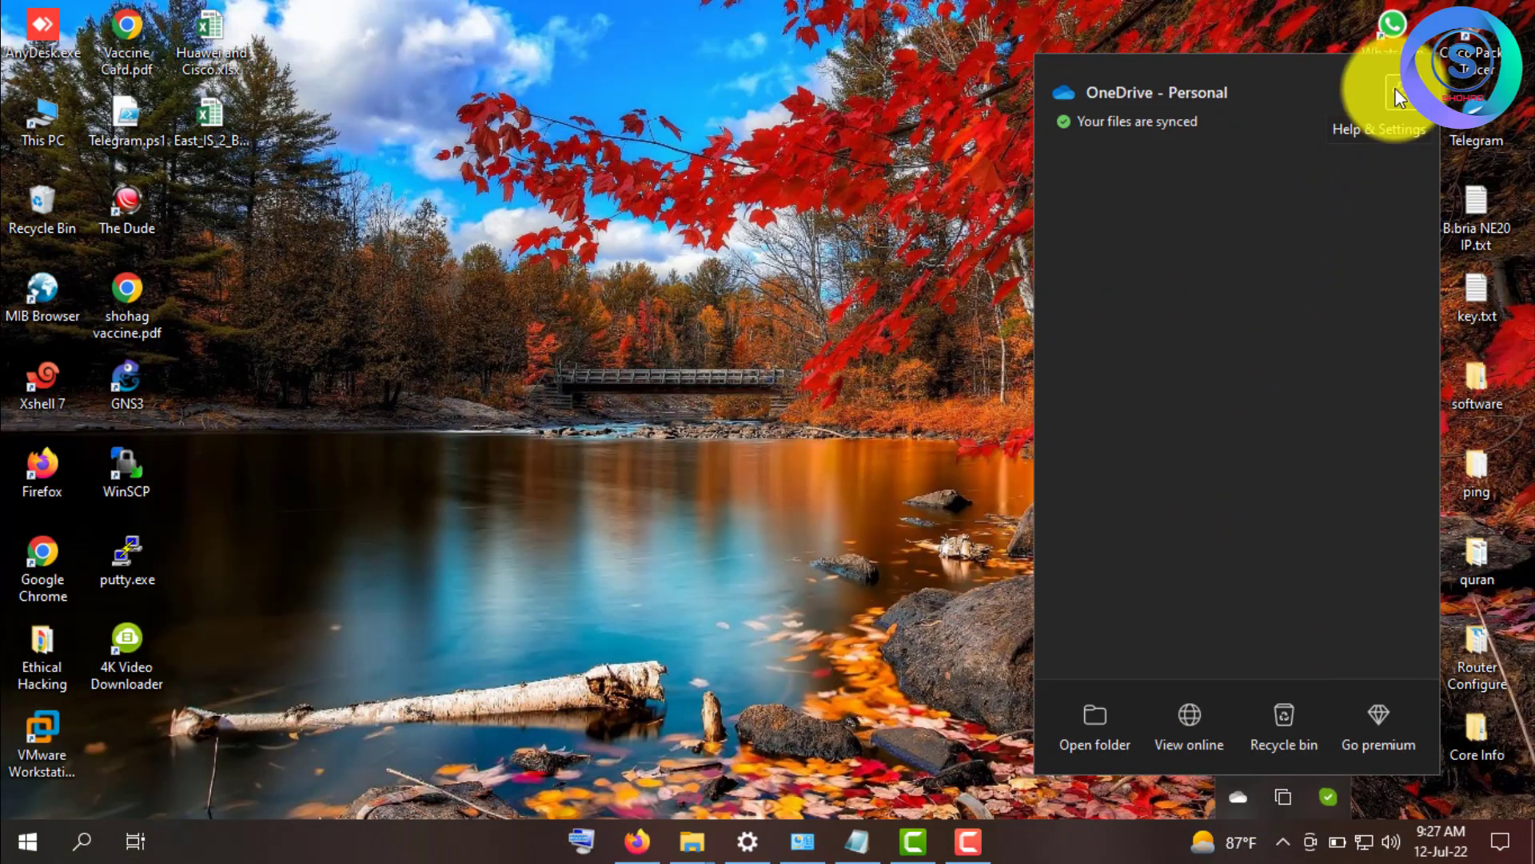
click(1397, 90)
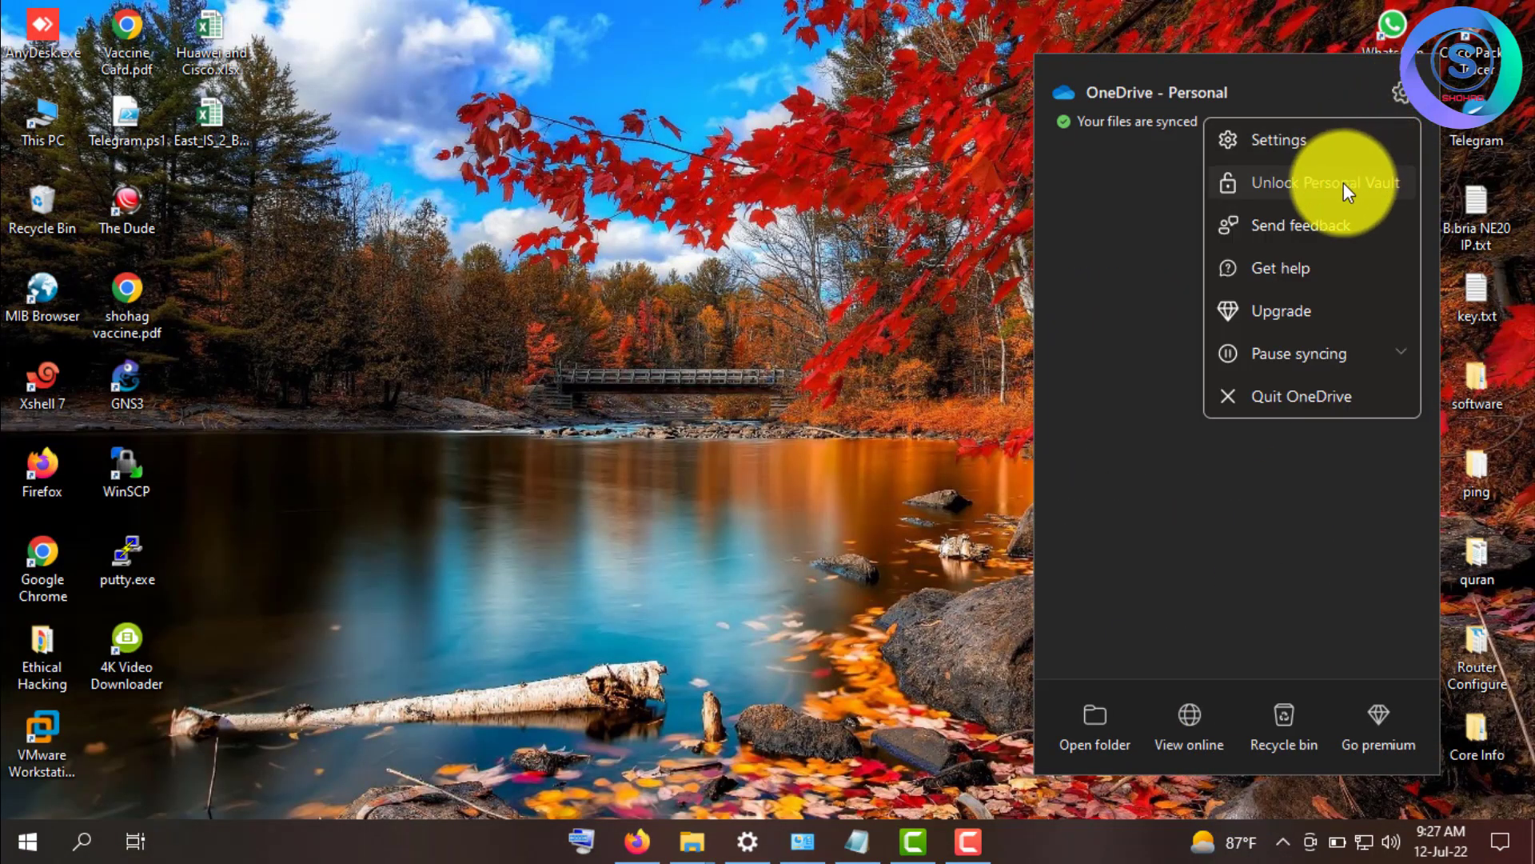
click(1311, 396)
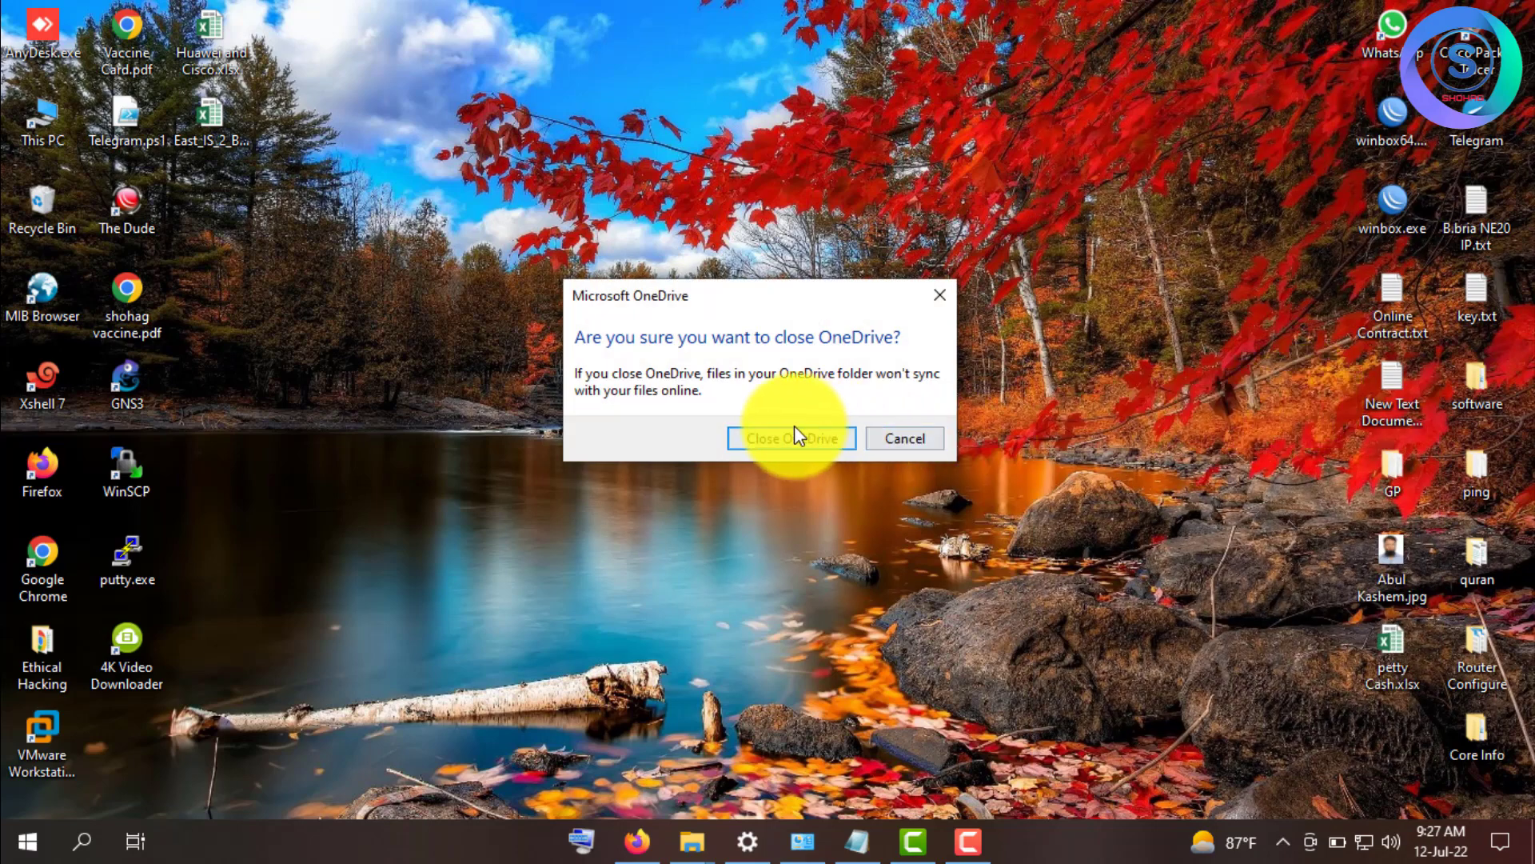
click(824, 438)
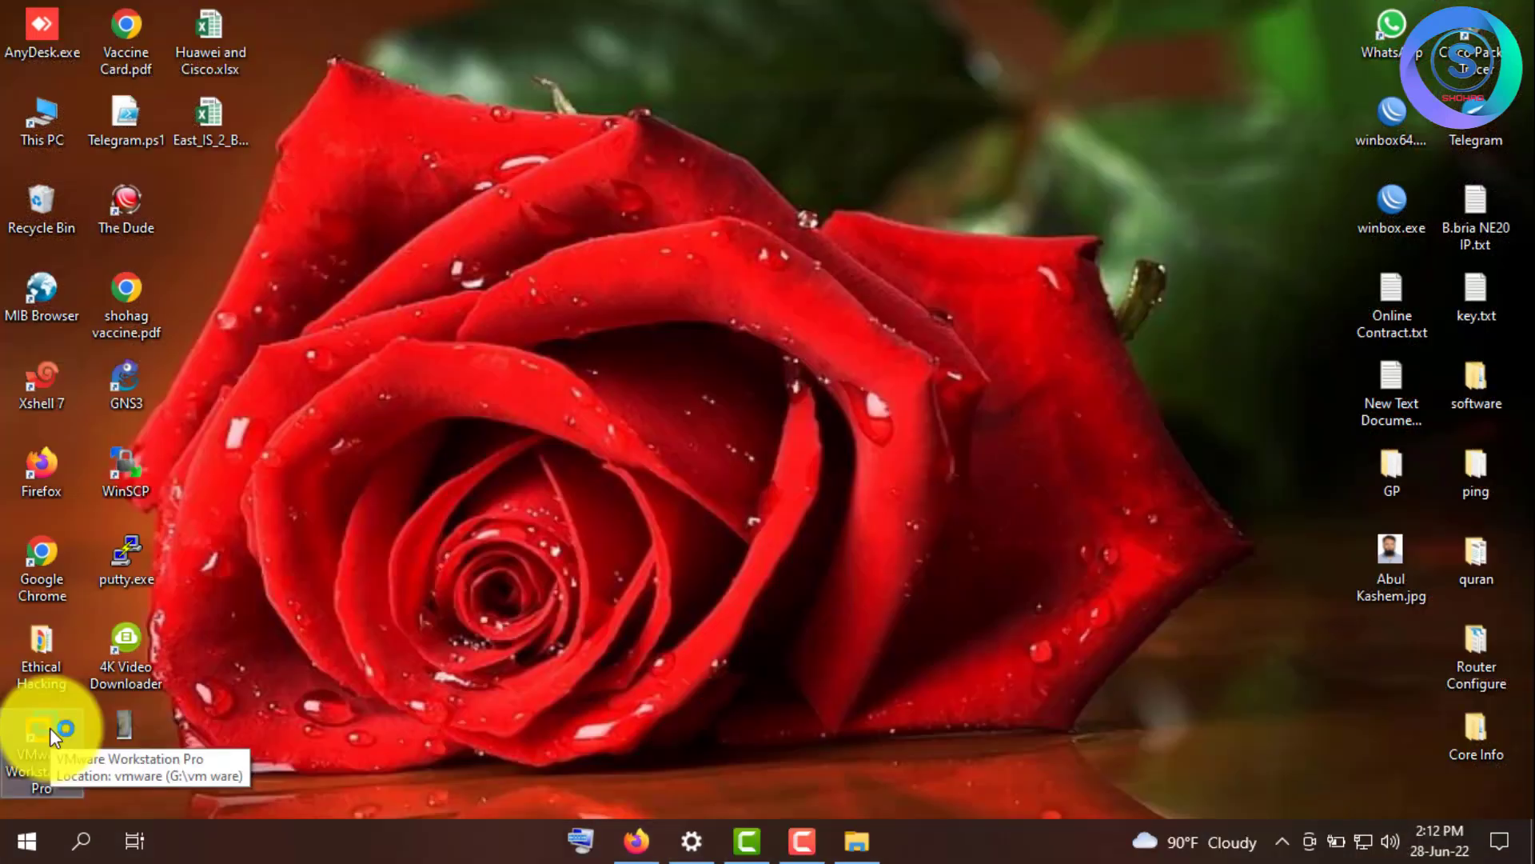
double_click(50, 728)
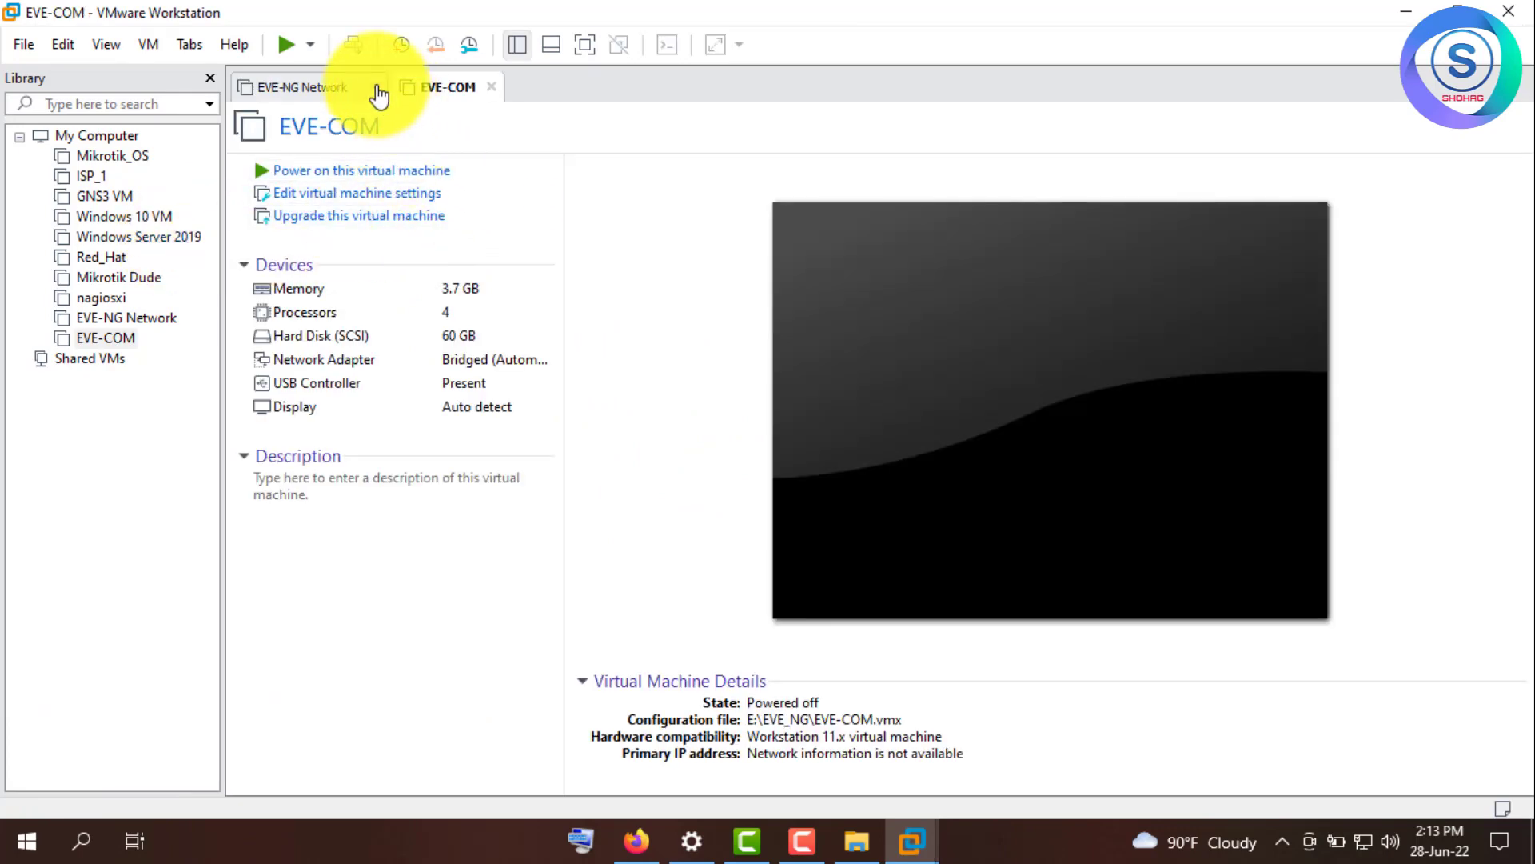
- Close the EVE-NG Network tab and power on the EVE-COM virtual machine
click(364, 86)
click(376, 86)
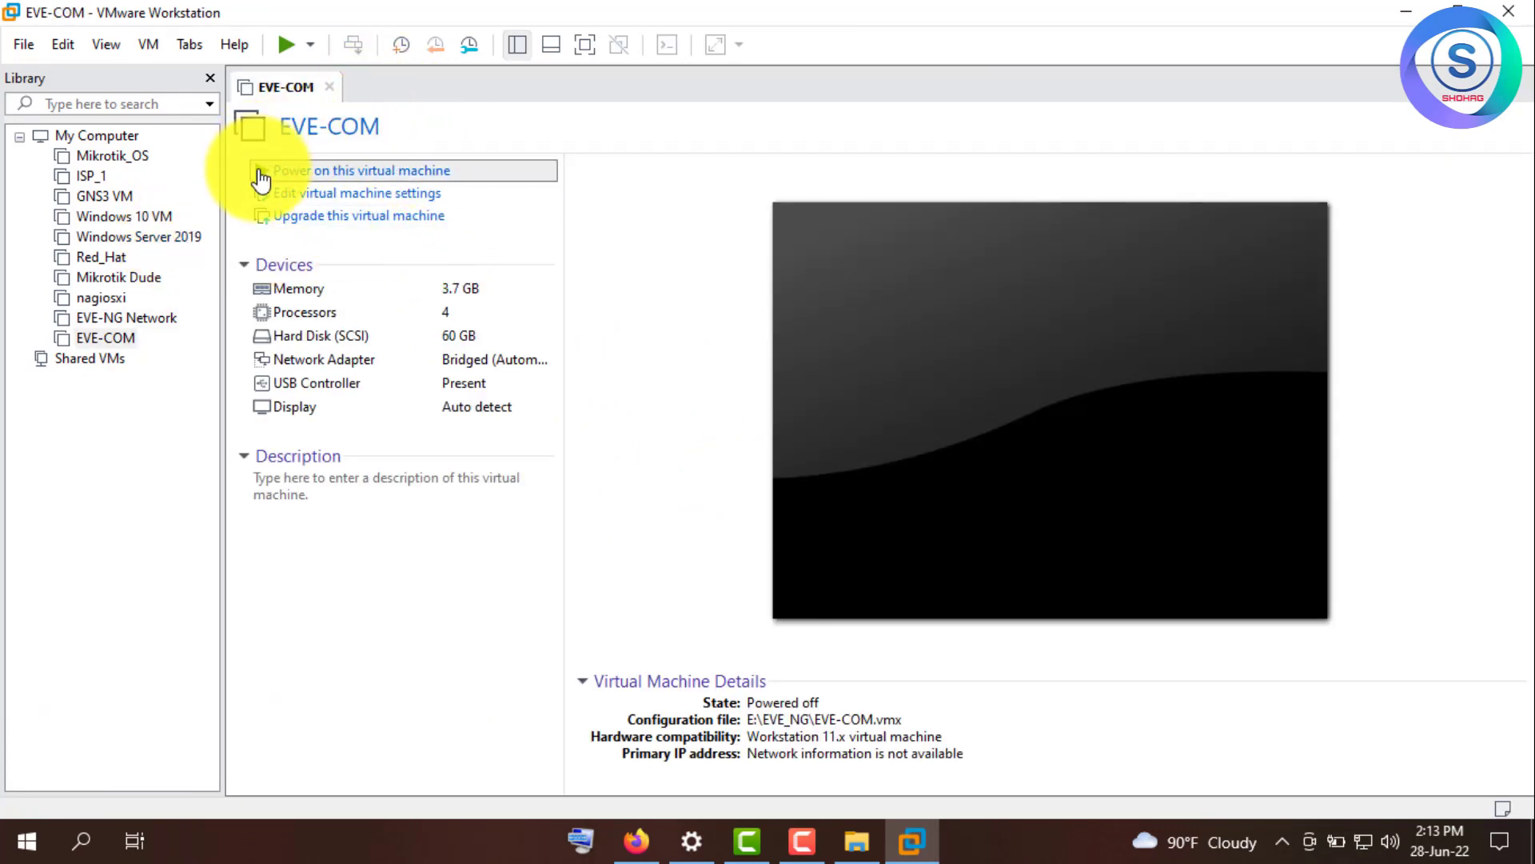
click(262, 177)
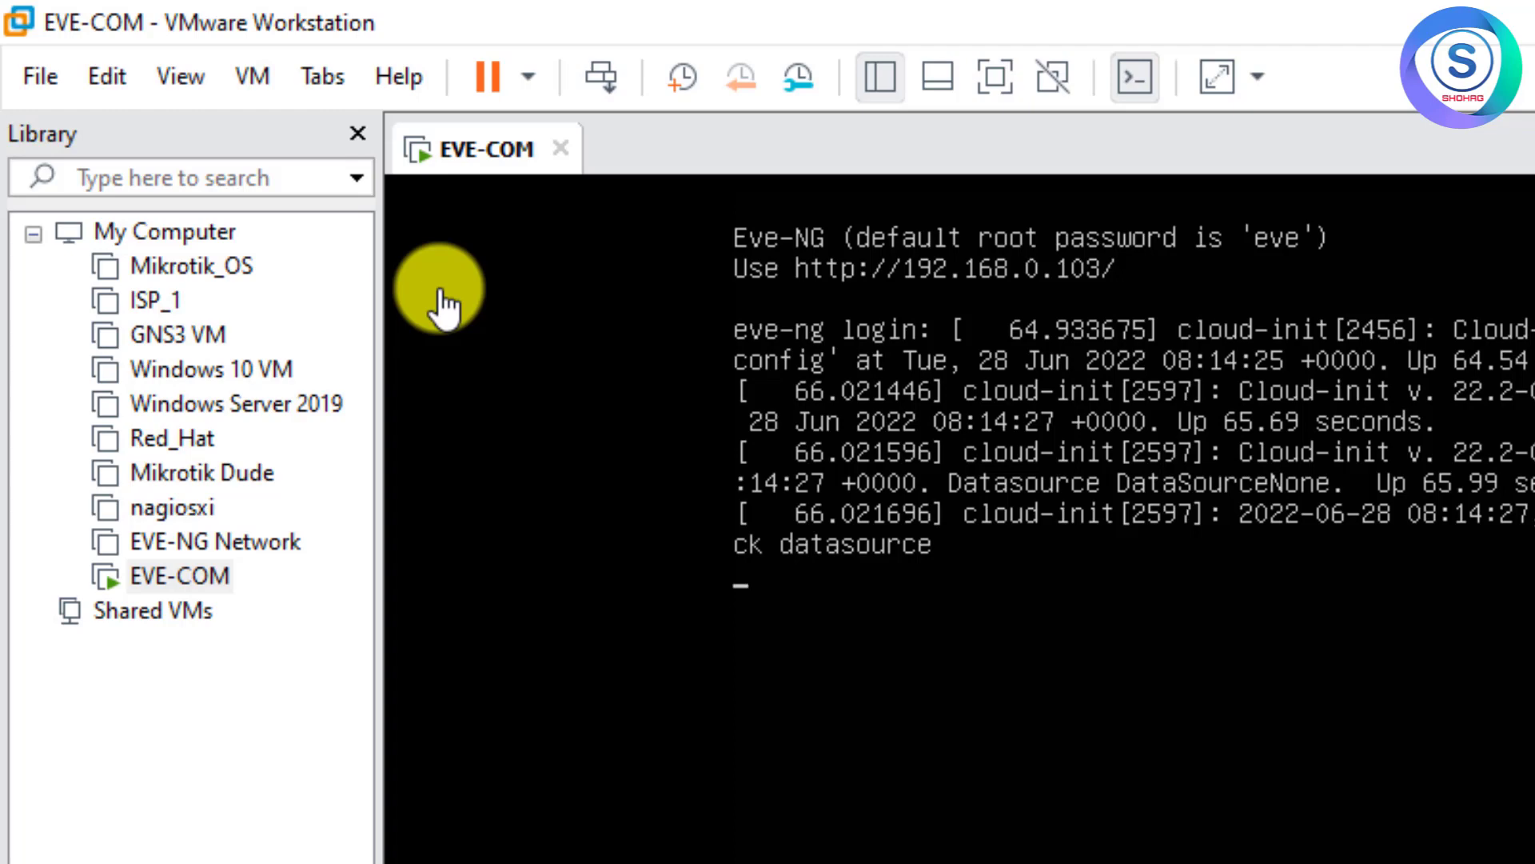
- At the eve-ng console login, enter username root and submit the default password
key(Return)
key(Return)
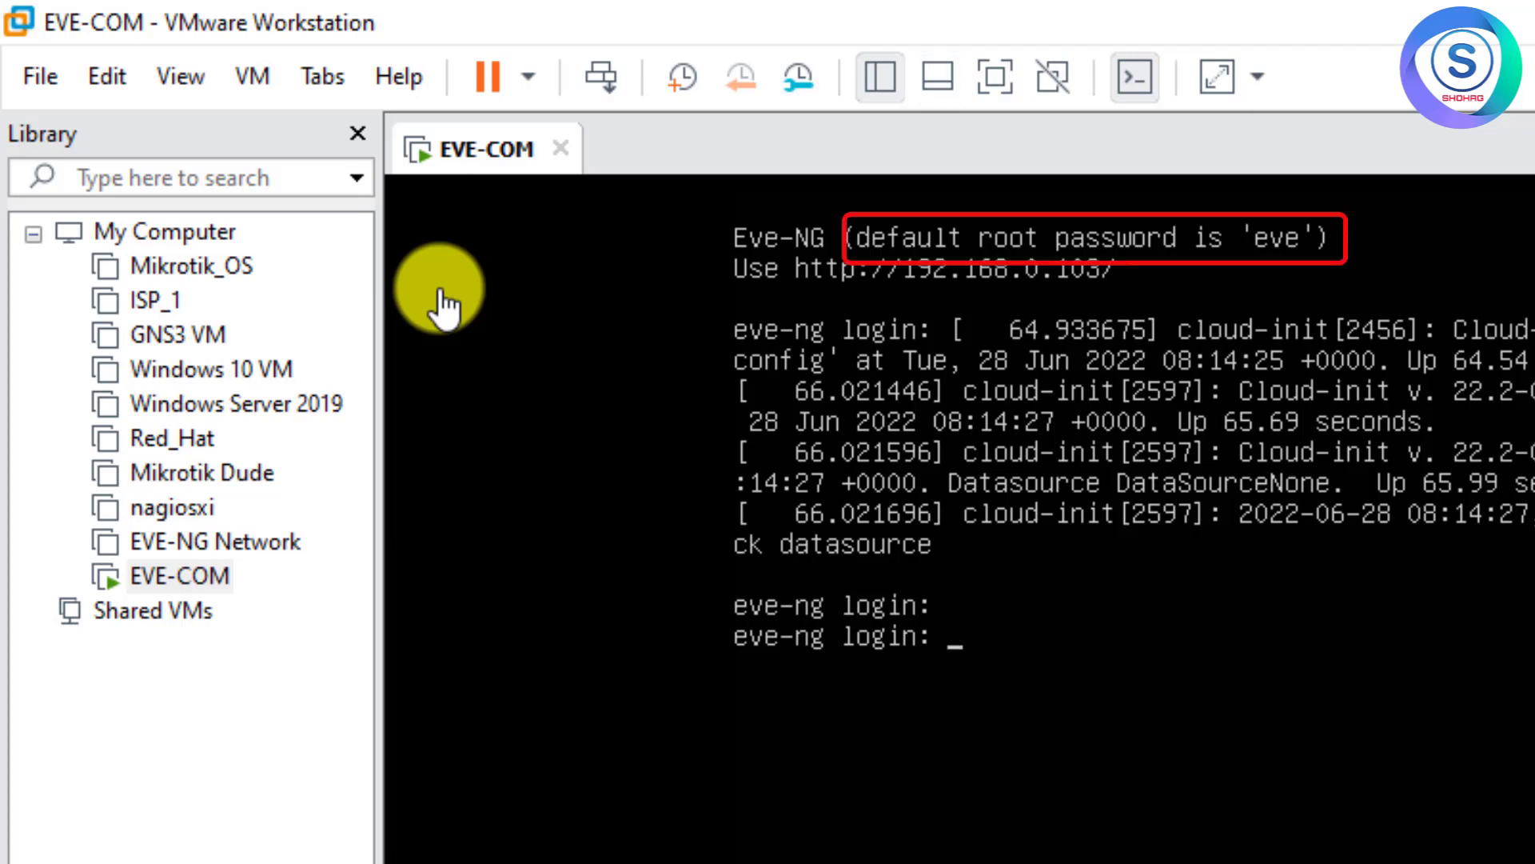
text(root)
key(Return)
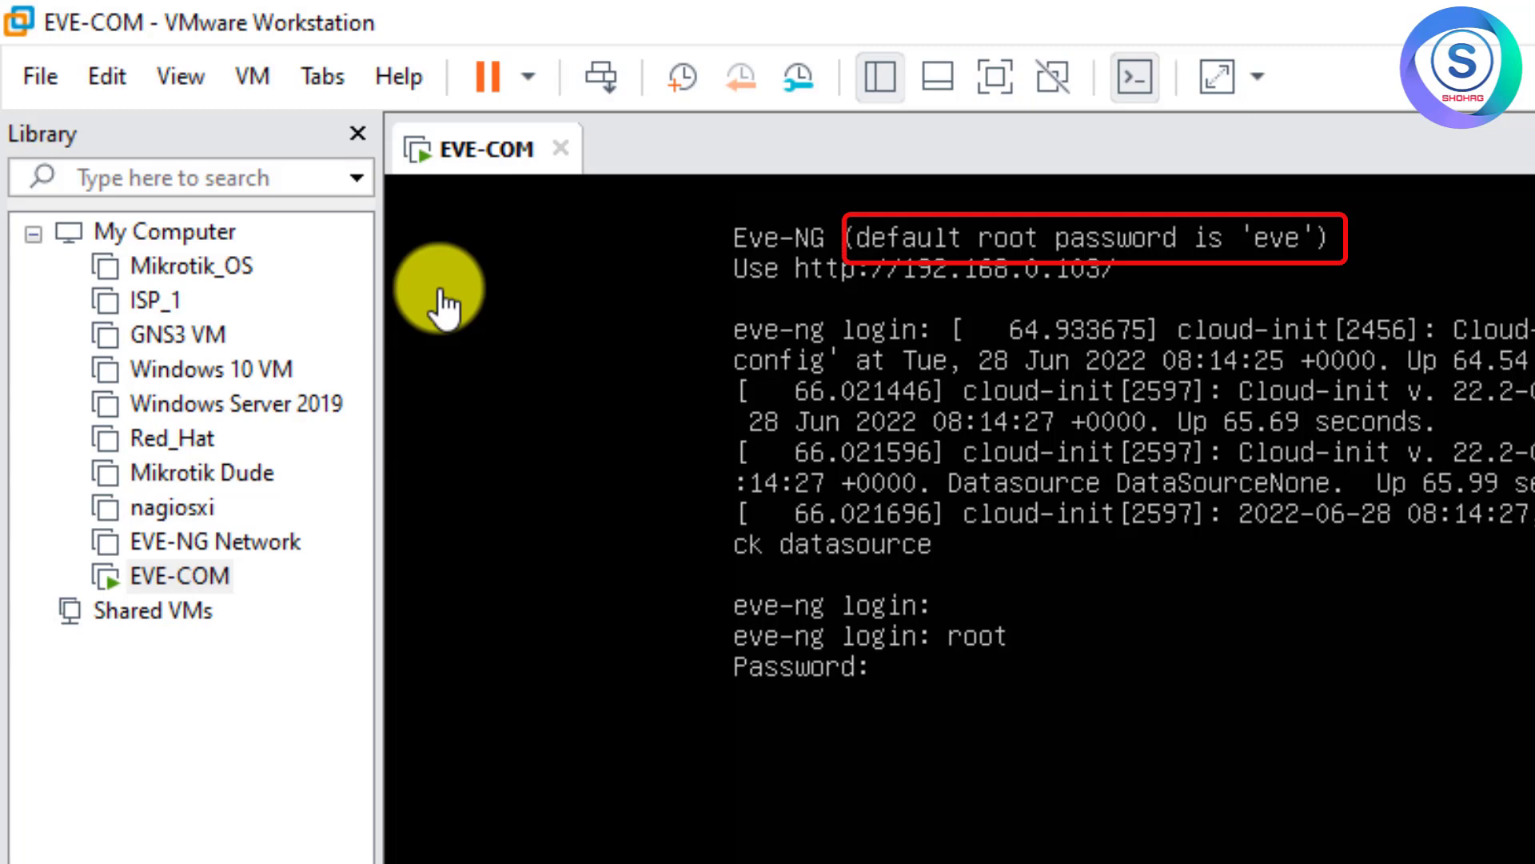
key(Return)
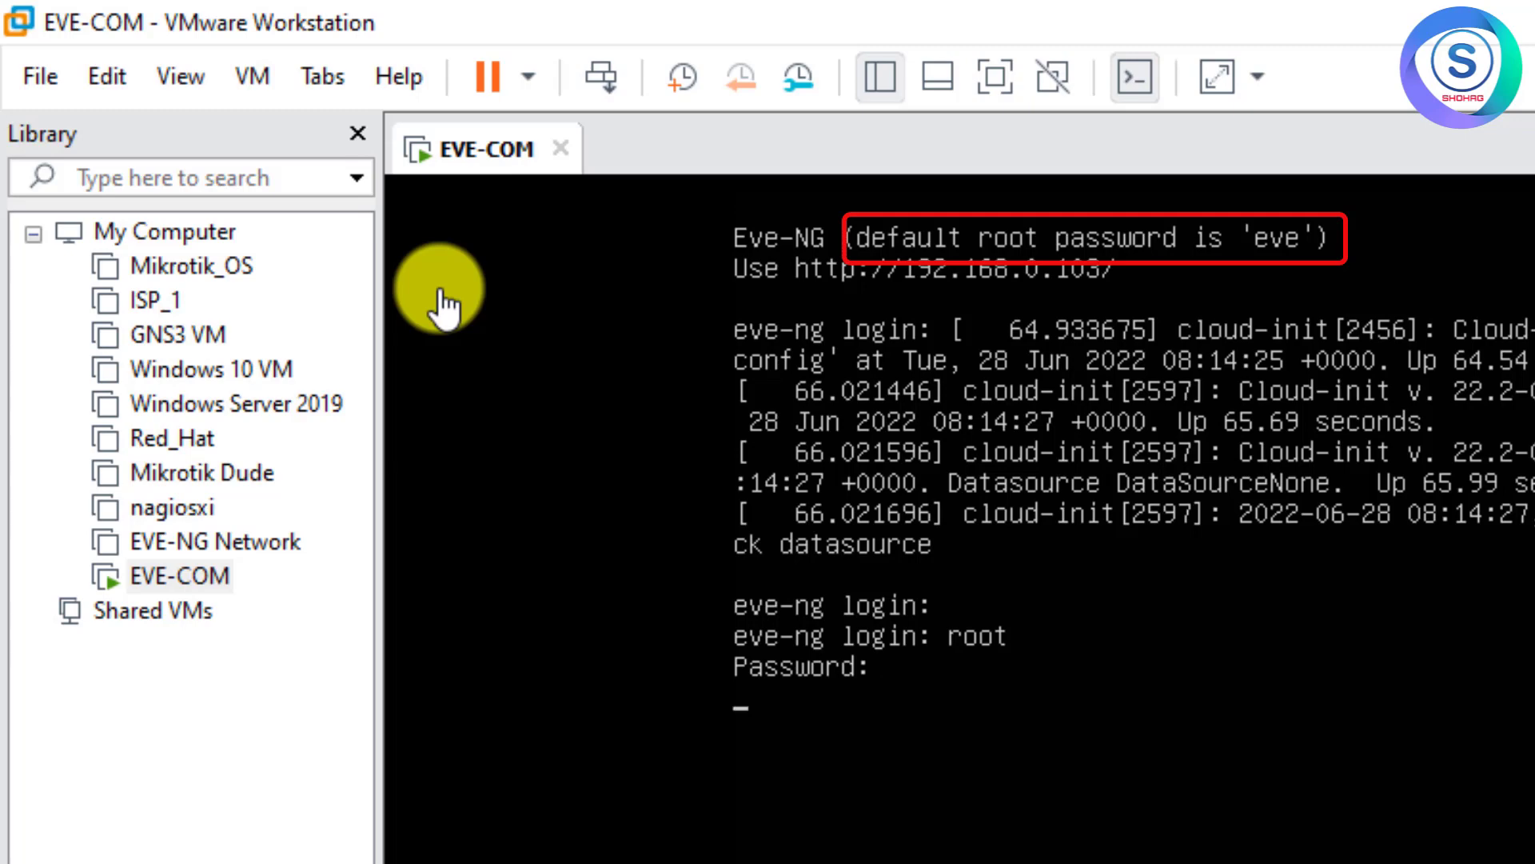